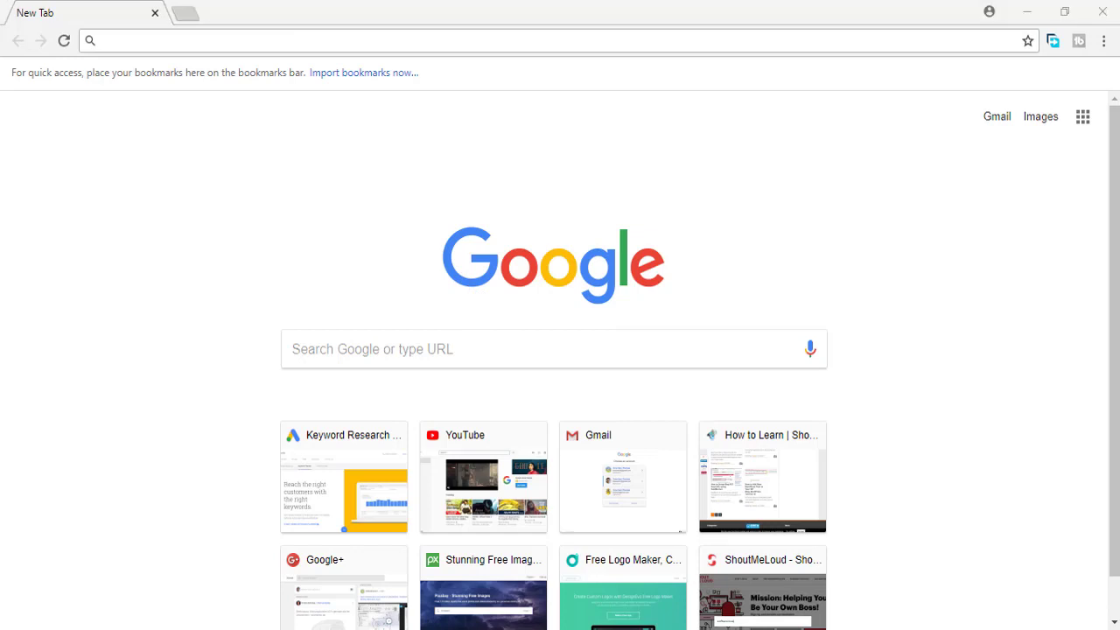
Enter 'designevo' in Chrome's address bar and load designevo.com.
{"action": "left_click", "coordinate": [663, 155]}
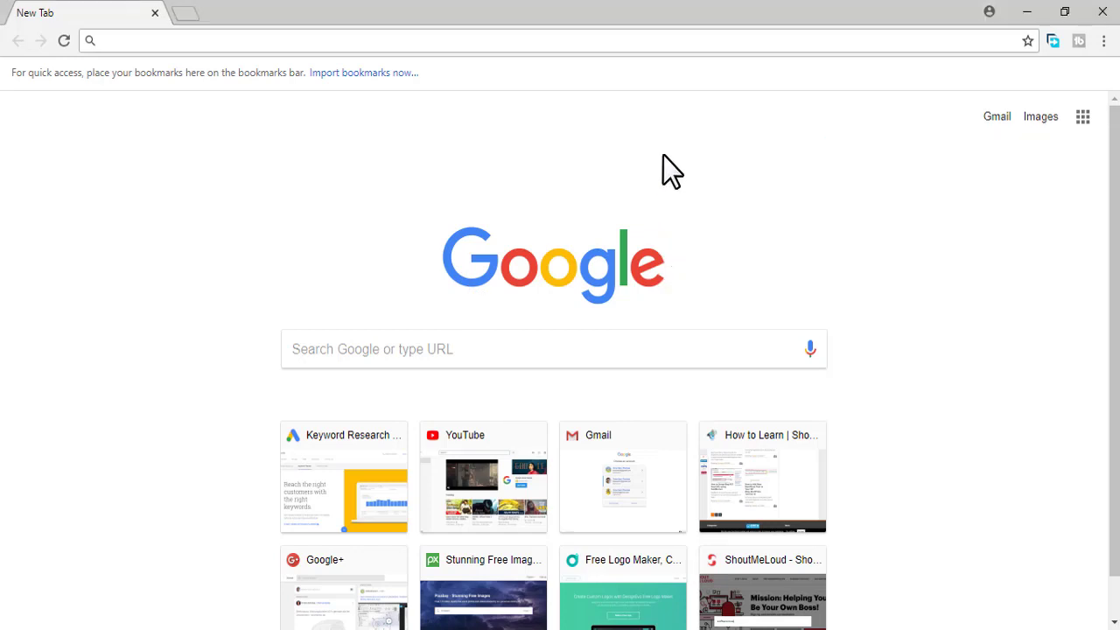
{"action": "left_click", "coordinate": [143, 39]}
{"action": "type", "text": "desi"}
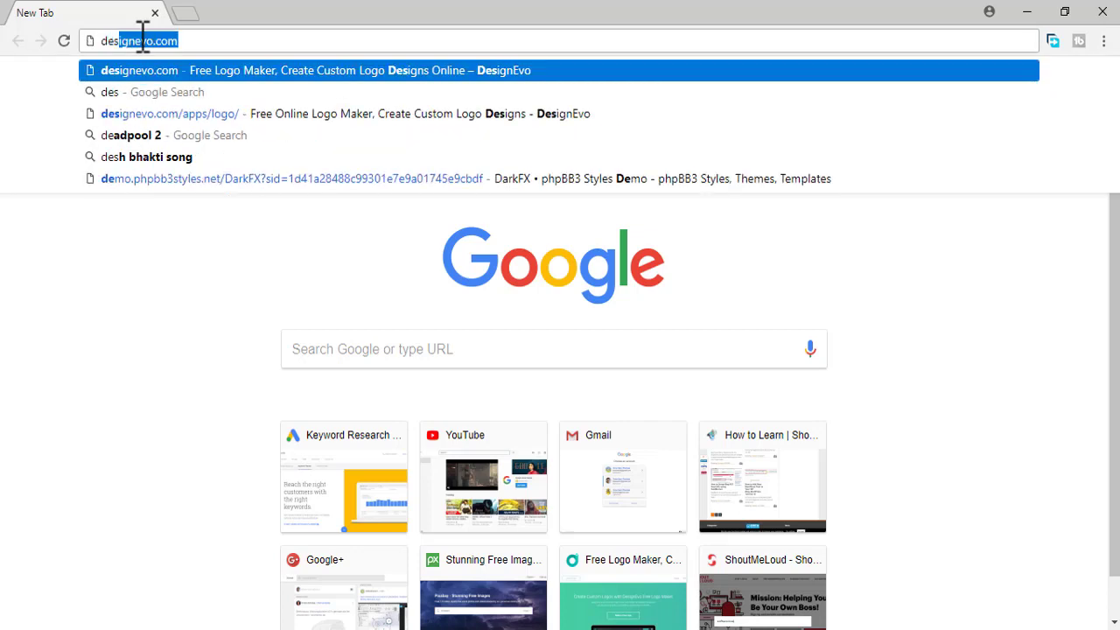
{"action": "type", "text": "hnevo"}
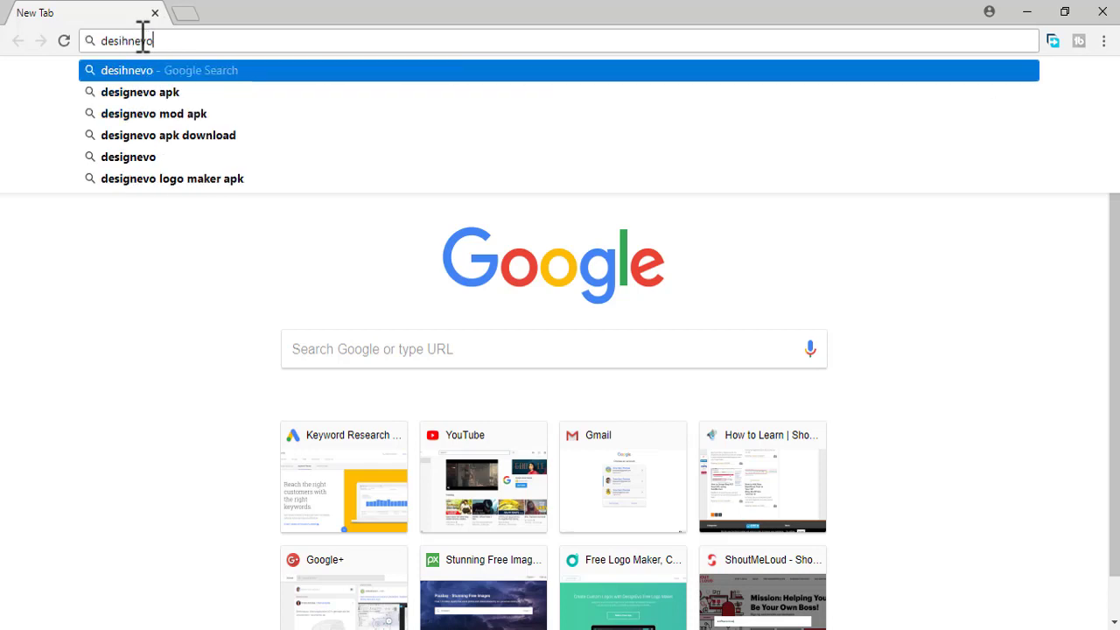
{"action": "key", "text": "BackSpace"}
{"action": "key", "text": "BackSpace"}
{"action": "key", "text": "BackSpace"}
{"action": "key", "text": "BackSpace"}
{"action": "key", "text": "BackSpace"}
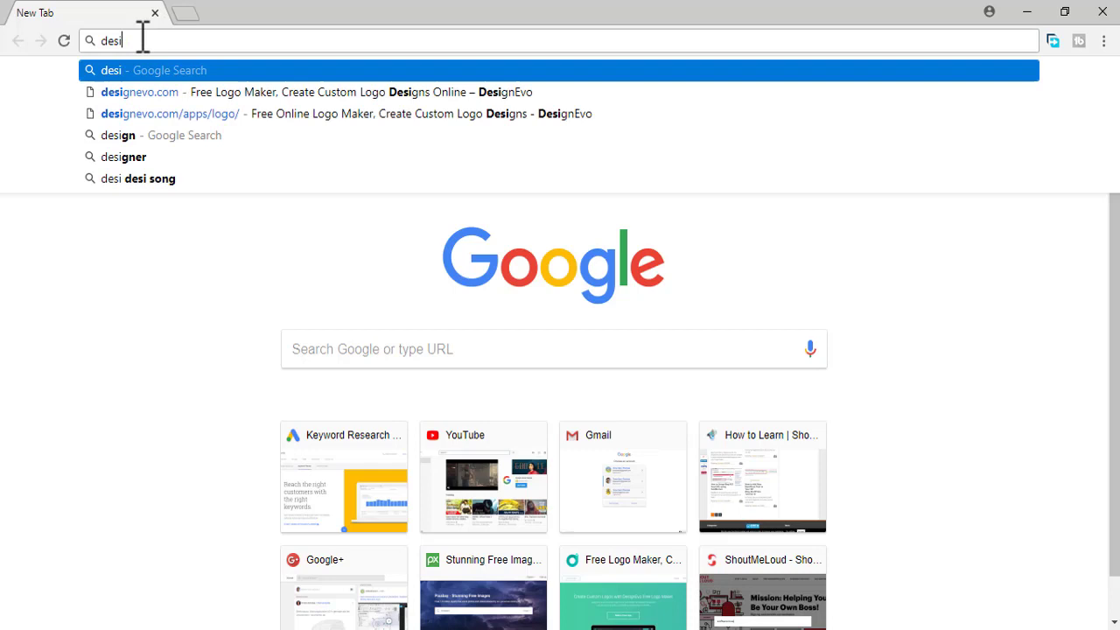
{"action": "type", "text": "gnevo.com"}
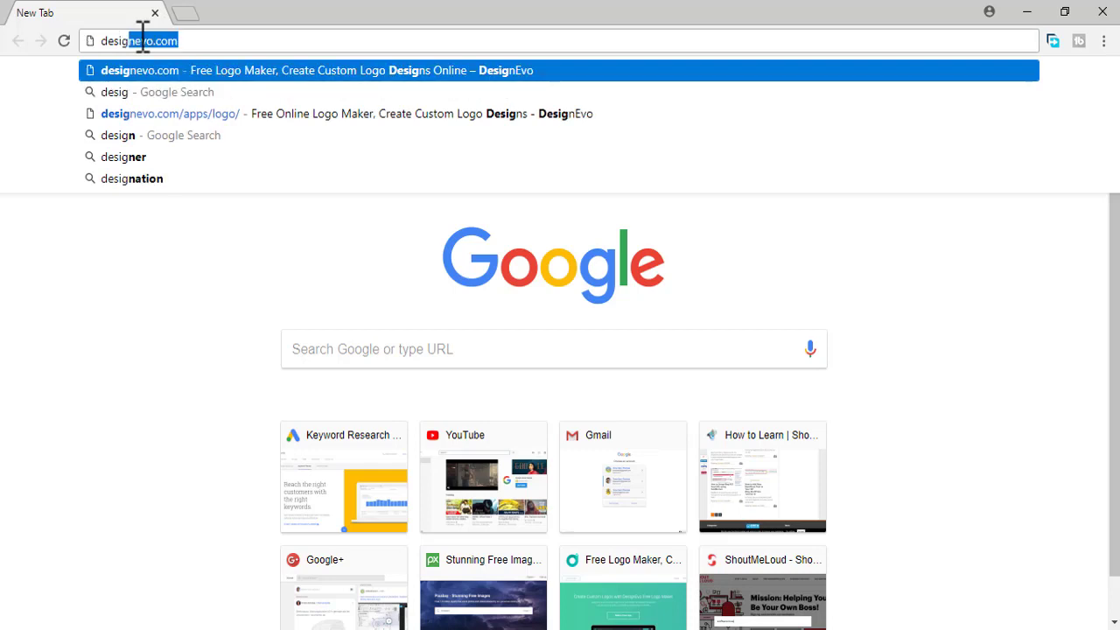
{"action": "key", "text": "Return"}
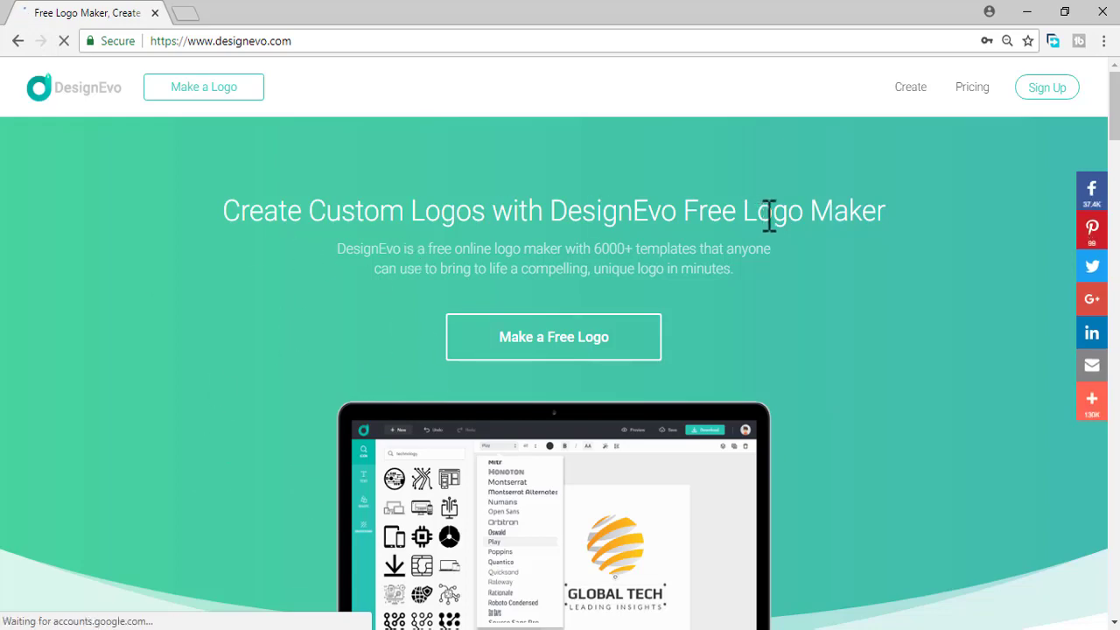
{"action": "scroll", "coordinate": [767, 225], "scroll_direction": "down", "scroll_amount": 4}
{"action": "scroll", "coordinate": [769, 354], "scroll_direction": "down", "scroll_amount": 4}
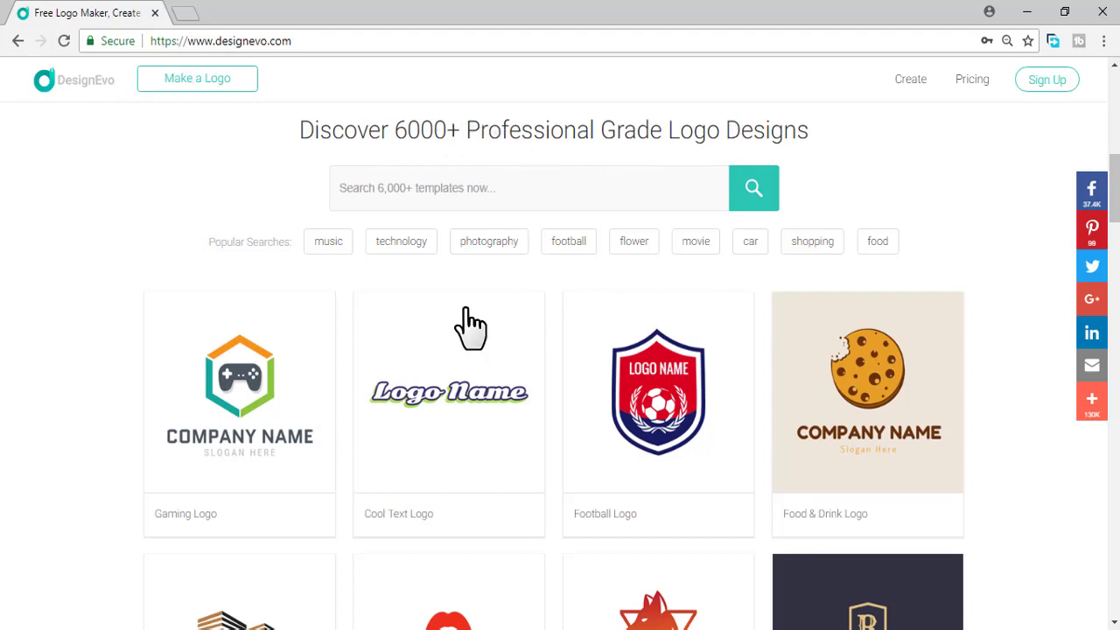
{"action": "scroll", "coordinate": [282, 229], "scroll_direction": "down", "scroll_amount": 2}
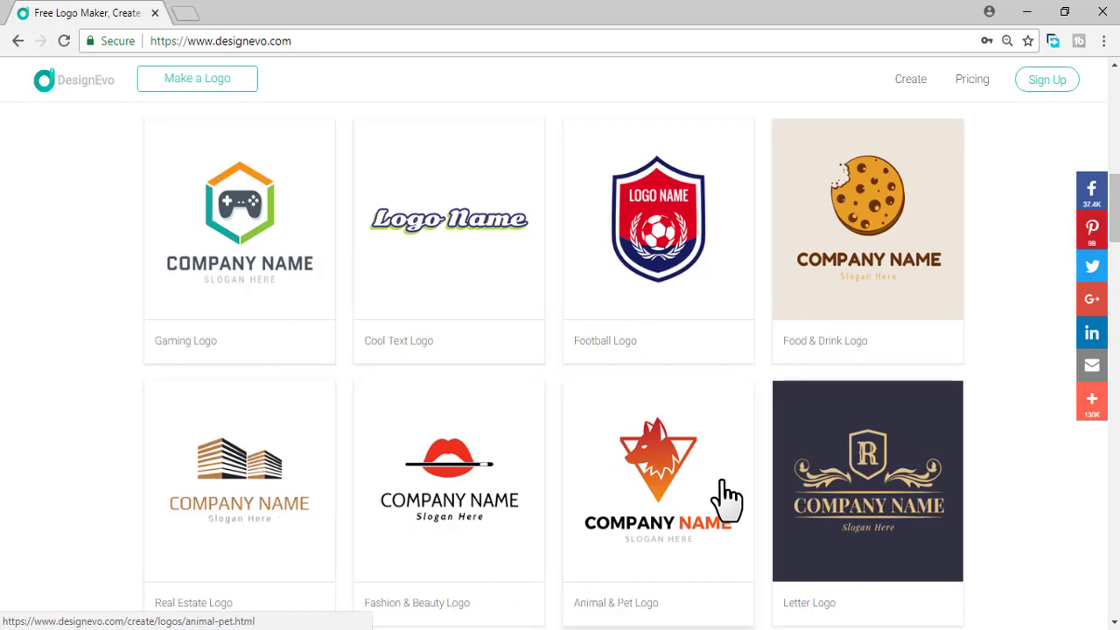
{"action": "scroll", "coordinate": [787, 475], "scroll_direction": "down", "scroll_amount": 5}
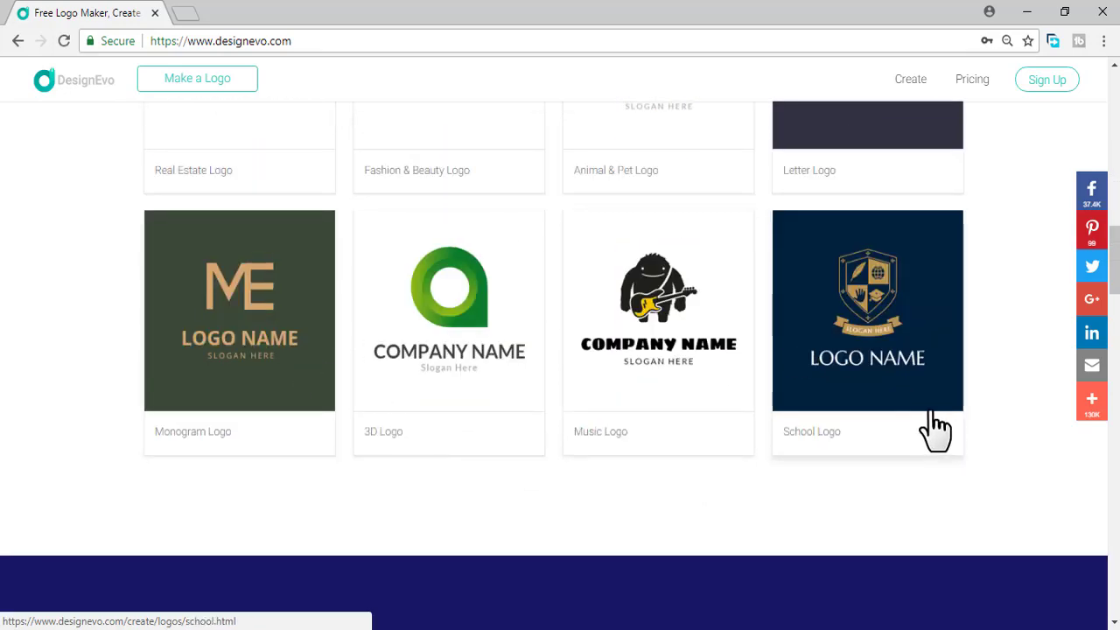
{"action": "scroll", "coordinate": [923, 429], "scroll_direction": "up", "scroll_amount": 3}
{"action": "scroll", "coordinate": [918, 428], "scroll_direction": "up", "scroll_amount": 10}
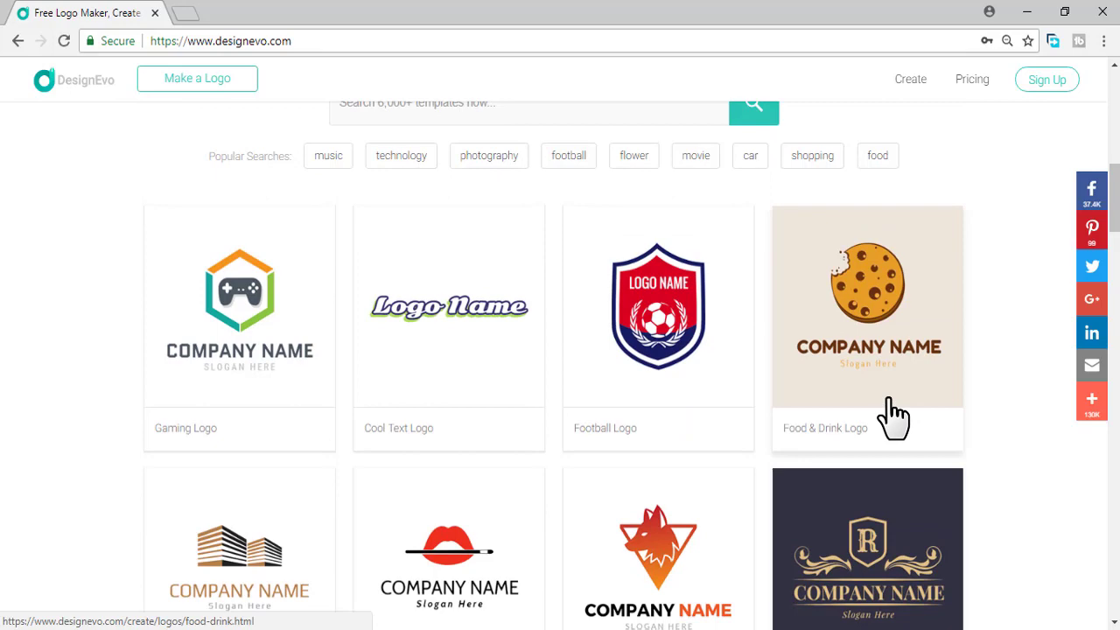
{"action": "scroll", "coordinate": [785, 354], "scroll_direction": "up", "scroll_amount": 2}
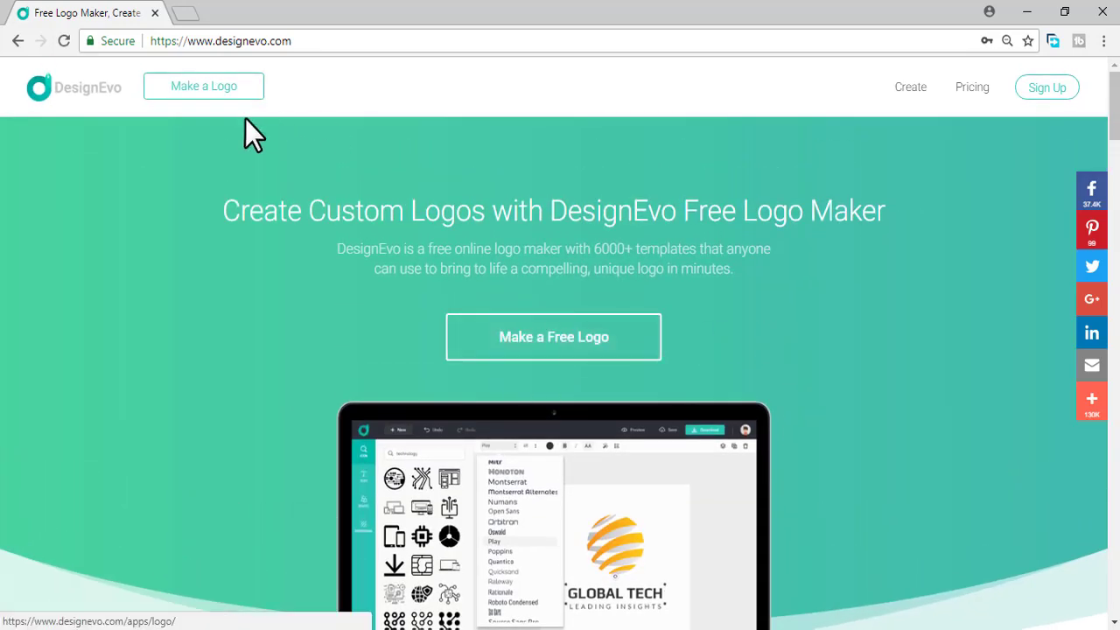
Choose Make a Free Logo and browse the Popular logo templates.
{"action": "left_click", "coordinate": [558, 343]}
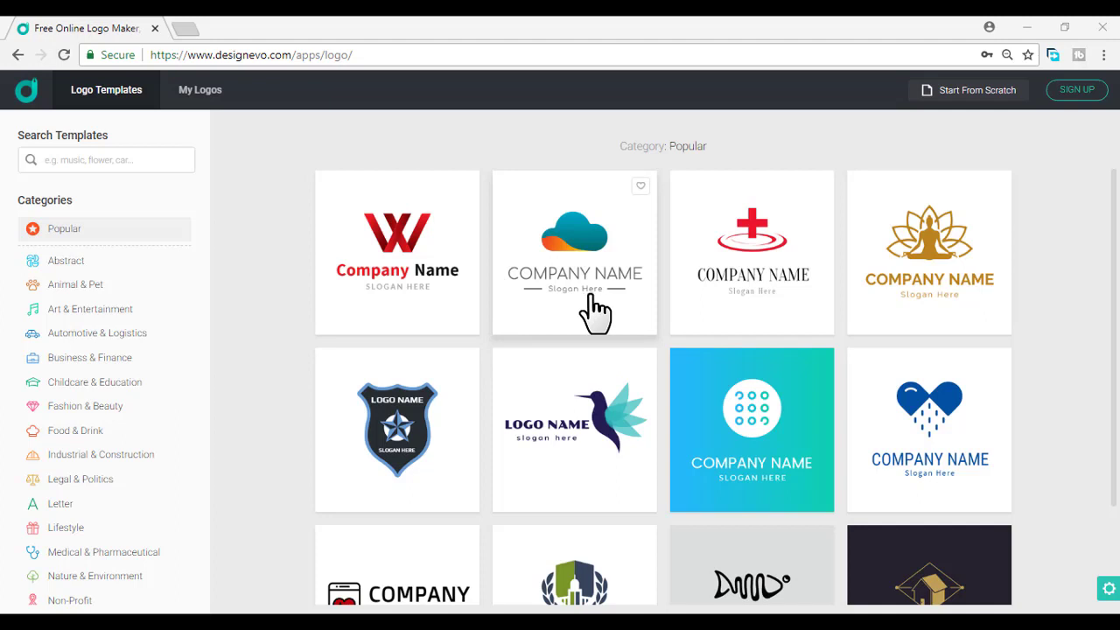
{"action": "scroll", "coordinate": [592, 296], "scroll_direction": "down", "scroll_amount": 3}
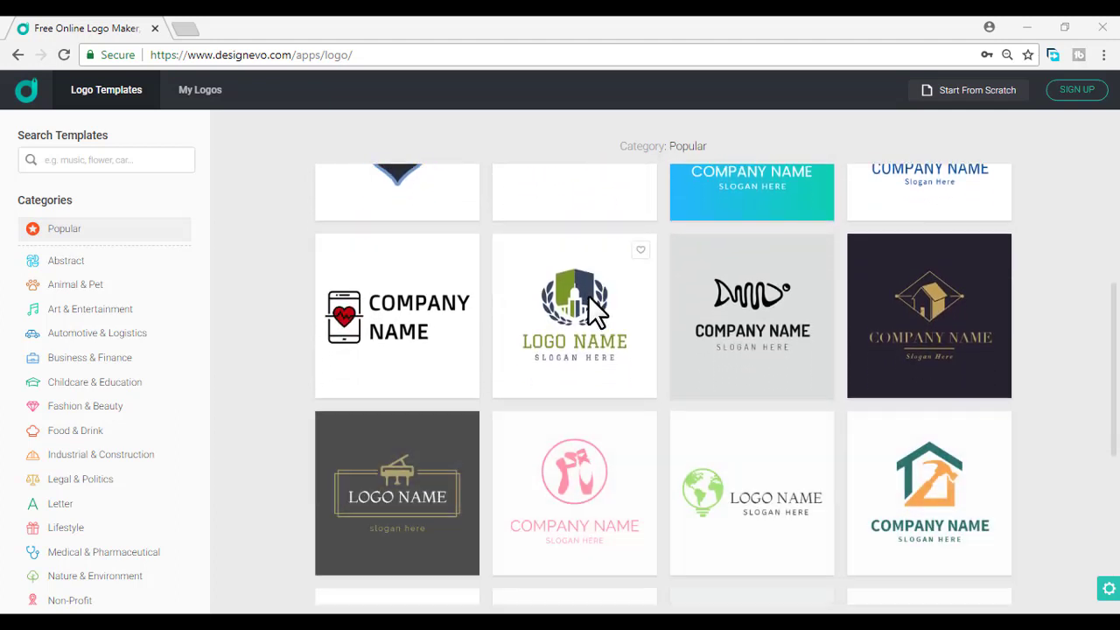
{"action": "scroll", "coordinate": [634, 437], "scroll_direction": "up", "scroll_amount": 2}
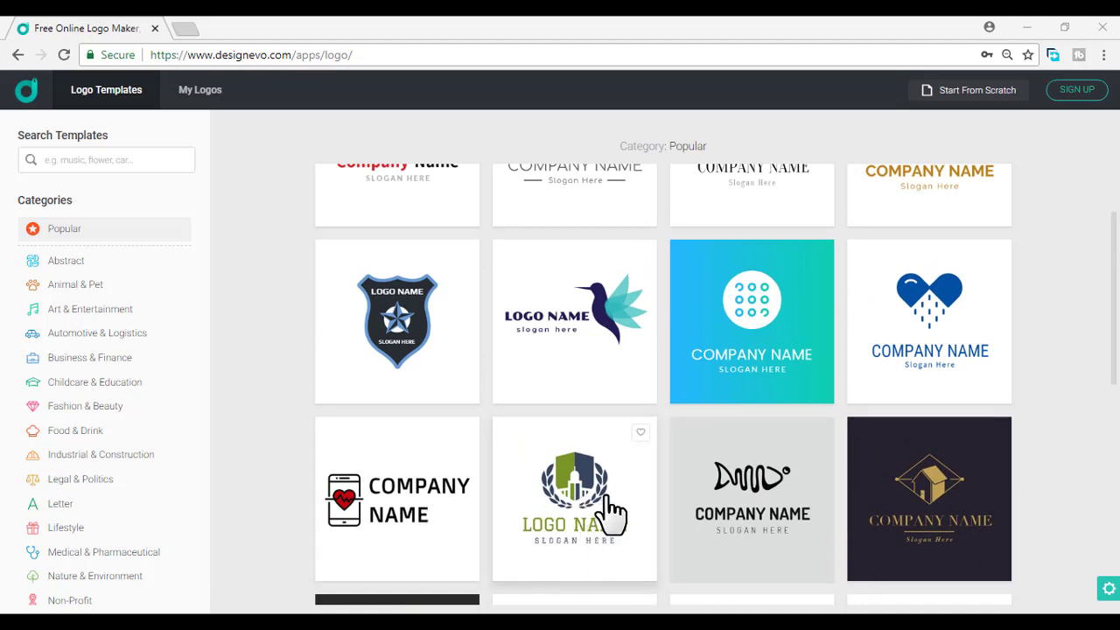
{"action": "scroll", "coordinate": [617, 508], "scroll_direction": "down", "scroll_amount": 1}
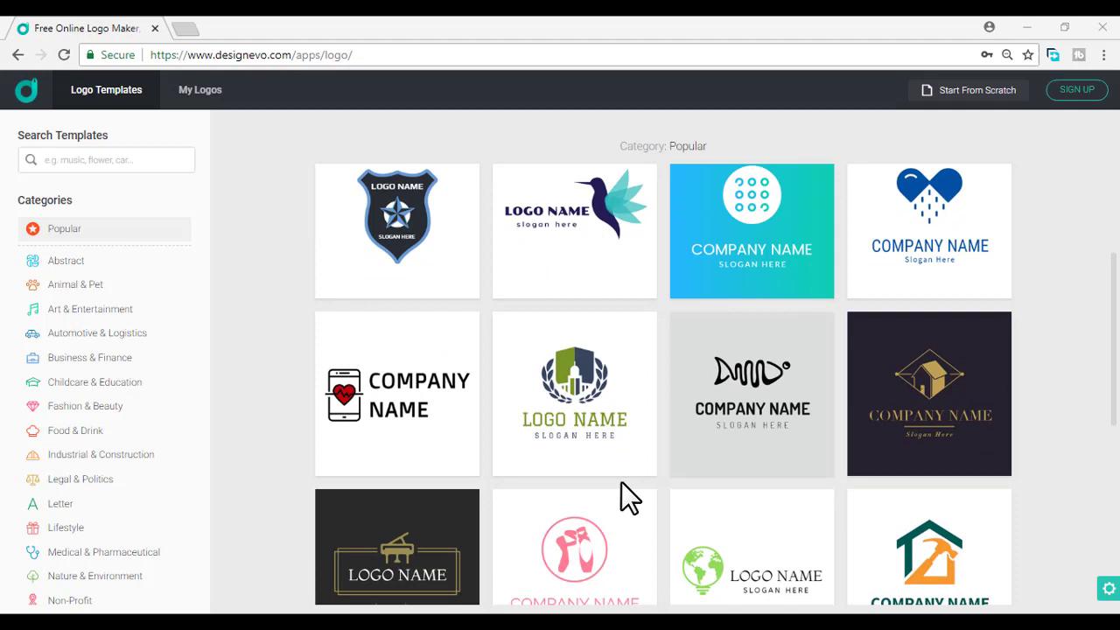
{"action": "scroll", "coordinate": [621, 481], "scroll_direction": "down", "scroll_amount": 1}
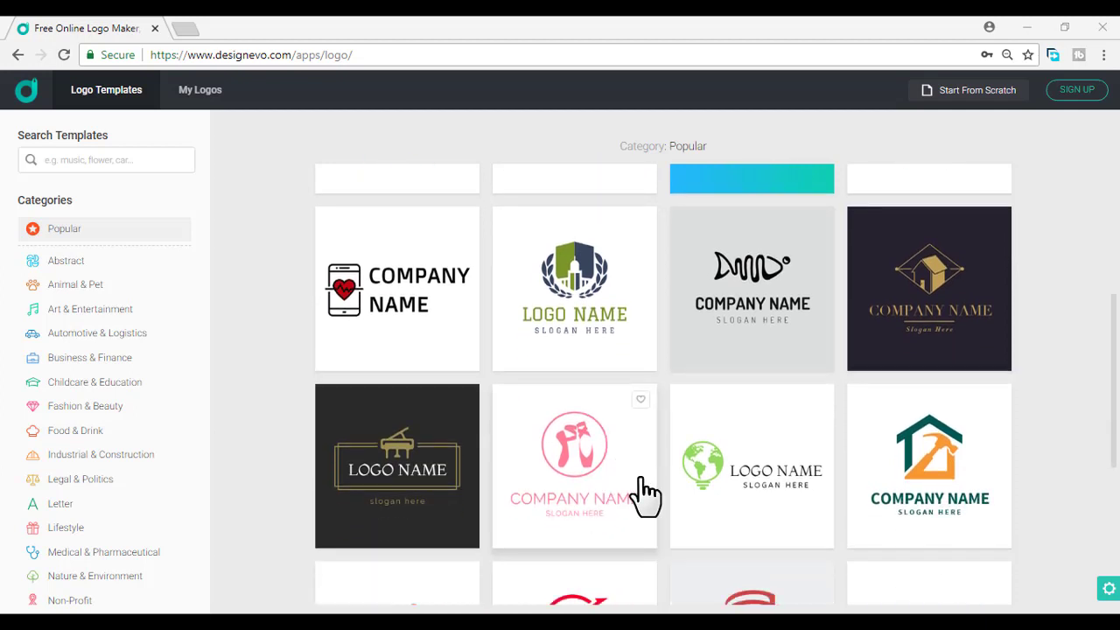
Pick the green globe light-bulb template with logo name 'Autocad' and slogan 'Tutorial'.
{"action": "left_click", "coordinate": [776, 492]}
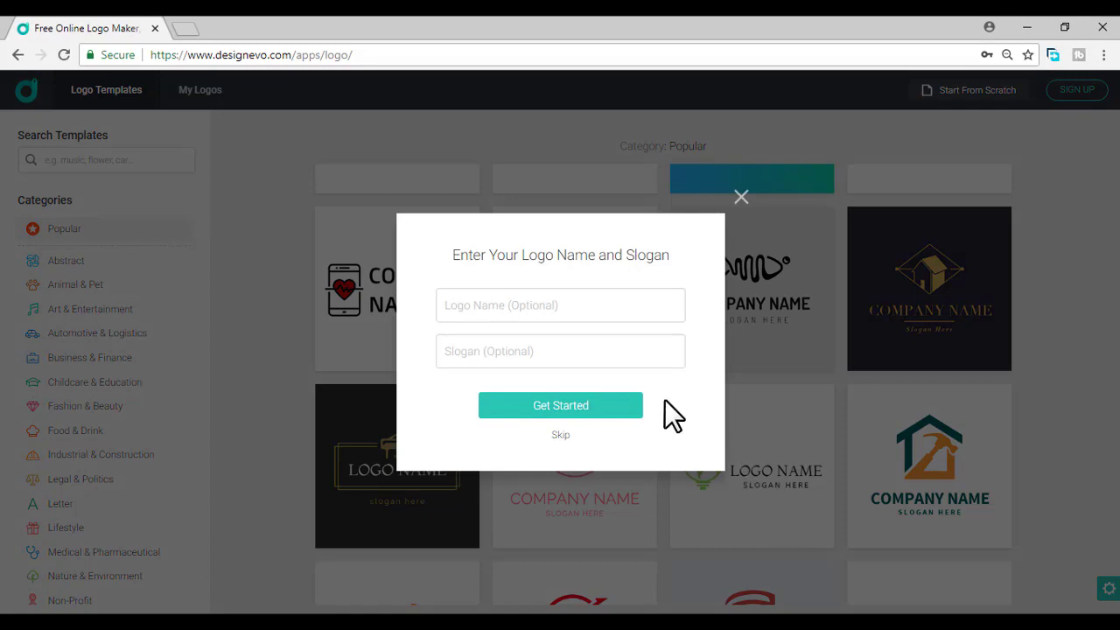
{"action": "left_click", "coordinate": [512, 307]}
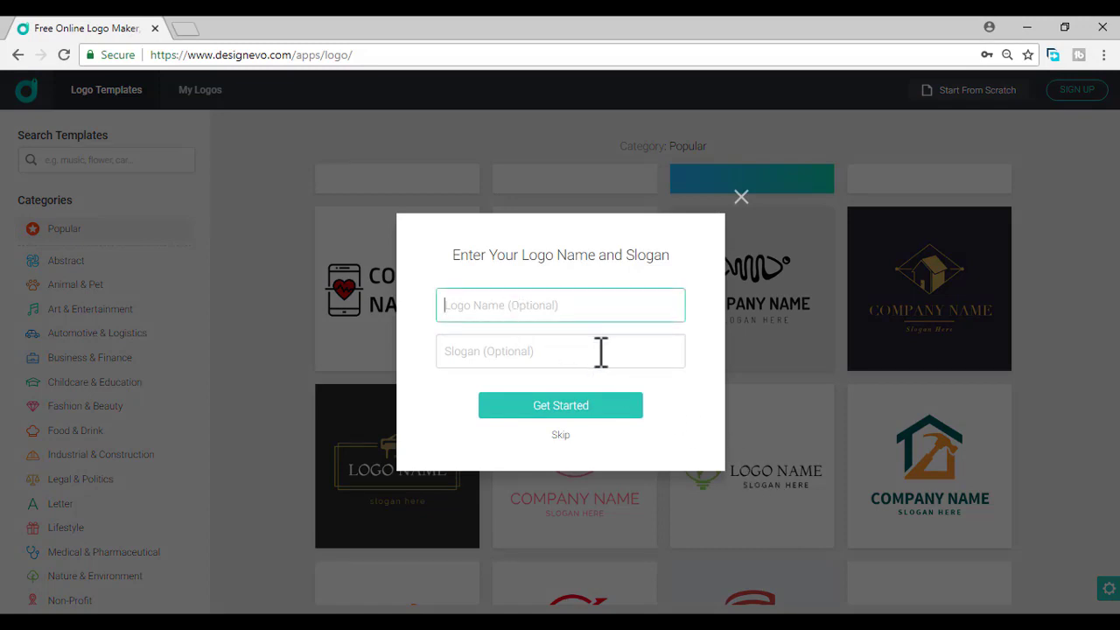
{"action": "type", "text": "Autoca"}
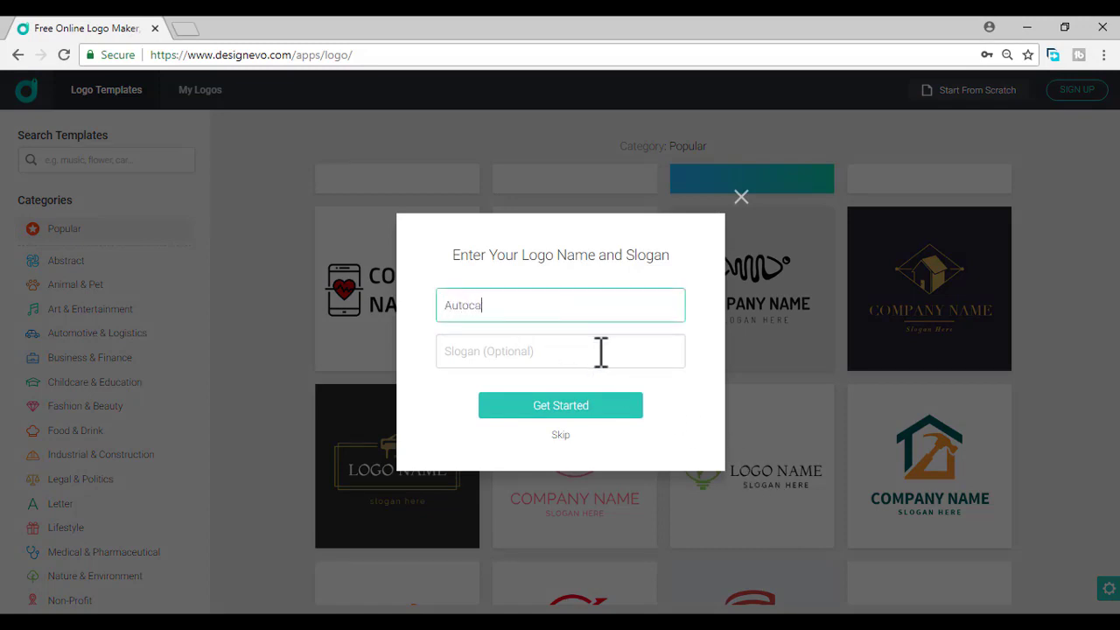
{"action": "type", "text": "d"}
{"action": "left_click", "coordinate": [529, 365]}
{"action": "type", "text": "Tu"}
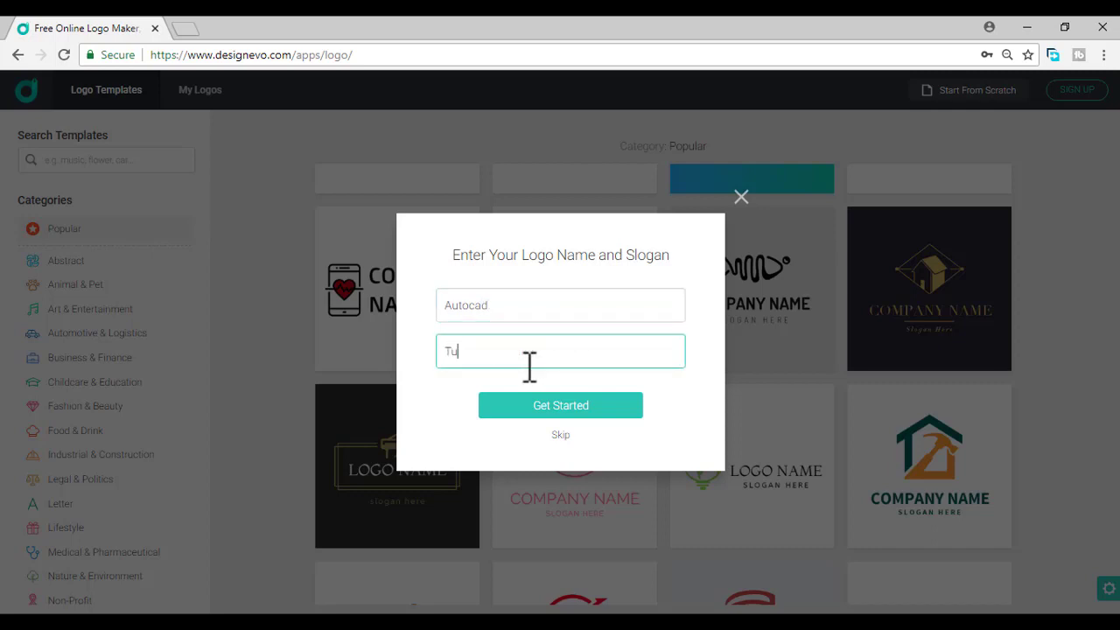
{"action": "type", "text": "torial"}
Open the editor and check the 500 x 500 px canvas size and alignment options.
{"action": "left_click", "coordinate": [580, 409]}
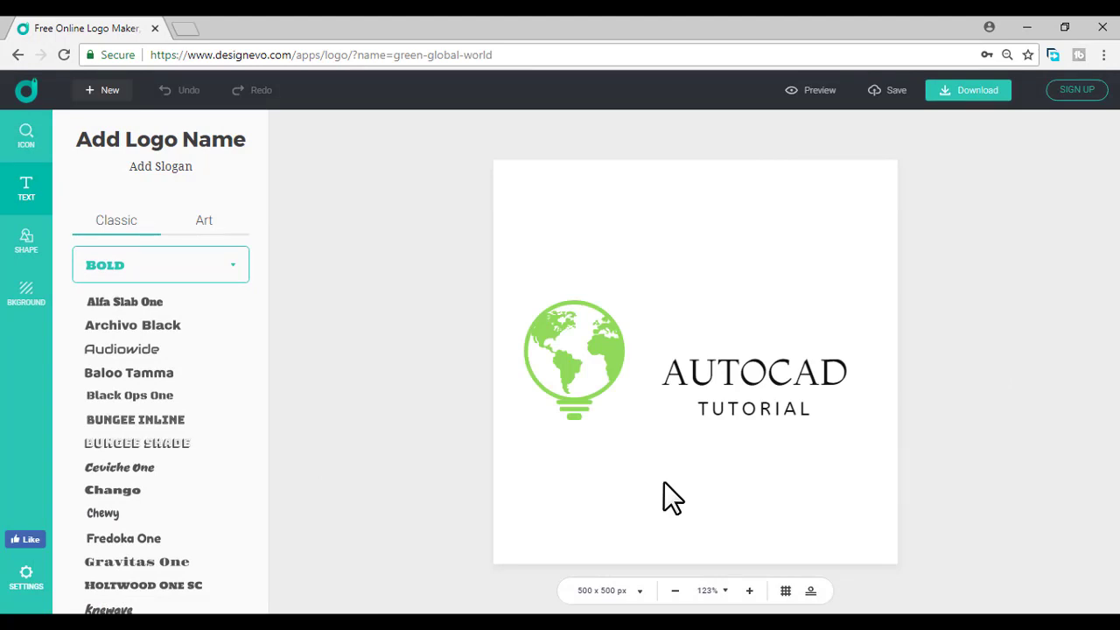
{"action": "left_click", "coordinate": [603, 592]}
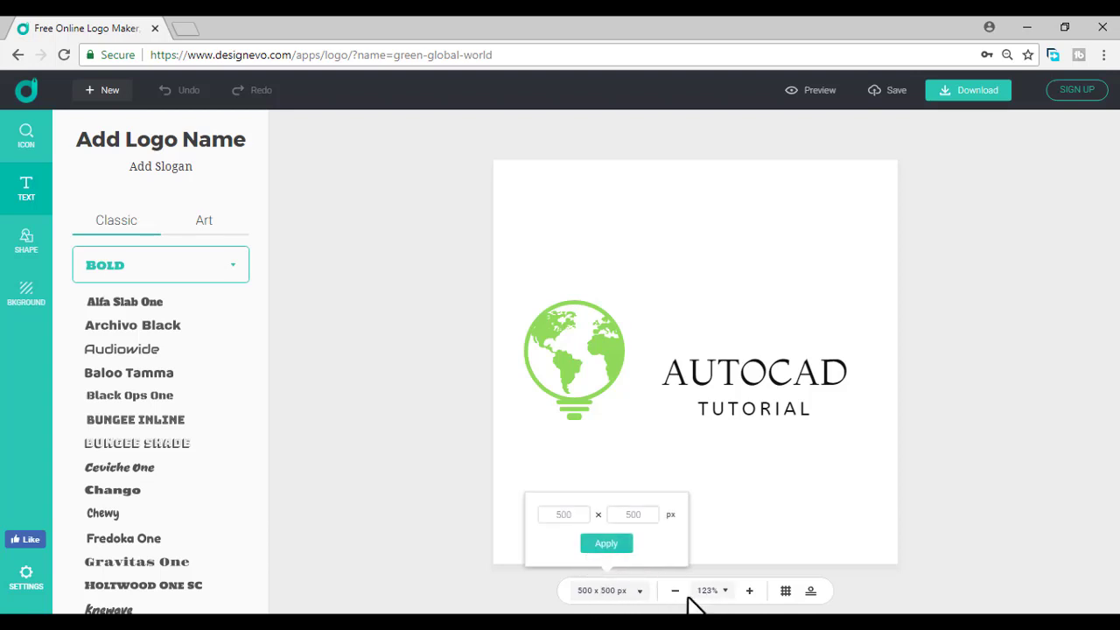
{"action": "left_click", "coordinate": [811, 595]}
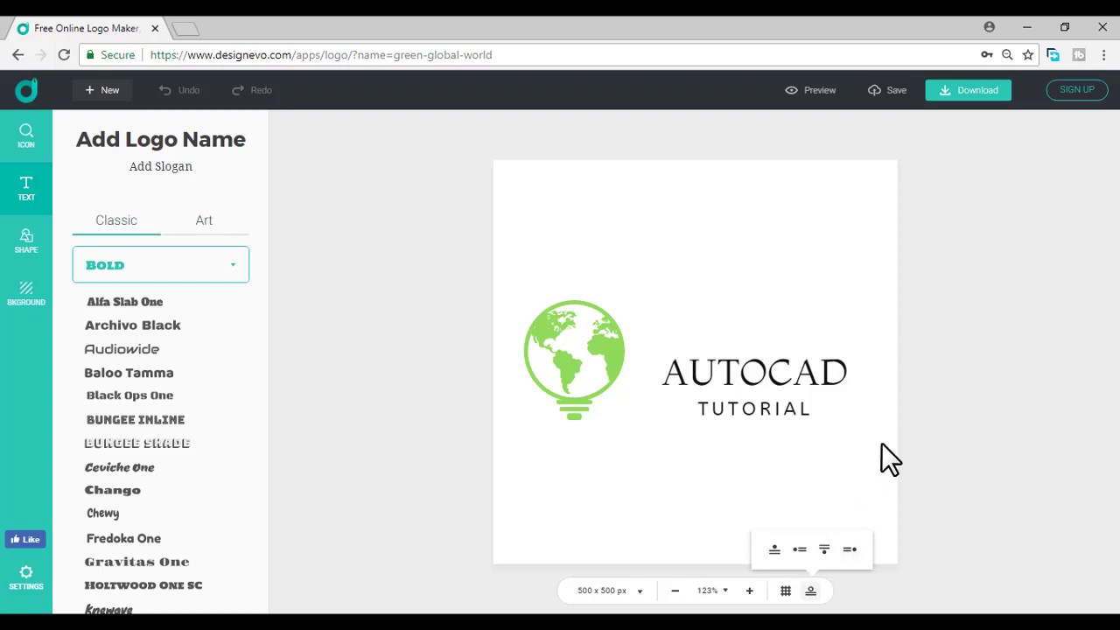
{"action": "left_click", "coordinate": [853, 451]}
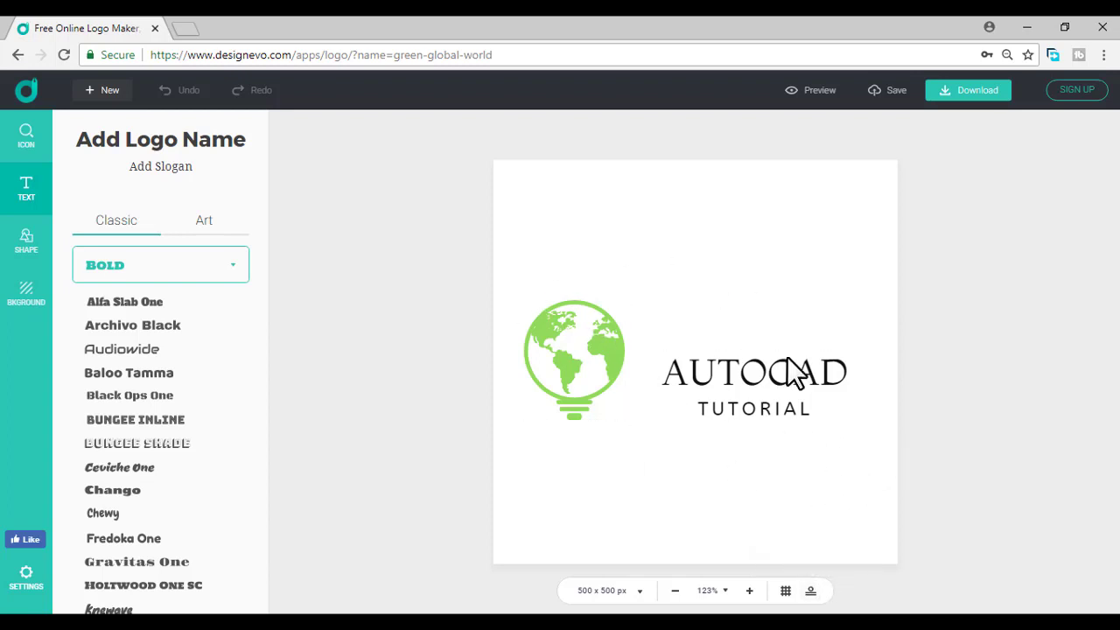
Select the AUTOCAD and TUTORIAL texts, then the globe icon.
{"action": "left_click", "coordinate": [714, 372]}
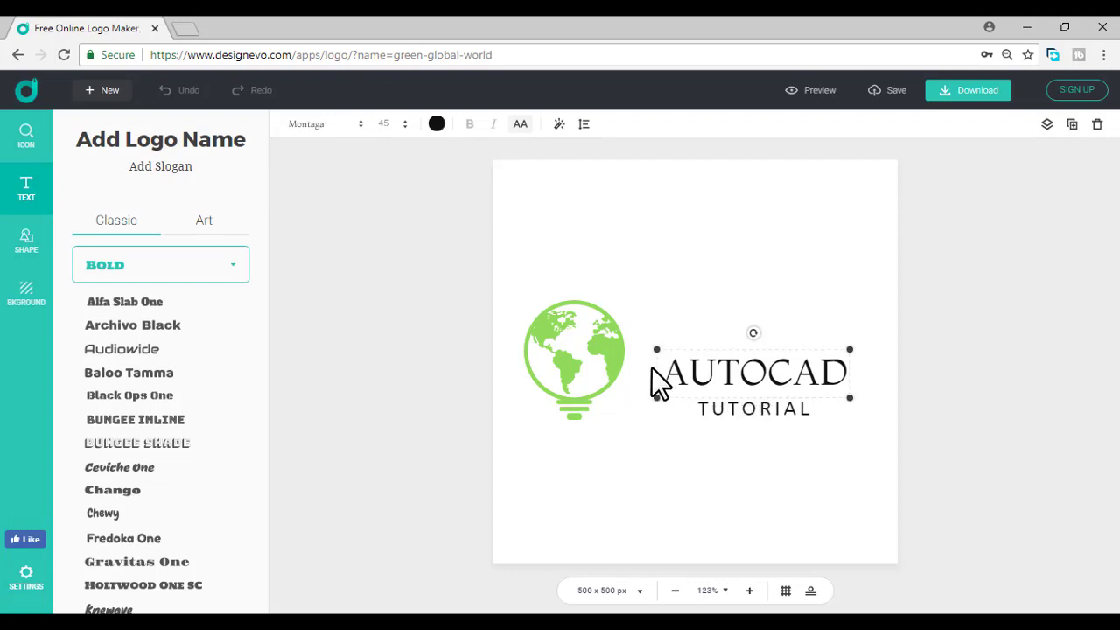
{"action": "left_click", "coordinate": [752, 408]}
{"action": "left_click", "coordinate": [553, 341]}
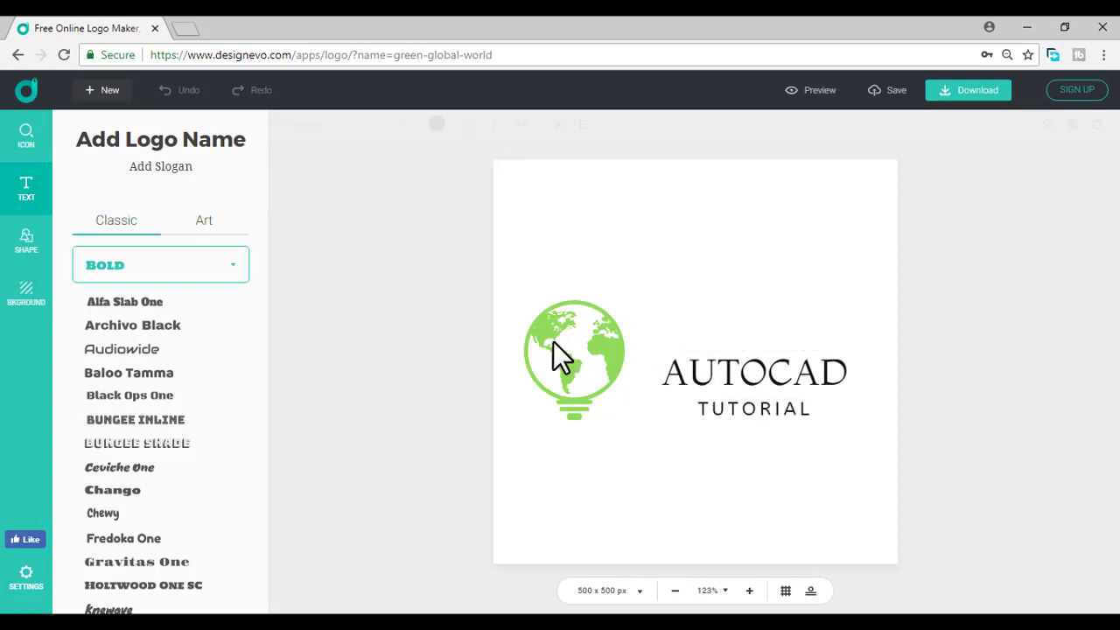
{"action": "left_click", "coordinate": [572, 365]}
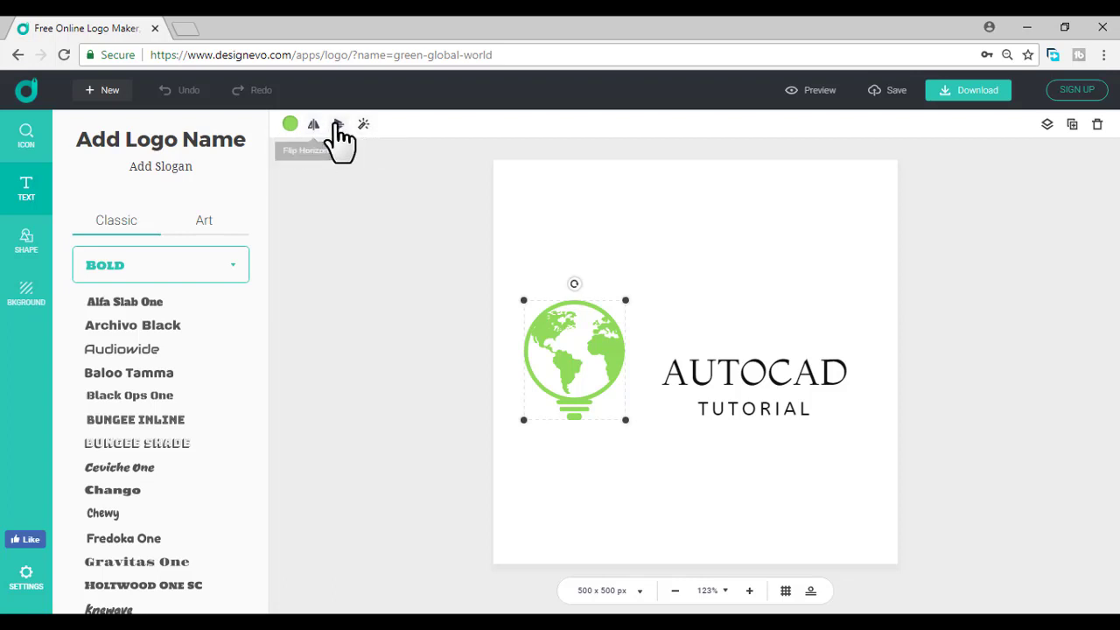
{"action": "left_click", "coordinate": [291, 125]}
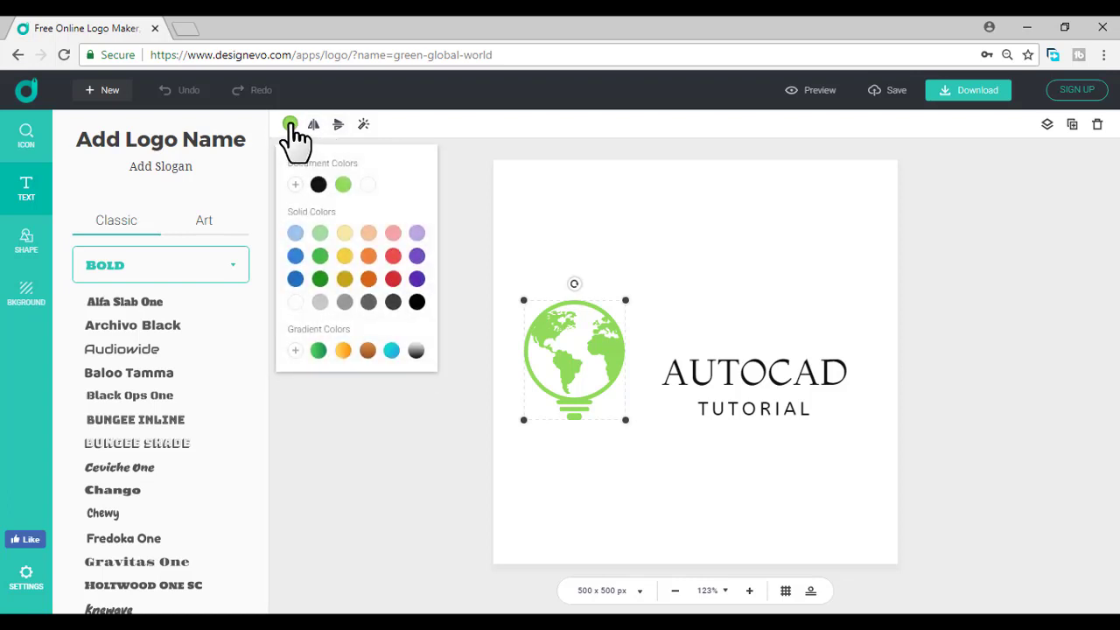
{"action": "left_click", "coordinate": [295, 126]}
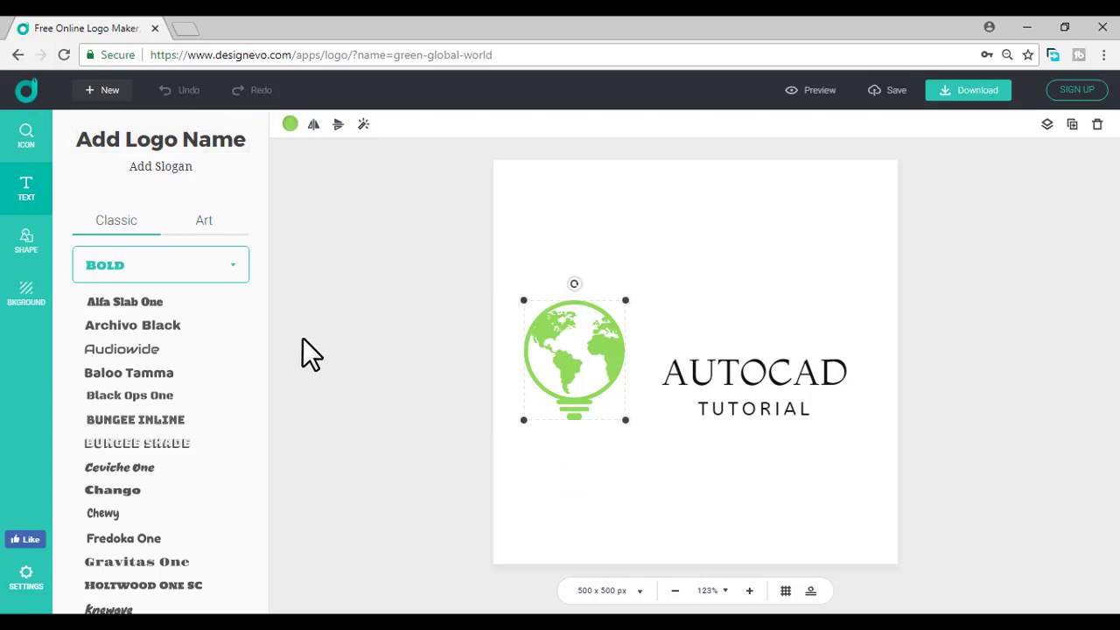
Open the text panel and scroll through the Classic font list.
{"action": "left_click", "coordinate": [27, 153]}
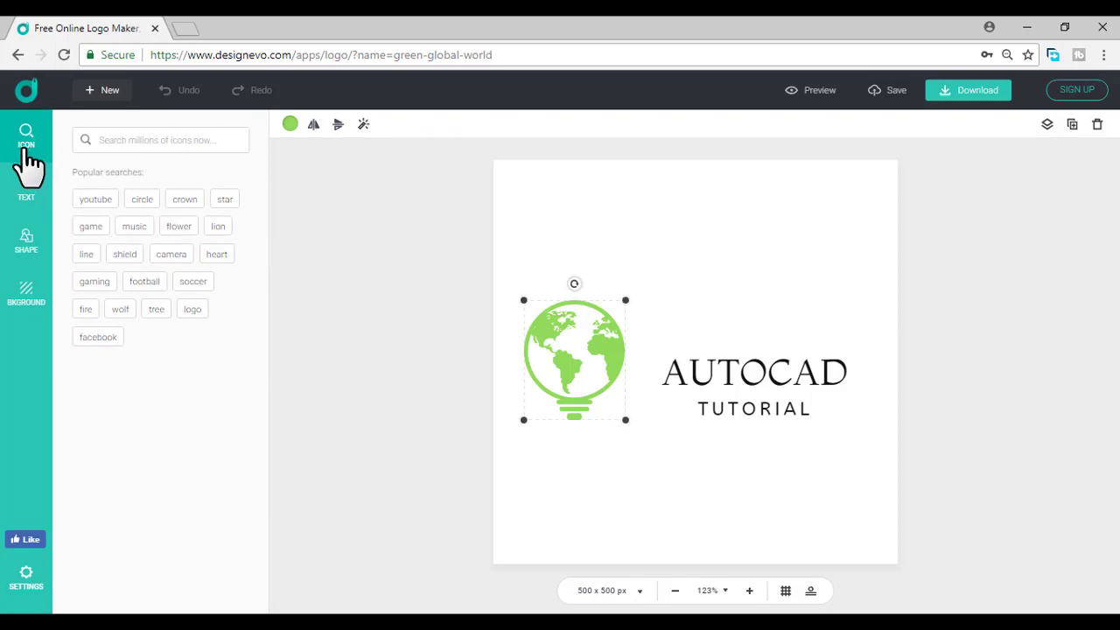
{"action": "left_click", "coordinate": [40, 210]}
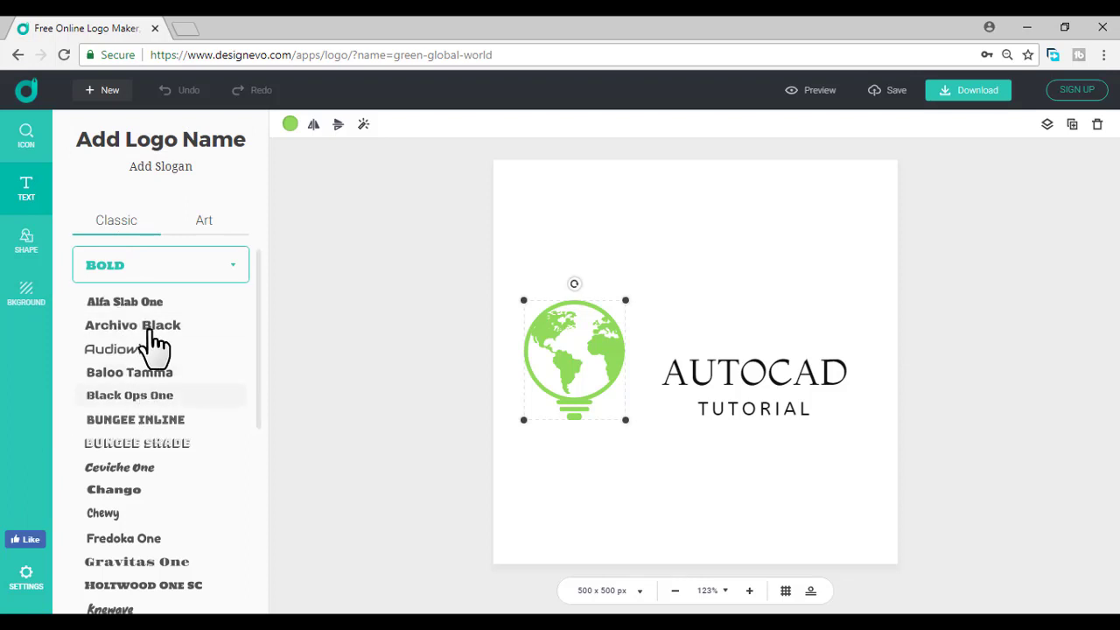
{"action": "scroll", "coordinate": [218, 368], "scroll_direction": "down", "scroll_amount": 1}
{"action": "scroll", "coordinate": [231, 368], "scroll_direction": "down", "scroll_amount": 4}
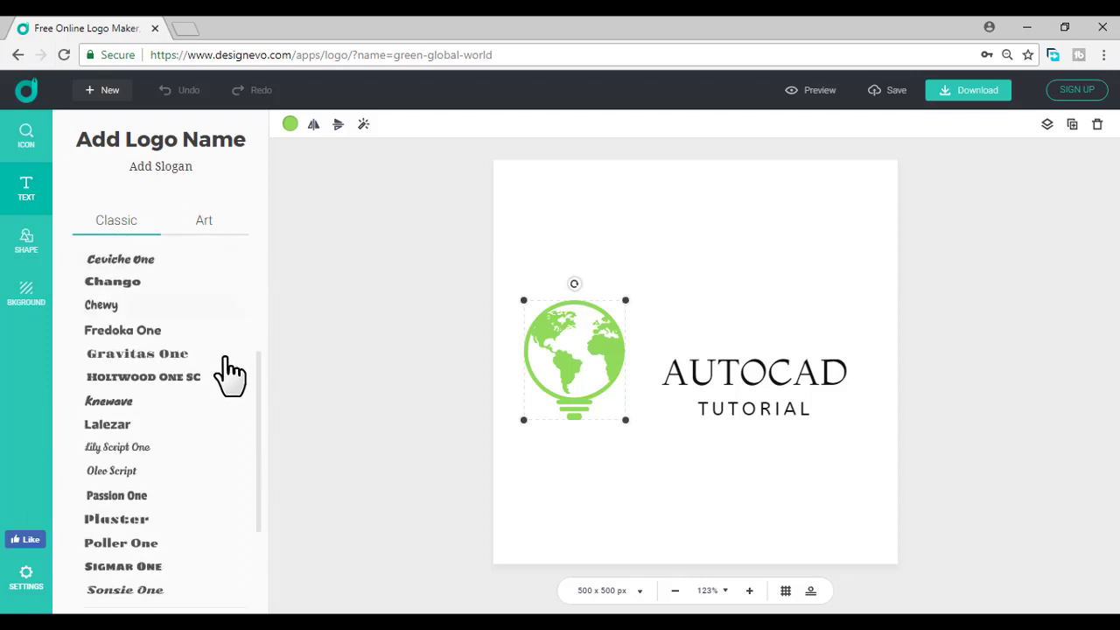
{"action": "scroll", "coordinate": [157, 367], "scroll_direction": "up", "scroll_amount": 2}
{"action": "scroll", "coordinate": [131, 367], "scroll_direction": "down", "scroll_amount": 2}
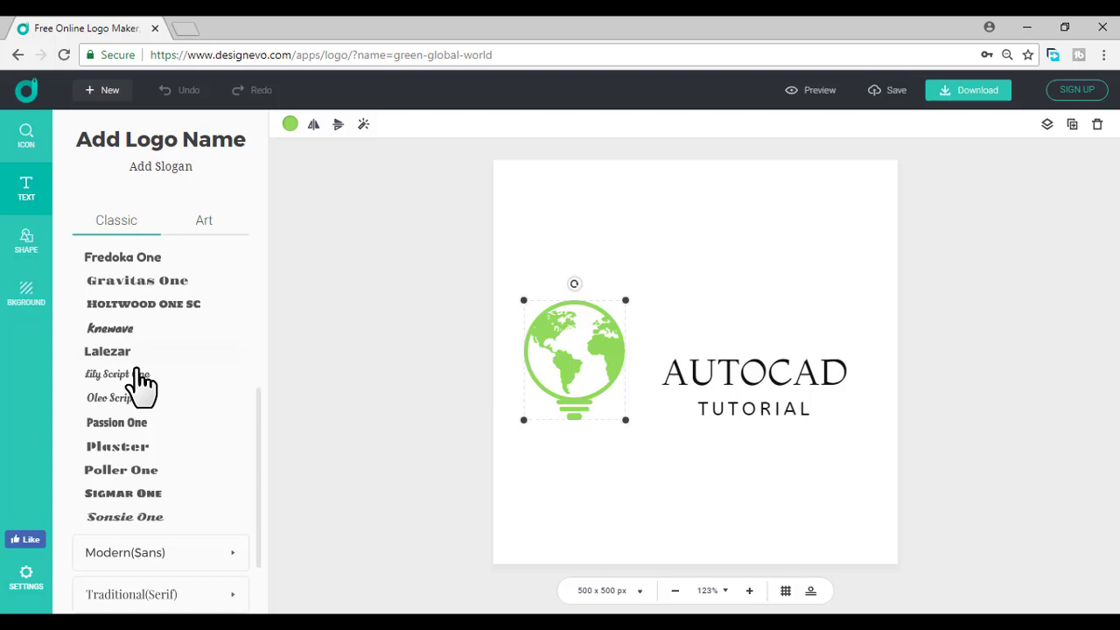
{"action": "scroll", "coordinate": [210, 437], "scroll_direction": "up", "scroll_amount": 2}
{"action": "scroll", "coordinate": [168, 293], "scroll_direction": "up", "scroll_amount": 3}
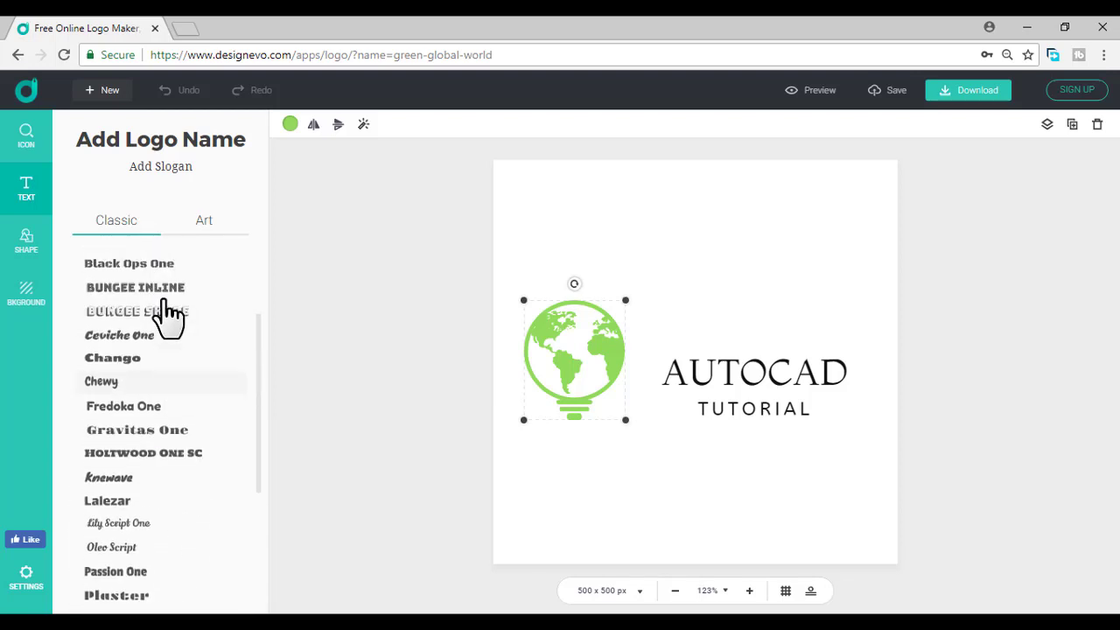
{"action": "scroll", "coordinate": [187, 268], "scroll_direction": "down", "scroll_amount": 5}
Look at the Art text styles, then expand the Modern(Sans) fonts.
{"action": "left_click", "coordinate": [206, 222]}
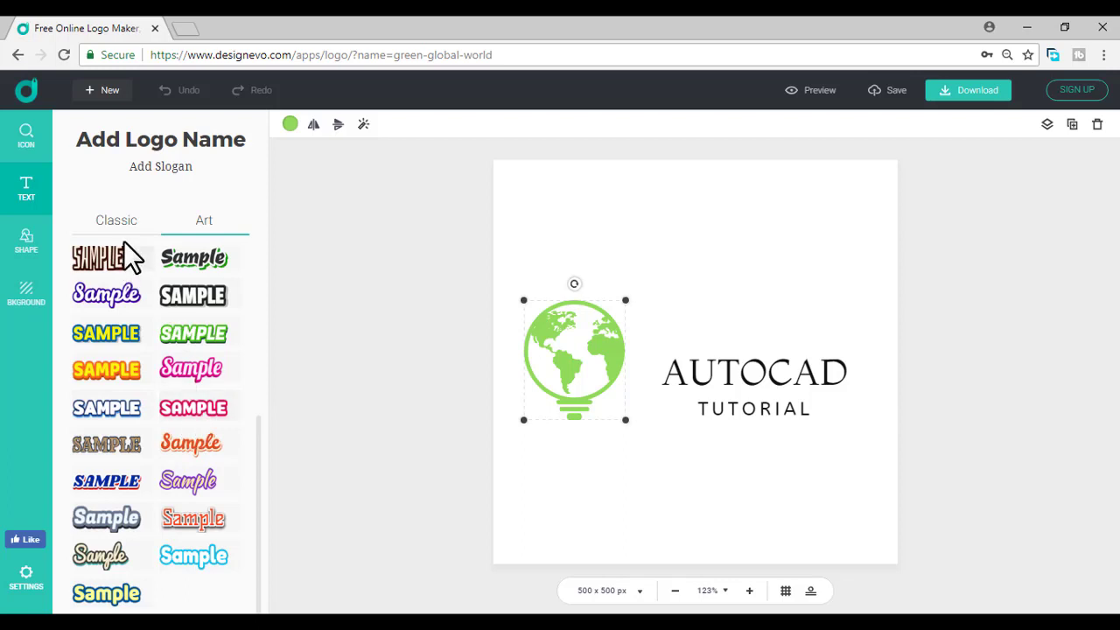
{"action": "left_click", "coordinate": [119, 226]}
{"action": "scroll", "coordinate": [188, 446], "scroll_direction": "down", "scroll_amount": 1}
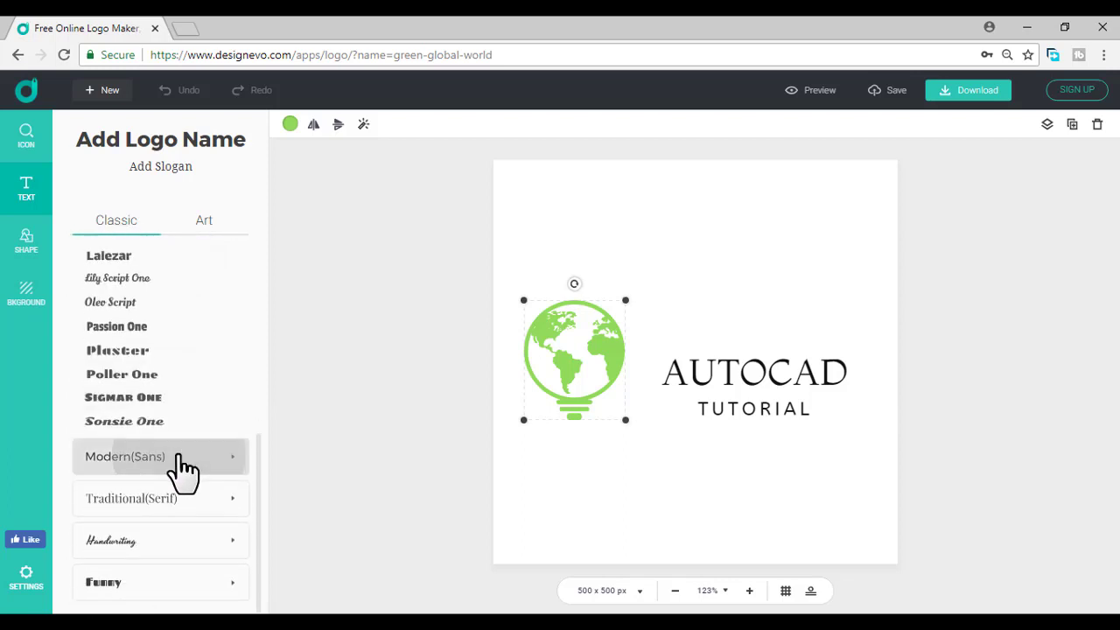
{"action": "left_click", "coordinate": [183, 468]}
{"action": "scroll", "coordinate": [224, 475], "scroll_direction": "down", "scroll_amount": 5}
{"action": "scroll", "coordinate": [207, 483], "scroll_direction": "down", "scroll_amount": 6}
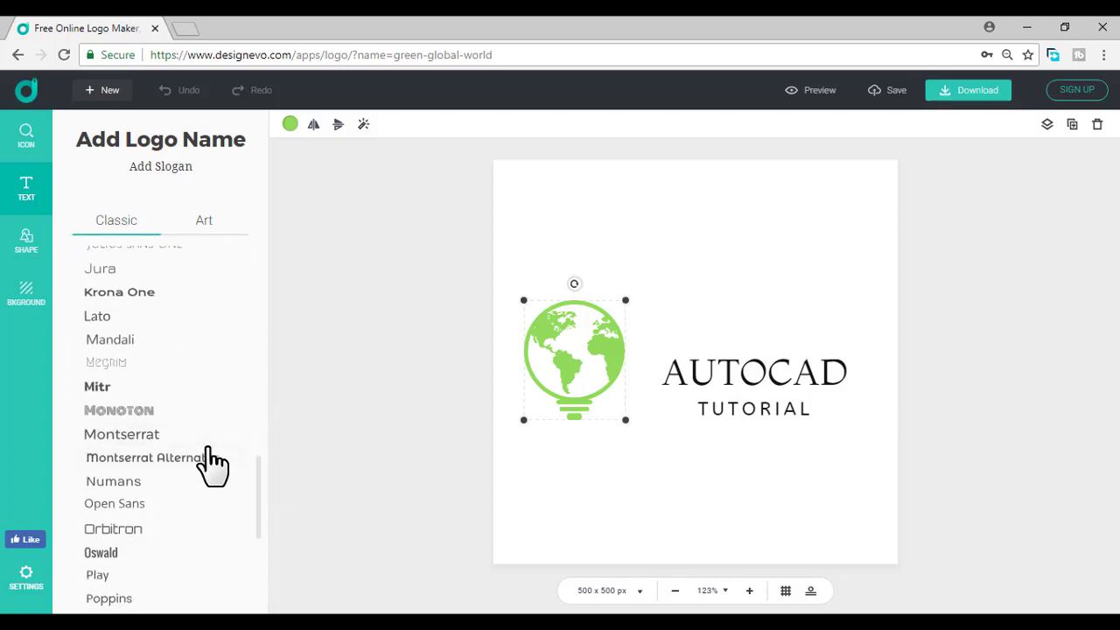
{"action": "scroll", "coordinate": [211, 468], "scroll_direction": "up", "scroll_amount": 1}
{"action": "scroll", "coordinate": [113, 344], "scroll_direction": "up", "scroll_amount": 3}
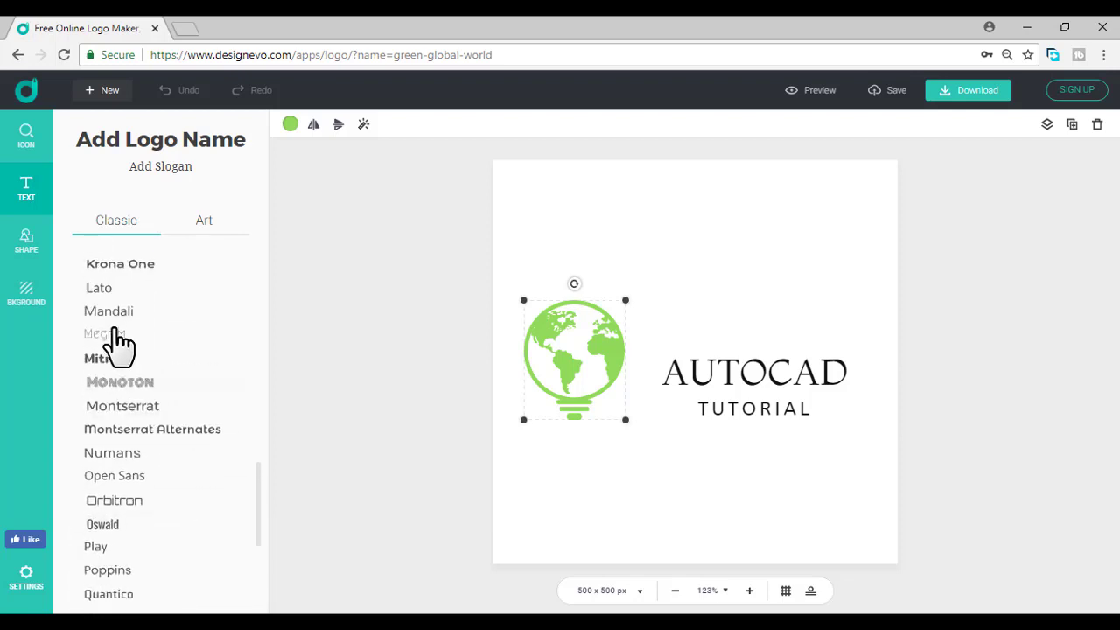
Browse the shapes, then toggle the transparent background off and back on.
{"action": "left_click", "coordinate": [35, 245]}
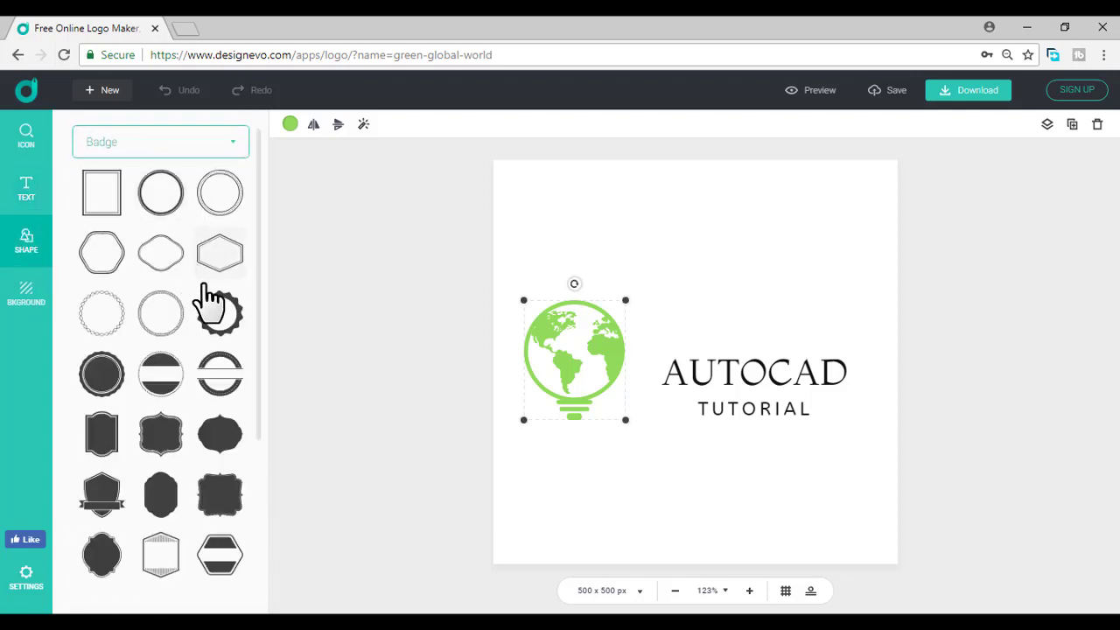
{"action": "scroll", "coordinate": [174, 354], "scroll_direction": "down", "scroll_amount": 5}
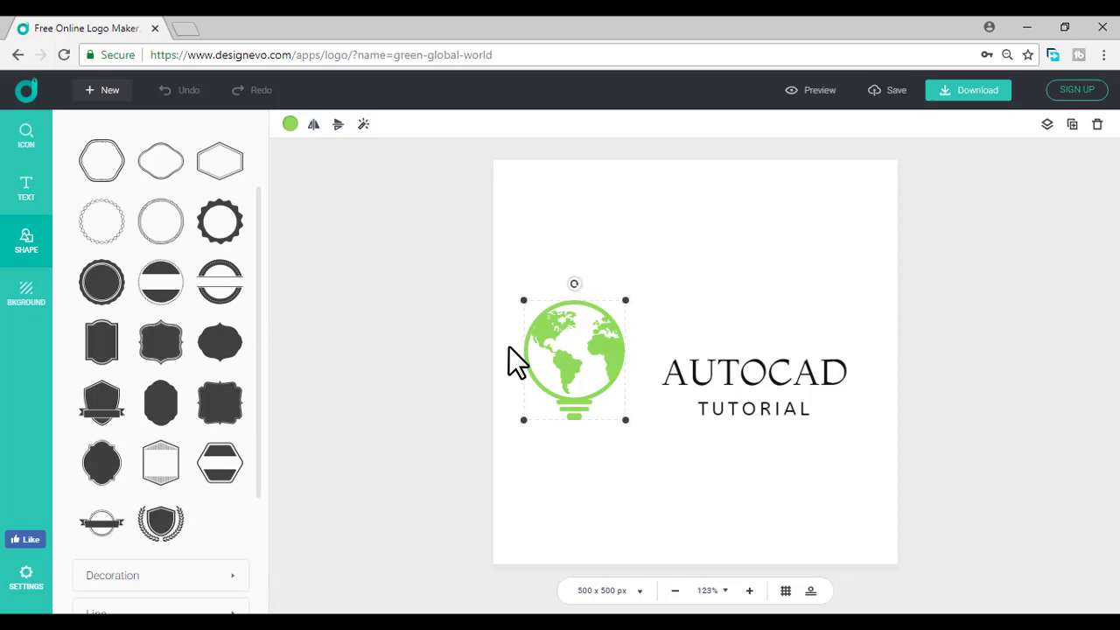
{"action": "scroll", "coordinate": [180, 359], "scroll_direction": "down", "scroll_amount": 2}
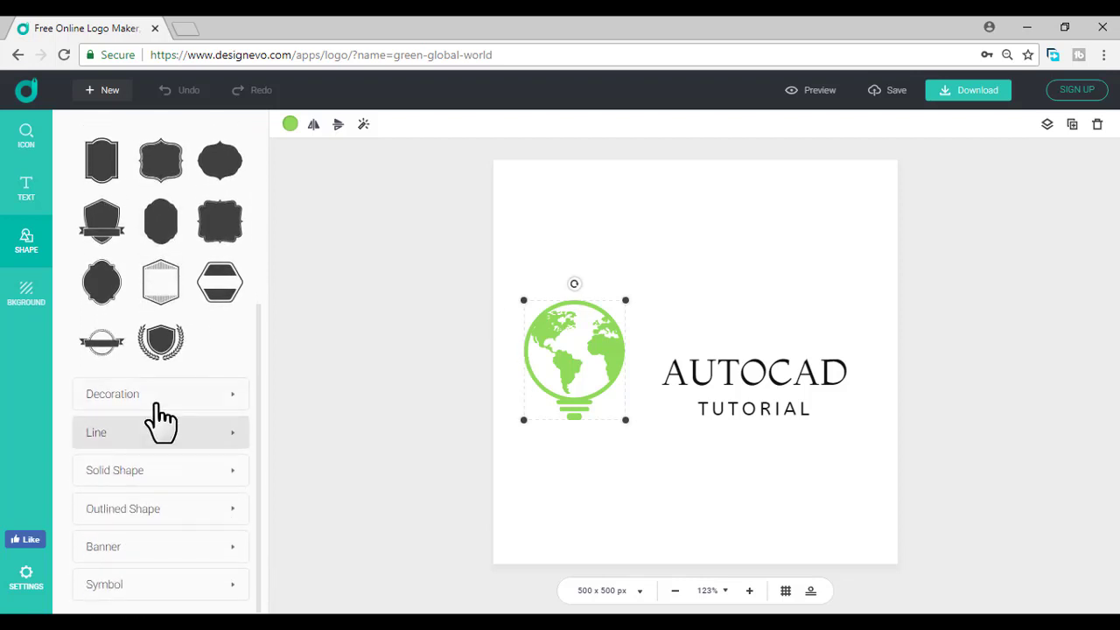
{"action": "left_click", "coordinate": [30, 295]}
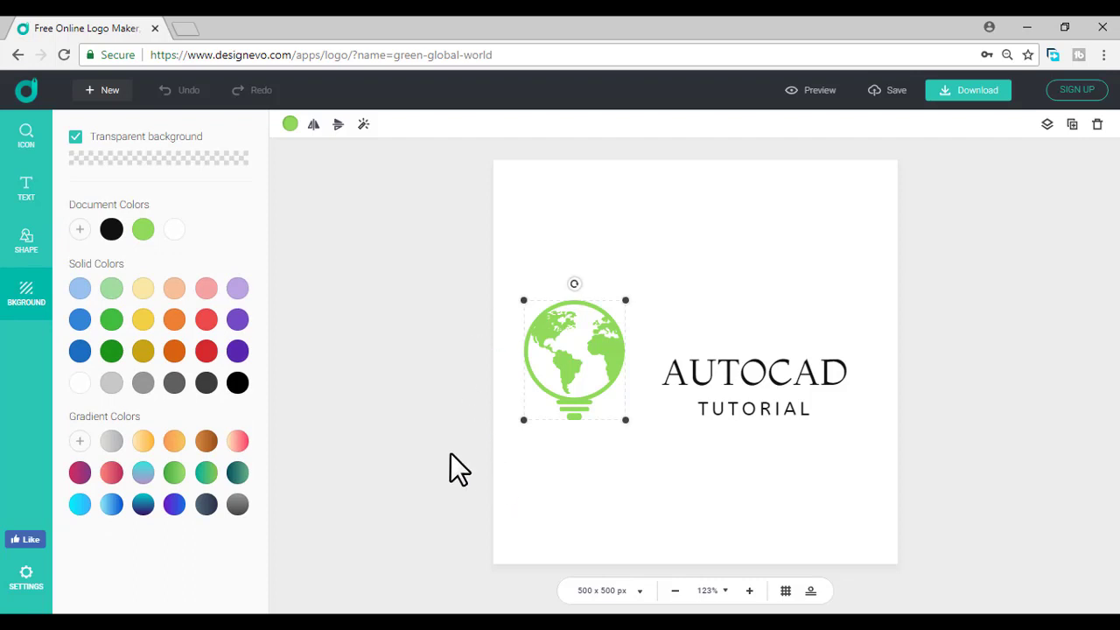
{"action": "left_click", "coordinate": [75, 137]}
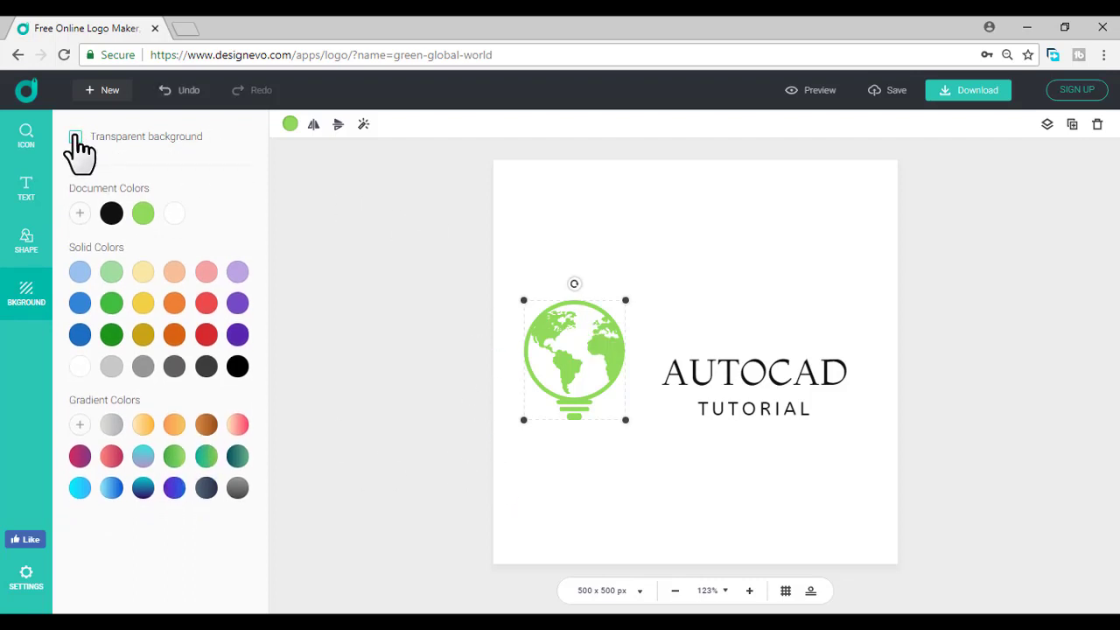
{"action": "left_click", "coordinate": [75, 137]}
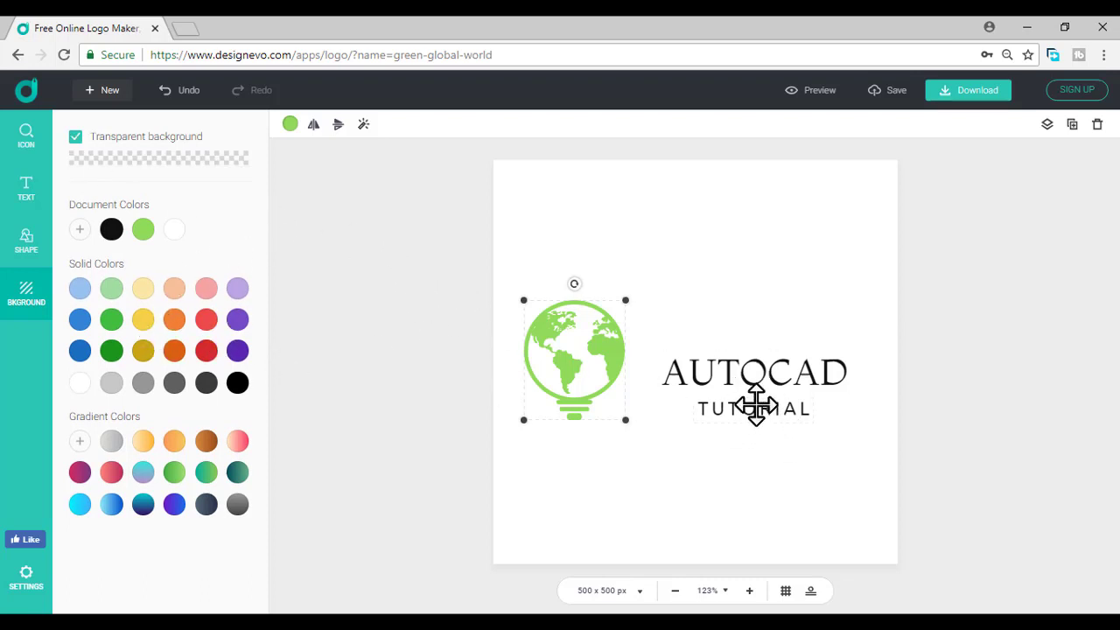
Set AUTOCAD in Concert One and TUTORIAL in Lato.
{"action": "left_click", "coordinate": [17, 194]}
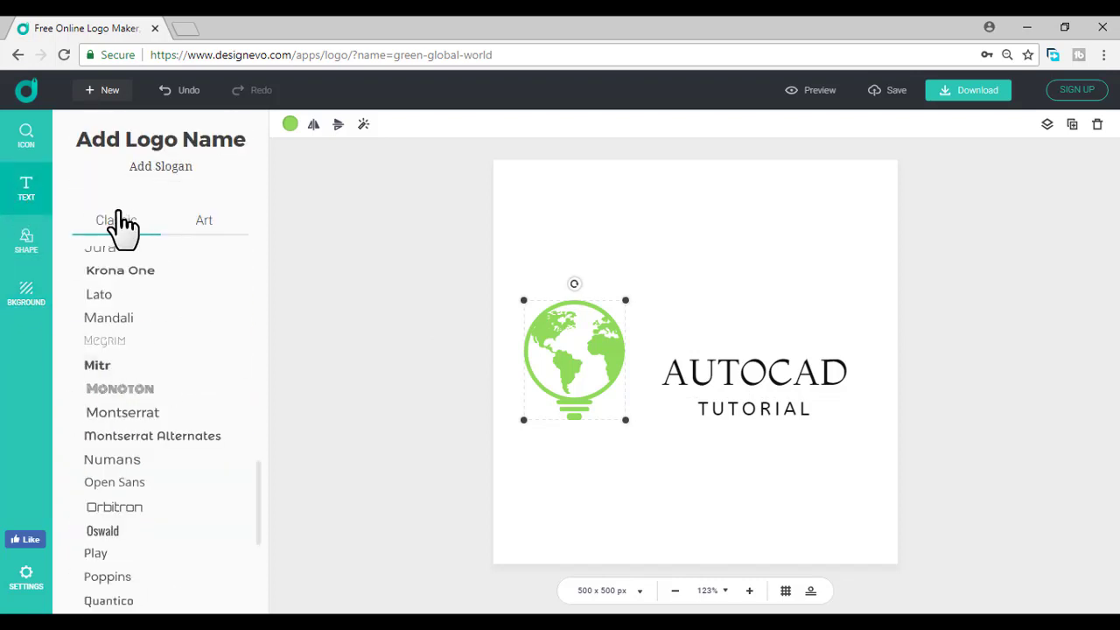
{"action": "left_click", "coordinate": [746, 374]}
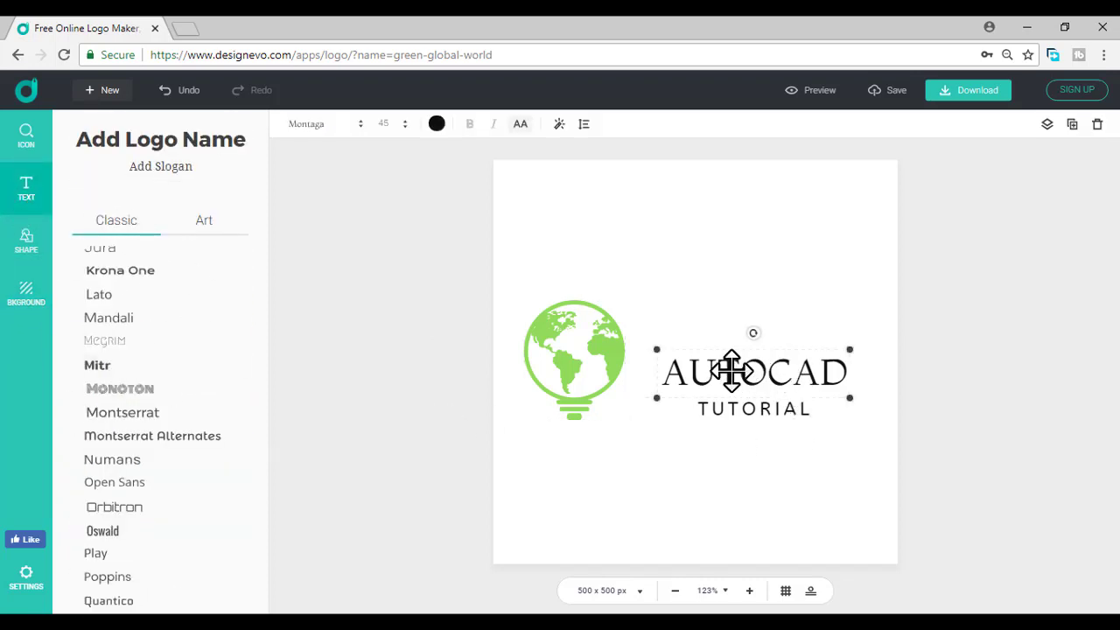
{"action": "scroll", "coordinate": [153, 354], "scroll_direction": "up", "scroll_amount": 3}
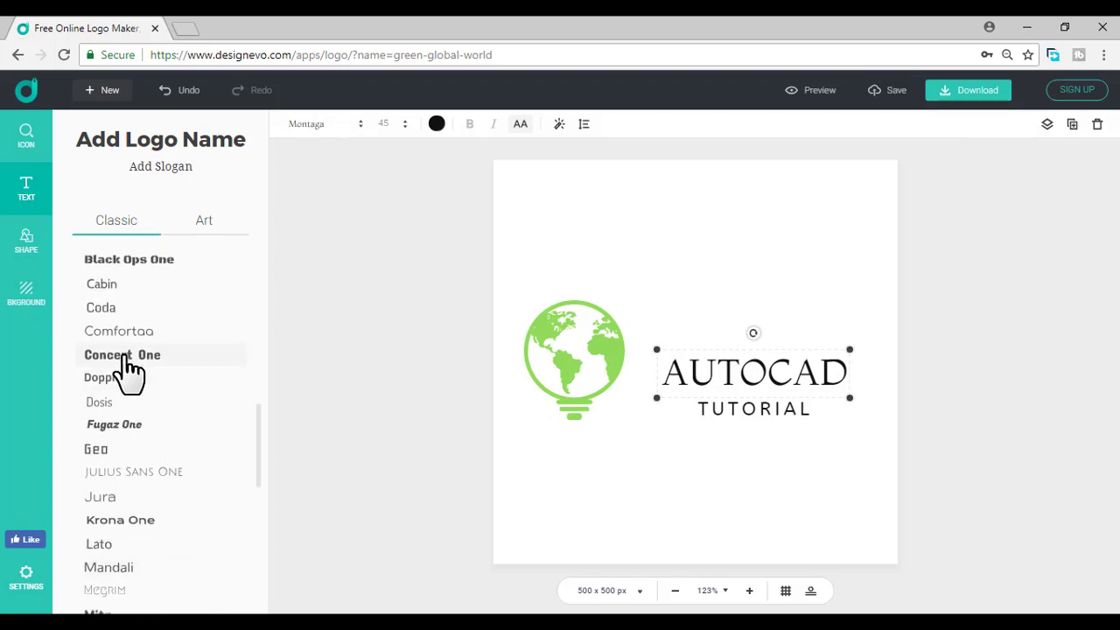
{"action": "left_click", "coordinate": [126, 359]}
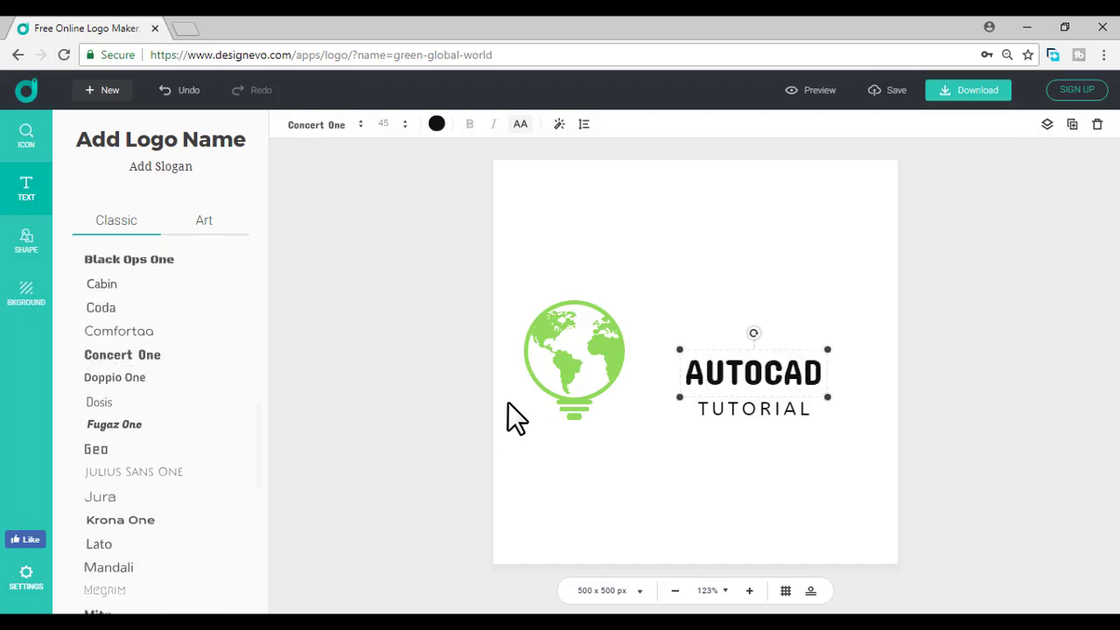
{"action": "left_click", "coordinate": [728, 410]}
{"action": "scroll", "coordinate": [131, 342], "scroll_direction": "up", "scroll_amount": 3}
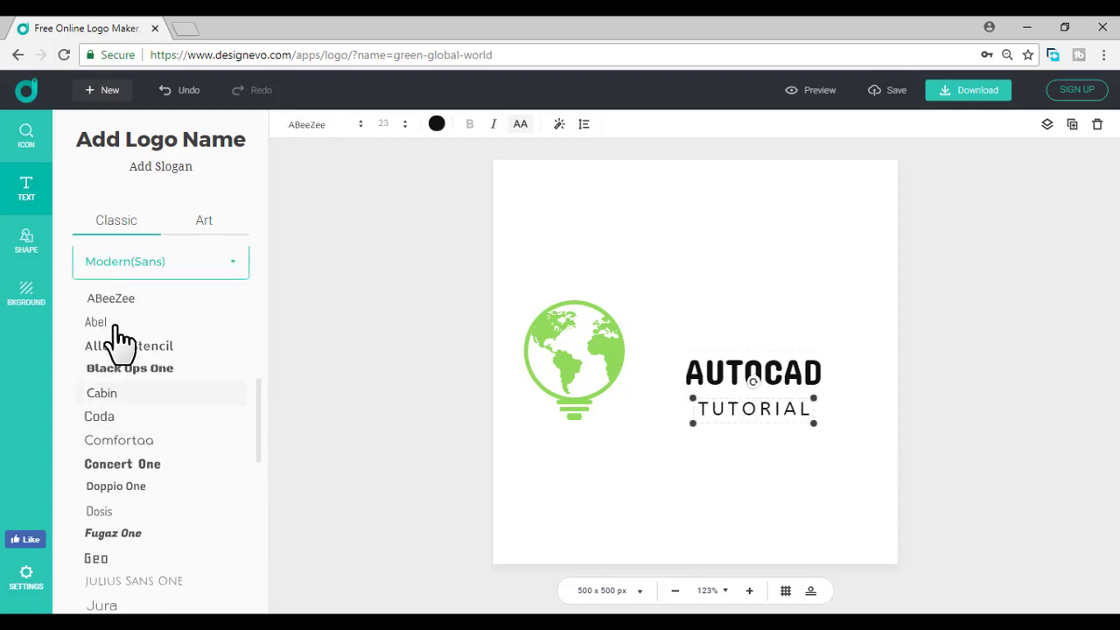
{"action": "scroll", "coordinate": [164, 385], "scroll_direction": "down", "scroll_amount": 3}
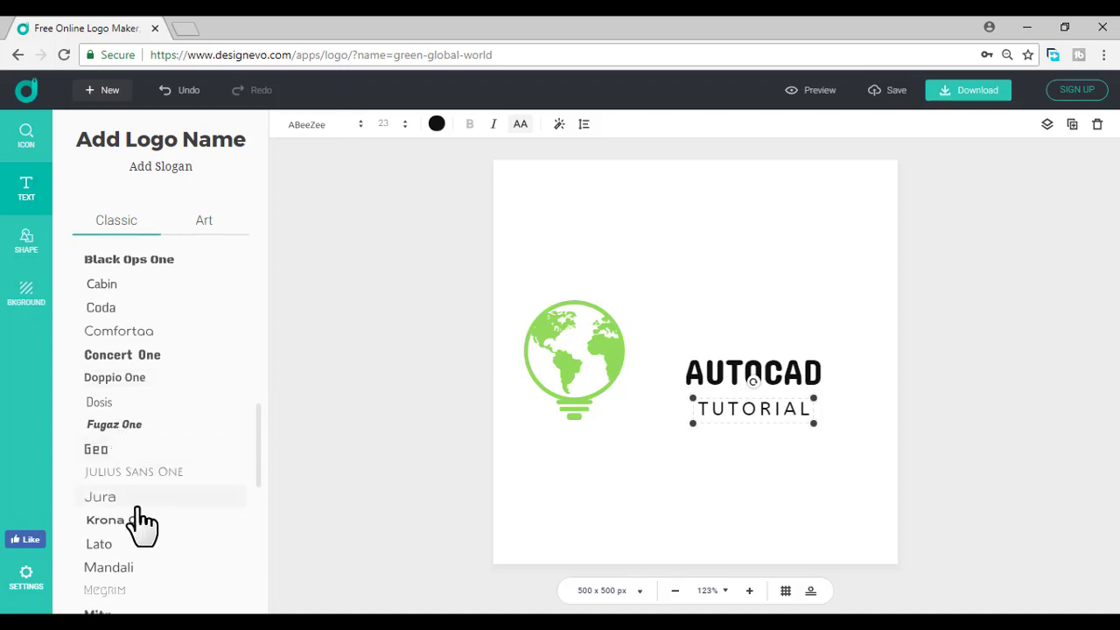
{"action": "left_click", "coordinate": [121, 544]}
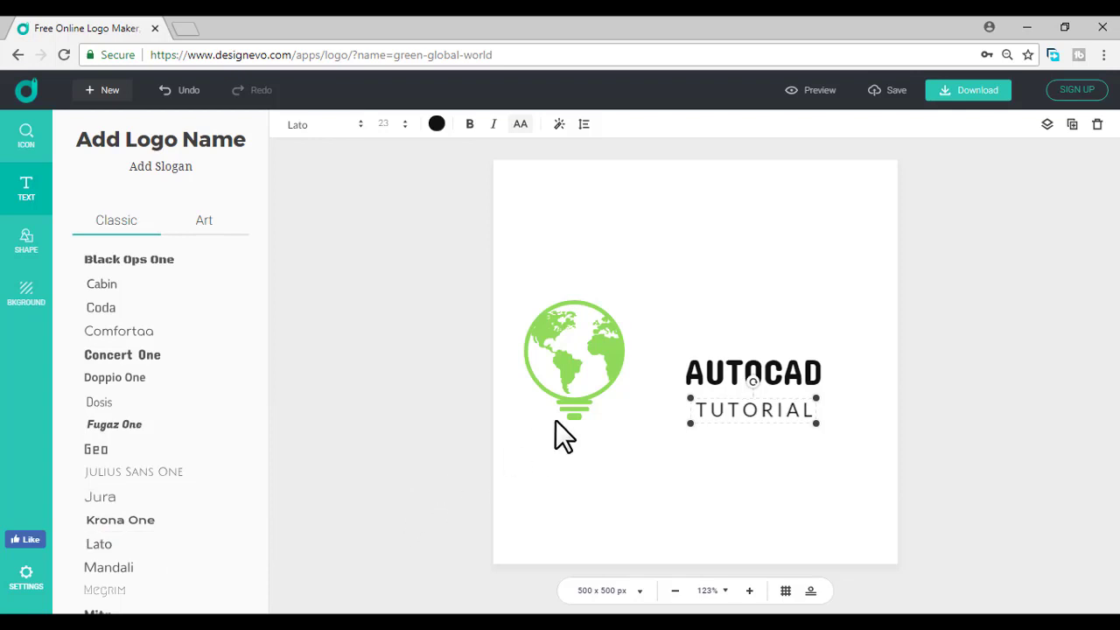
Select both text lines and drag their corners outward to enlarge them.
{"action": "left_click_drag", "start_coordinate": [652, 320], "coordinate": [850, 447]}
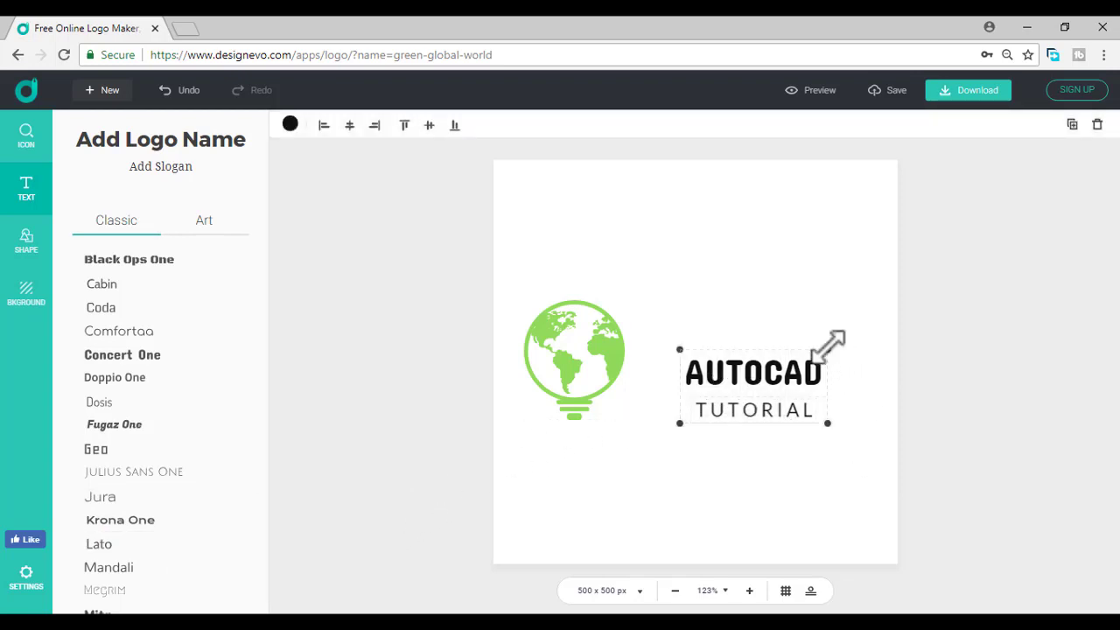
{"action": "left_click_drag", "start_coordinate": [827, 347], "coordinate": [862, 332]}
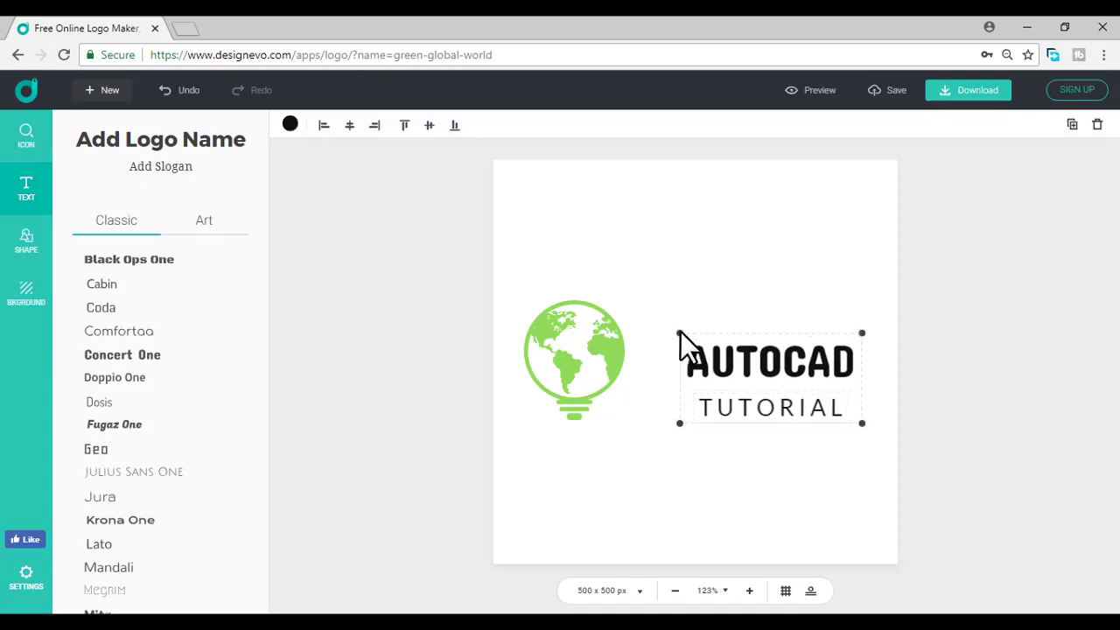
{"action": "left_click_drag", "start_coordinate": [680, 333], "coordinate": [657, 320]}
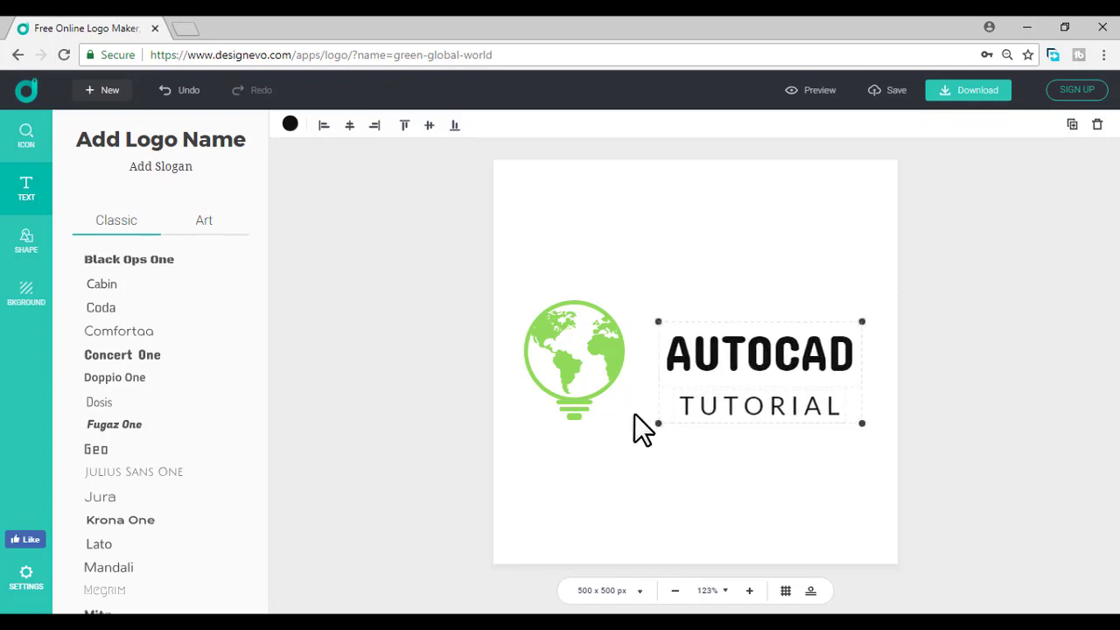
Delete the green globe icon from the logo.
{"action": "left_click", "coordinate": [548, 410]}
{"action": "left_click", "coordinate": [581, 364]}
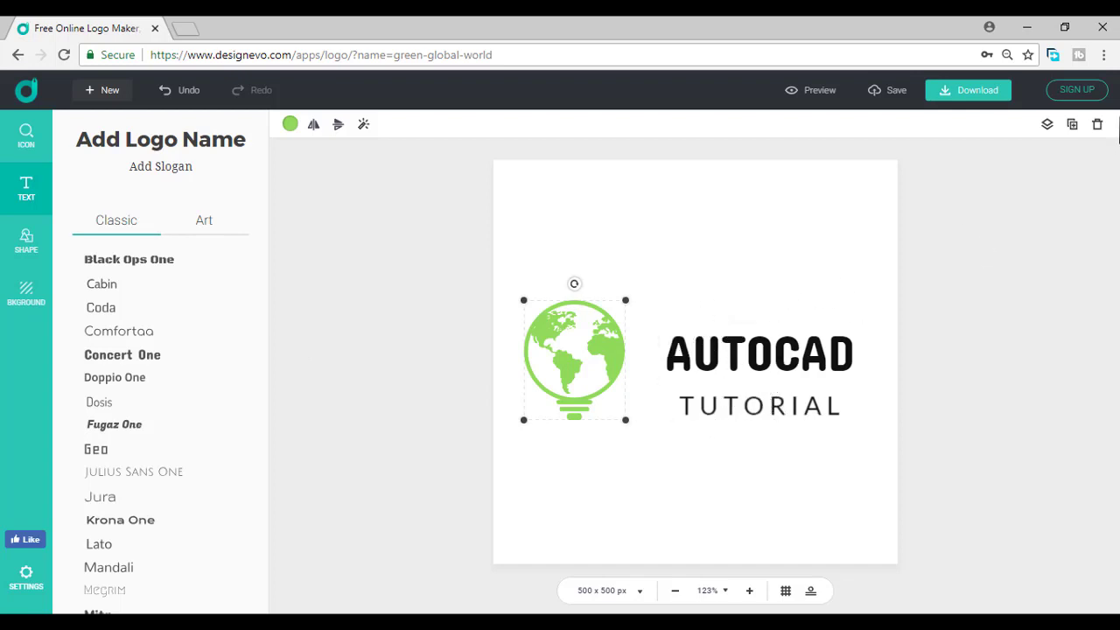
{"action": "left_click", "coordinate": [1097, 125]}
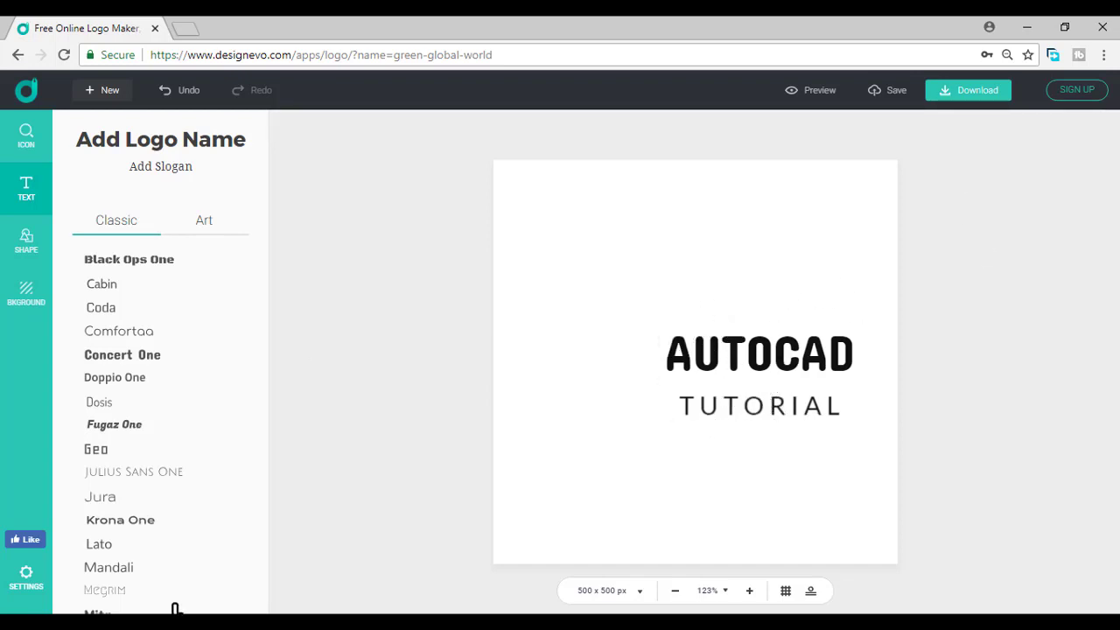
Search icons for 'auto' and place the cube-network icon left of AUTOCAD.
{"action": "left_click", "coordinate": [28, 142]}
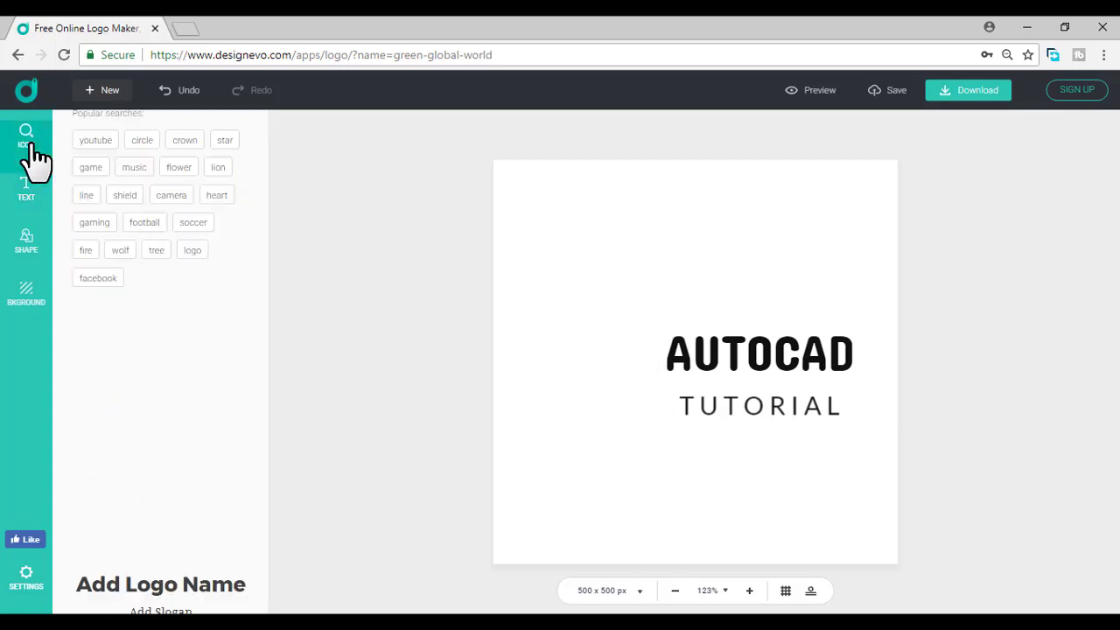
{"action": "left_click", "coordinate": [179, 145]}
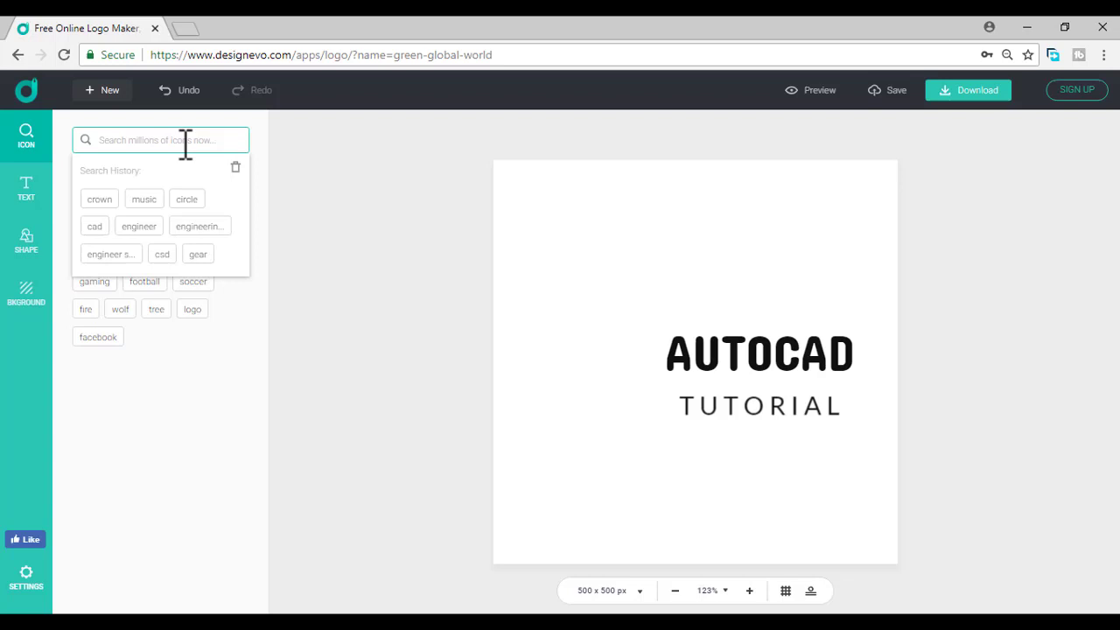
{"action": "type", "text": "a"}
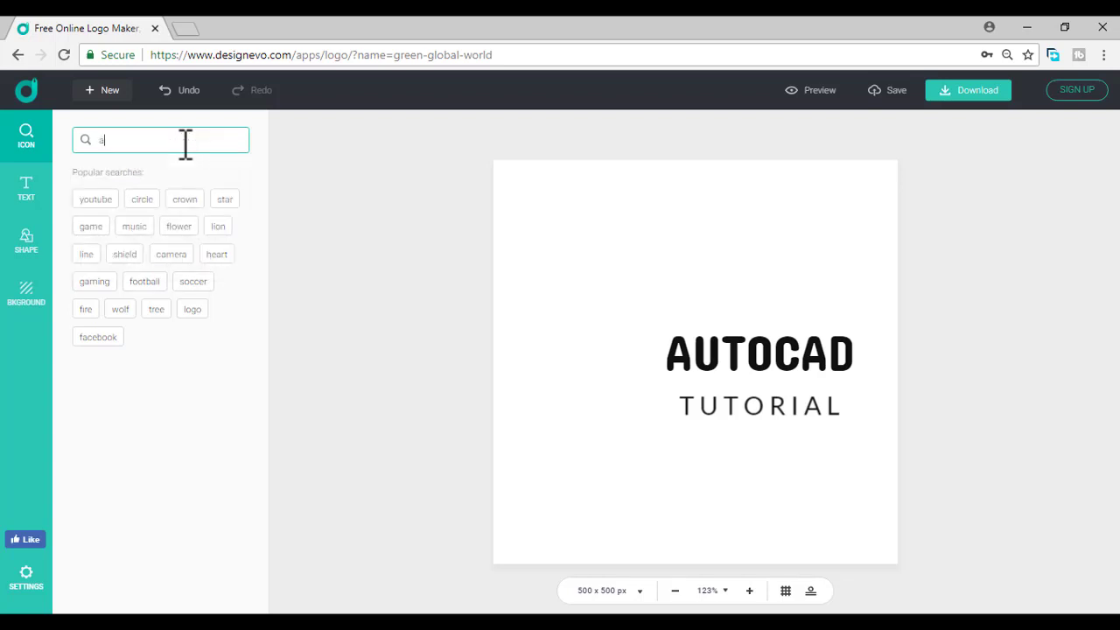
{"action": "type", "text": "utocad"}
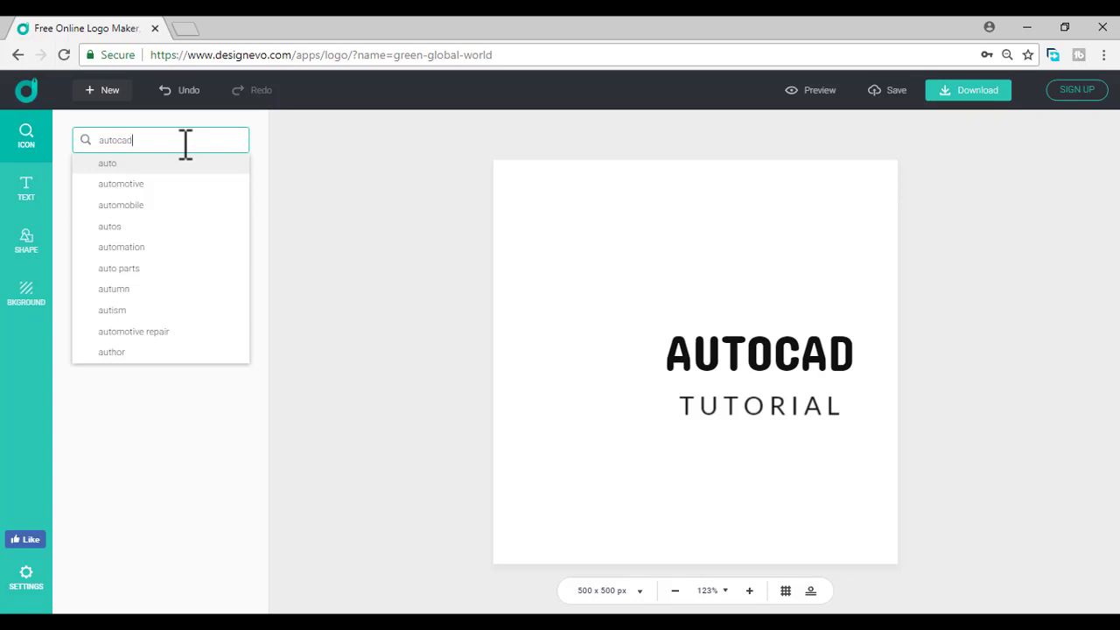
{"action": "key", "text": "Return"}
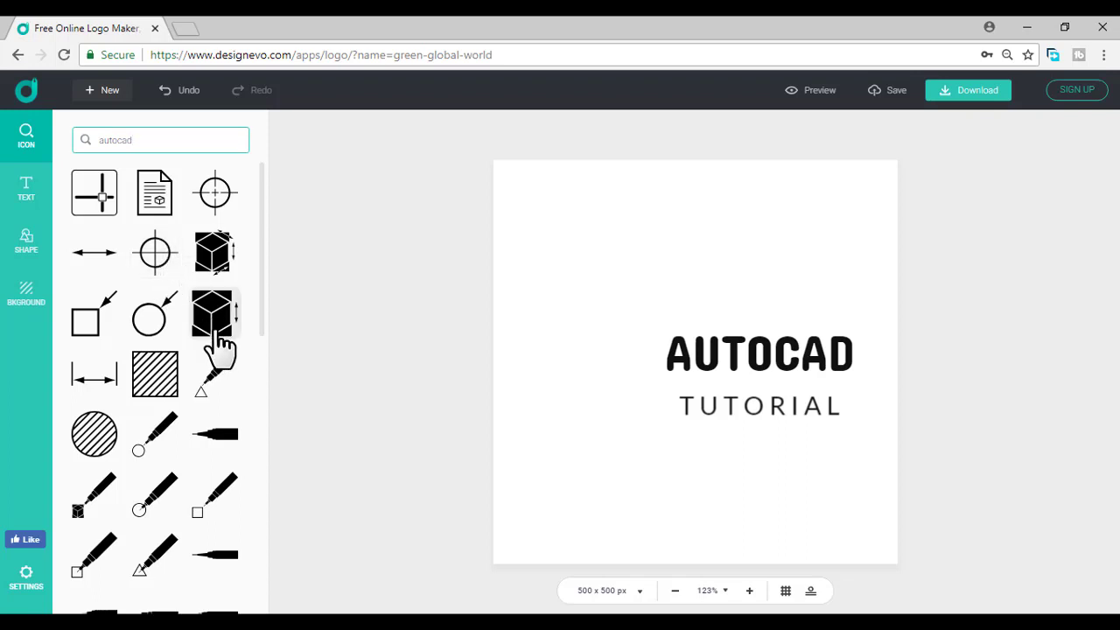
{"action": "scroll", "coordinate": [184, 306], "scroll_direction": "down", "scroll_amount": 4}
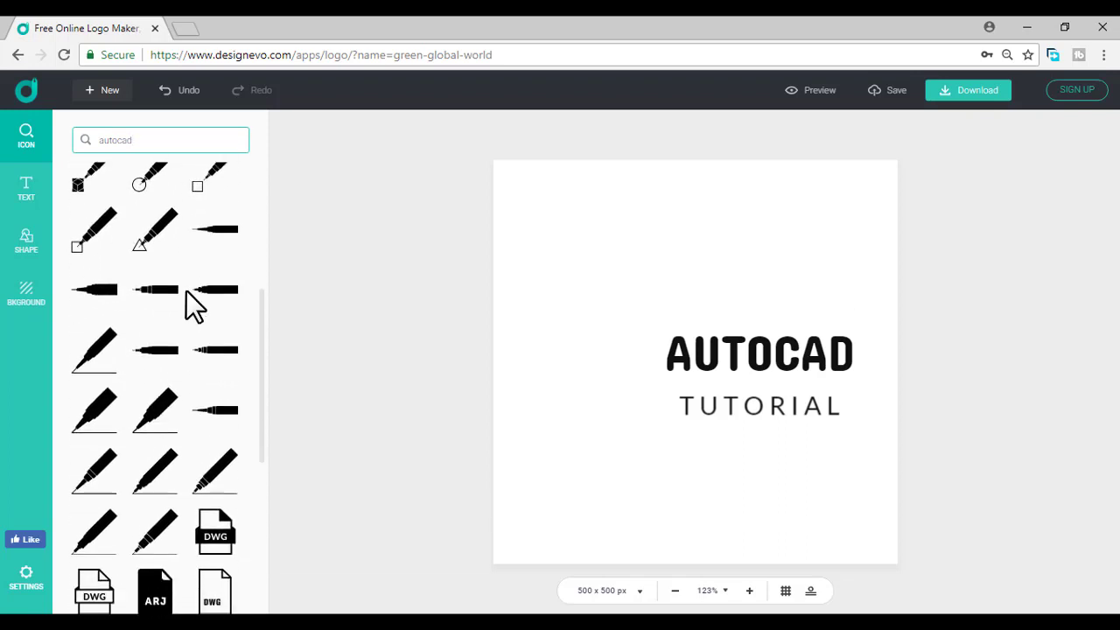
{"action": "scroll", "coordinate": [215, 371], "scroll_direction": "down", "scroll_amount": 5}
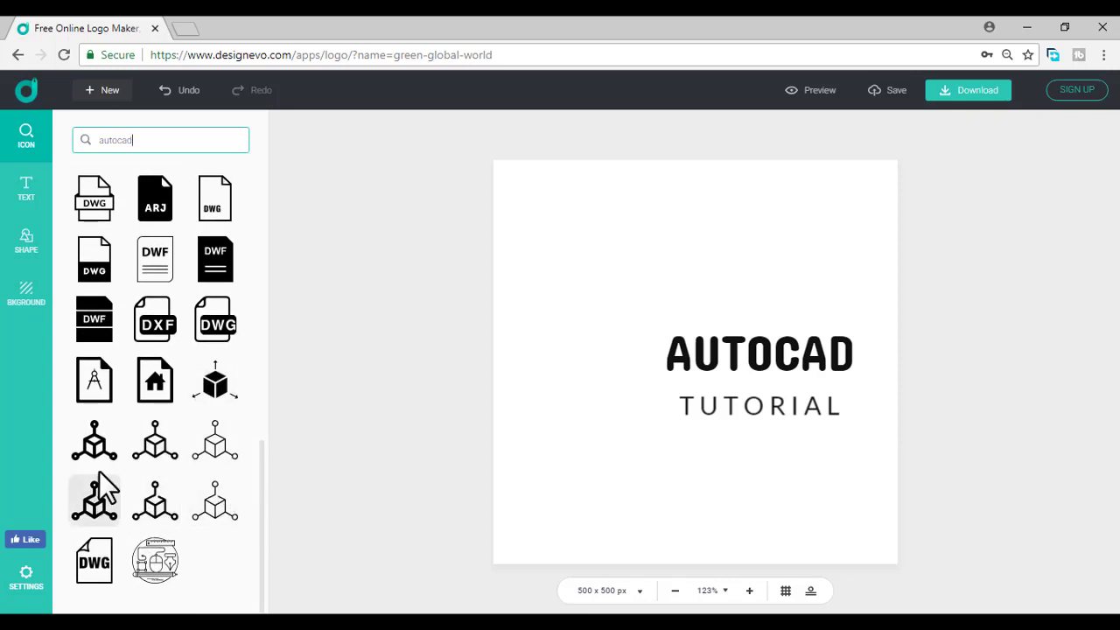
{"action": "left_click", "coordinate": [95, 445]}
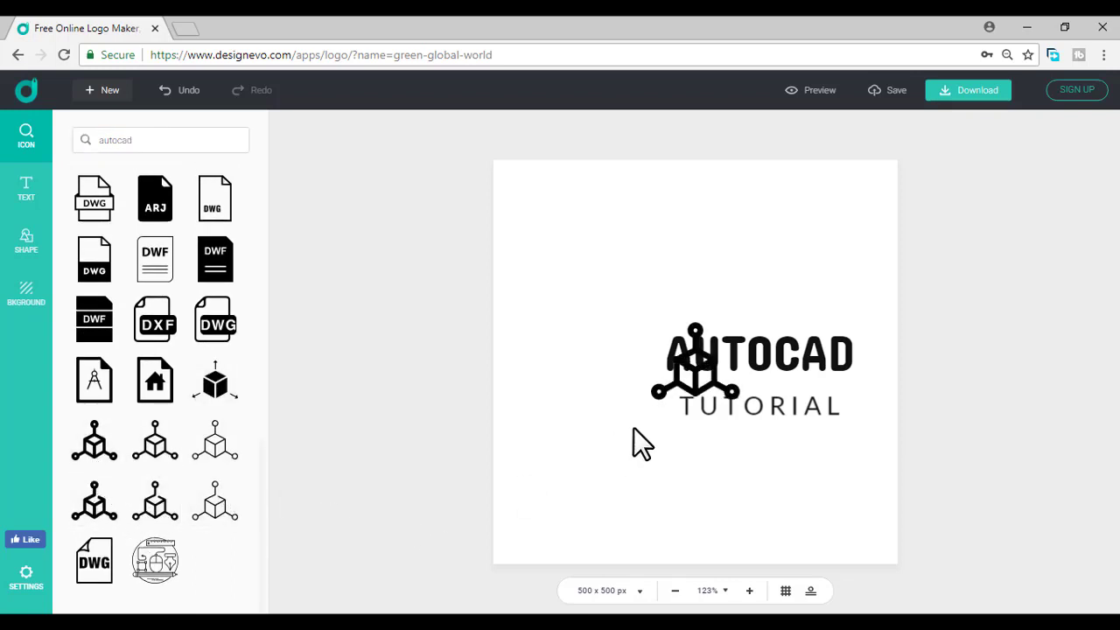
{"action": "left_click_drag", "start_coordinate": [692, 376], "coordinate": [578, 377]}
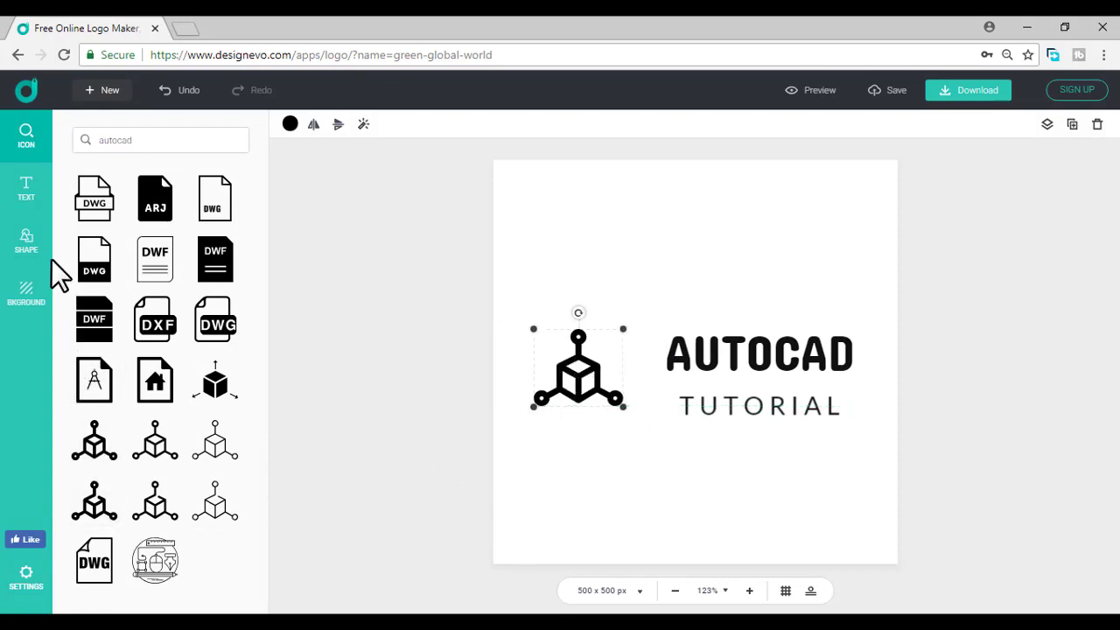
Browse the shape categories, peek at Decoration, then expand Solid Shape.
{"action": "left_click", "coordinate": [21, 224]}
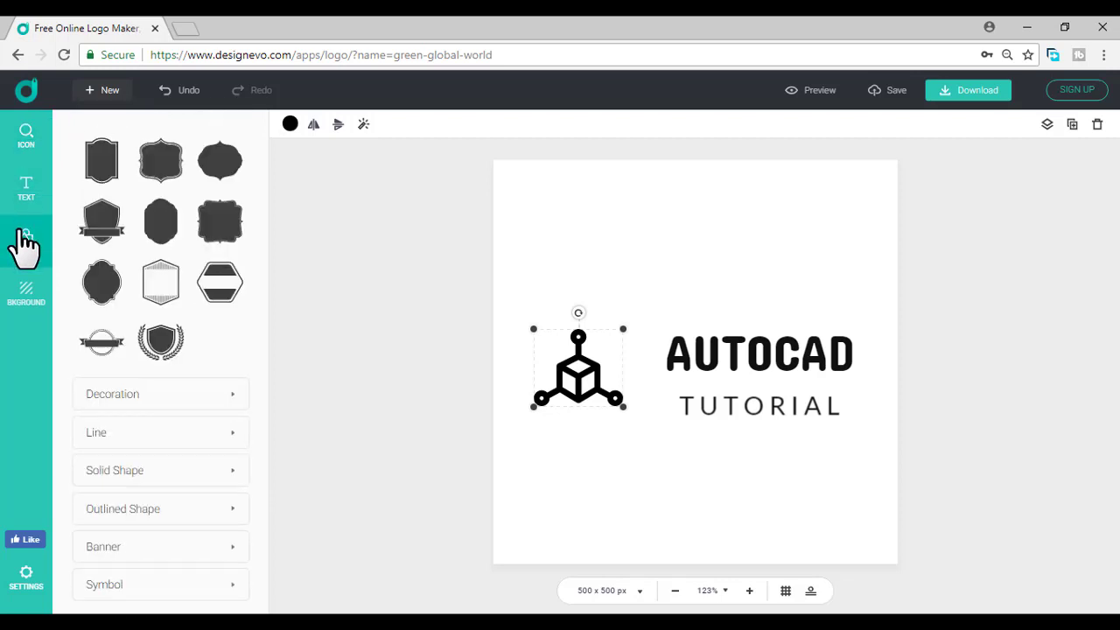
{"action": "scroll", "coordinate": [117, 262], "scroll_direction": "up", "scroll_amount": 5}
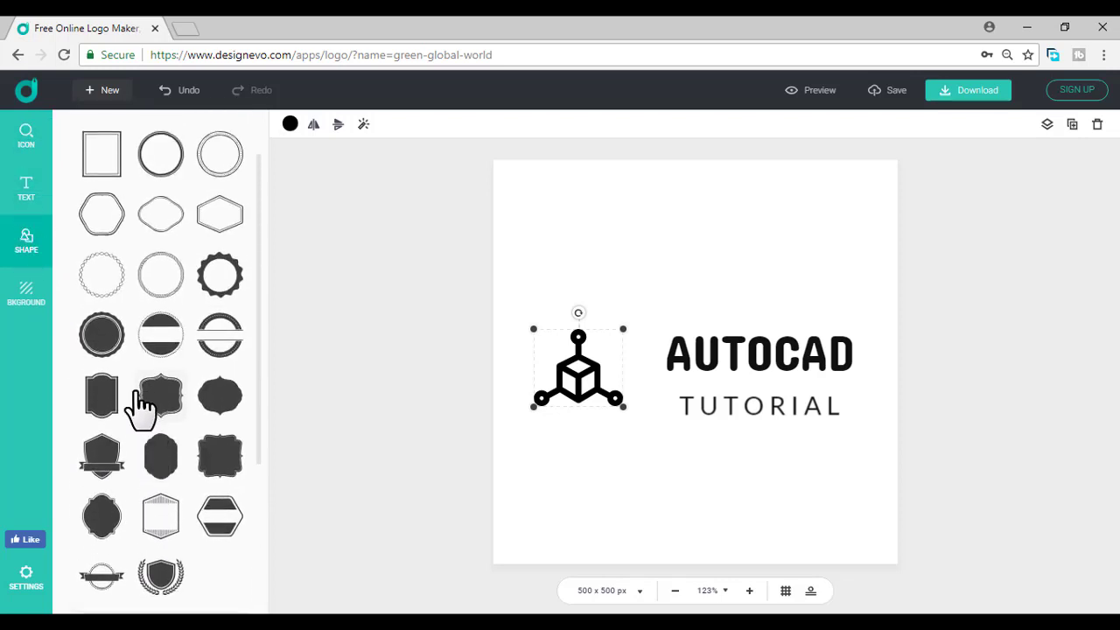
{"action": "scroll", "coordinate": [140, 404], "scroll_direction": "up", "scroll_amount": 1}
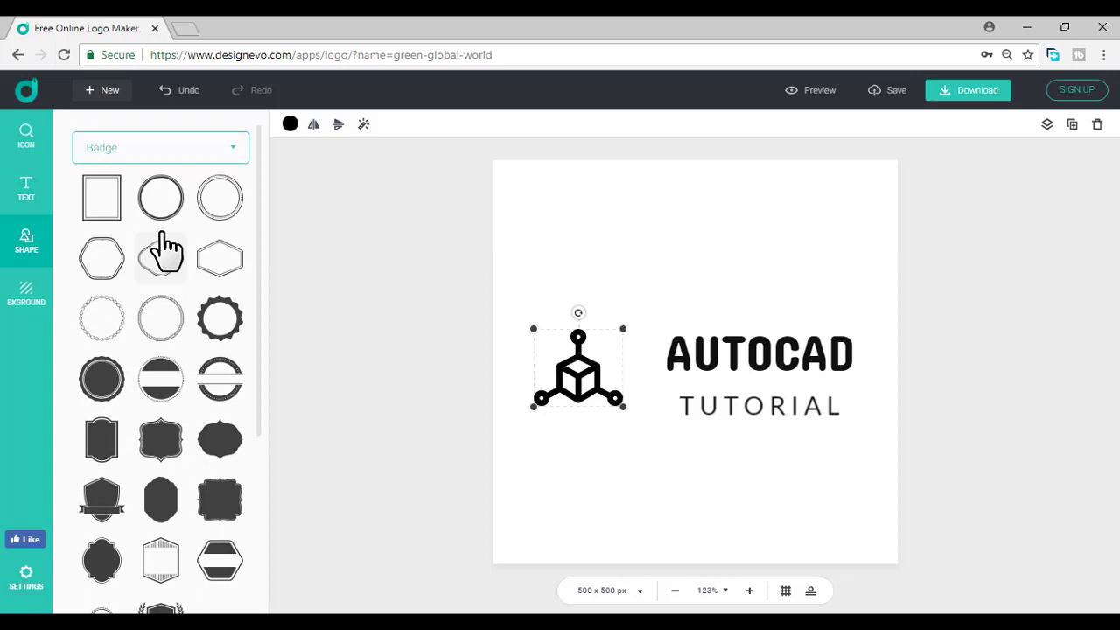
{"action": "scroll", "coordinate": [175, 288], "scroll_direction": "down", "scroll_amount": 5}
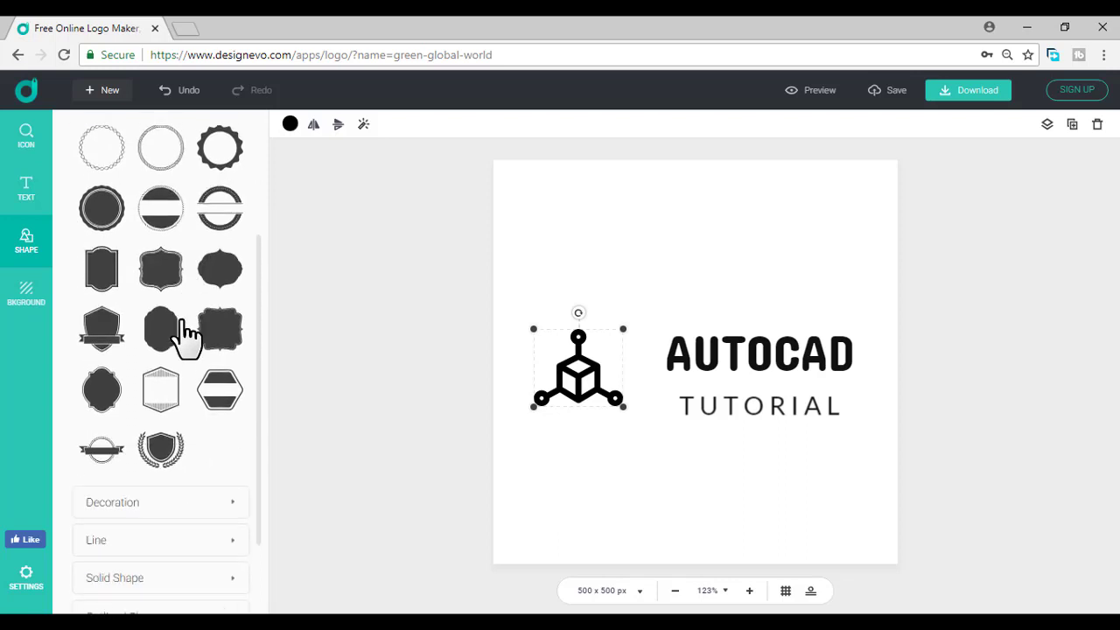
{"action": "left_click", "coordinate": [136, 393]}
{"action": "scroll", "coordinate": [148, 406], "scroll_direction": "down", "scroll_amount": 6}
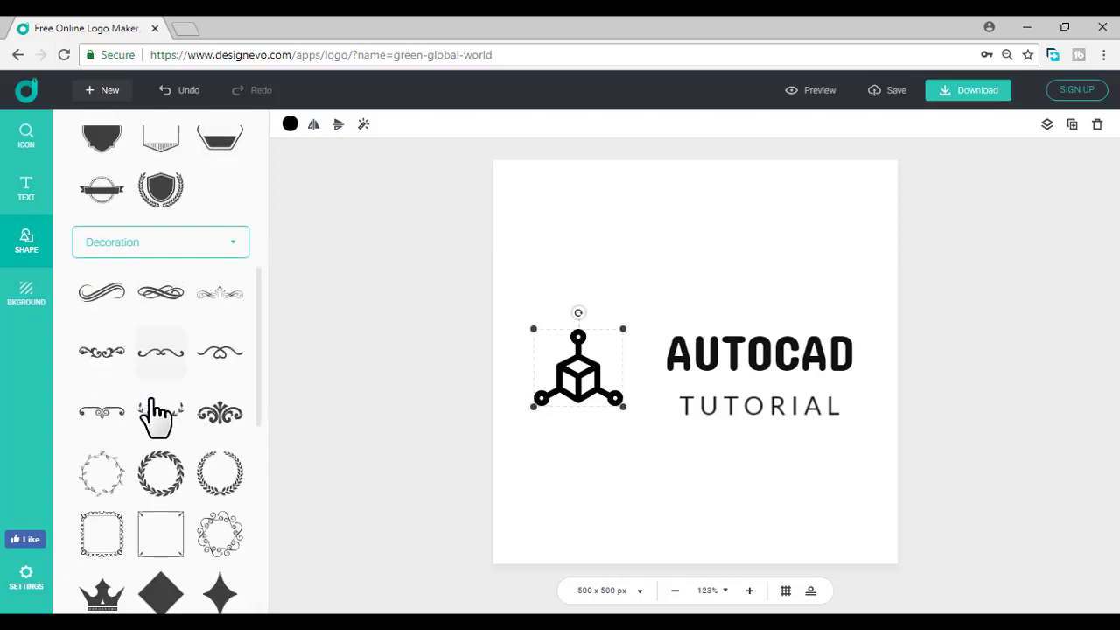
{"action": "scroll", "coordinate": [171, 359], "scroll_direction": "up", "scroll_amount": 2}
{"action": "left_click", "coordinate": [220, 210]}
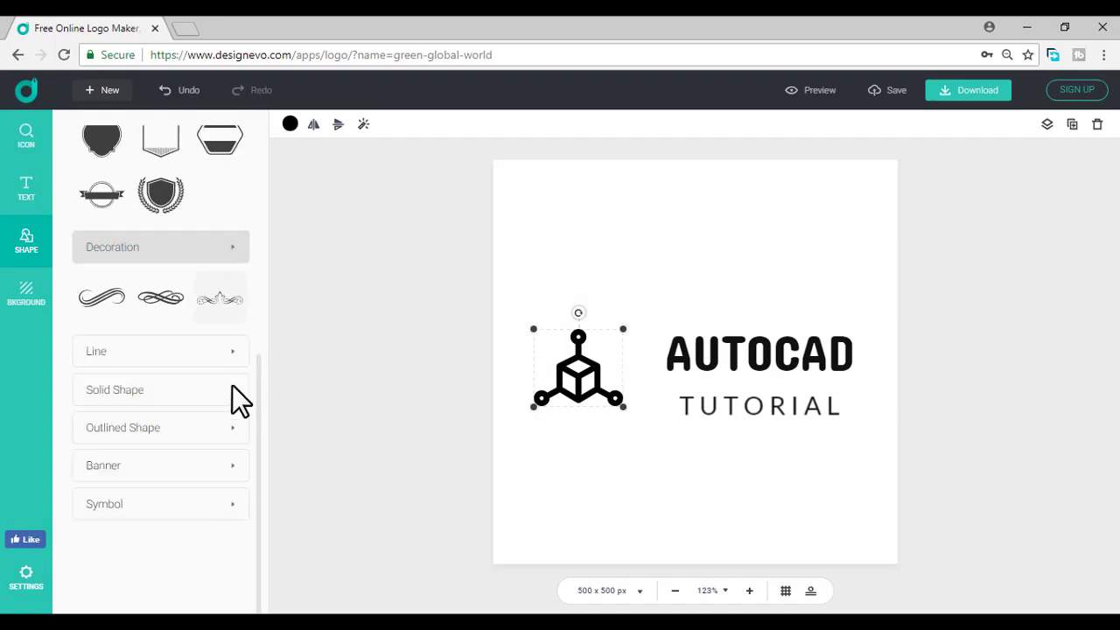
{"action": "left_click", "coordinate": [180, 475]}
{"action": "scroll", "coordinate": [201, 482], "scroll_direction": "down", "scroll_amount": 3}
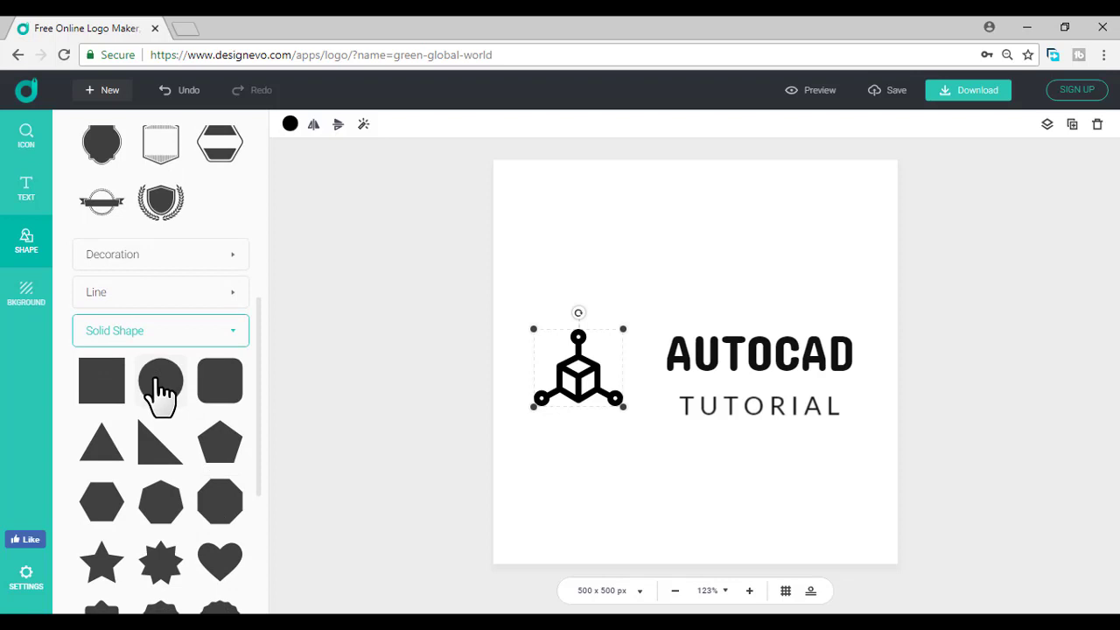
Swap the cube for a rounded square, colour it yellow and move it beside AUTOCAD.
{"action": "left_click", "coordinate": [219, 398]}
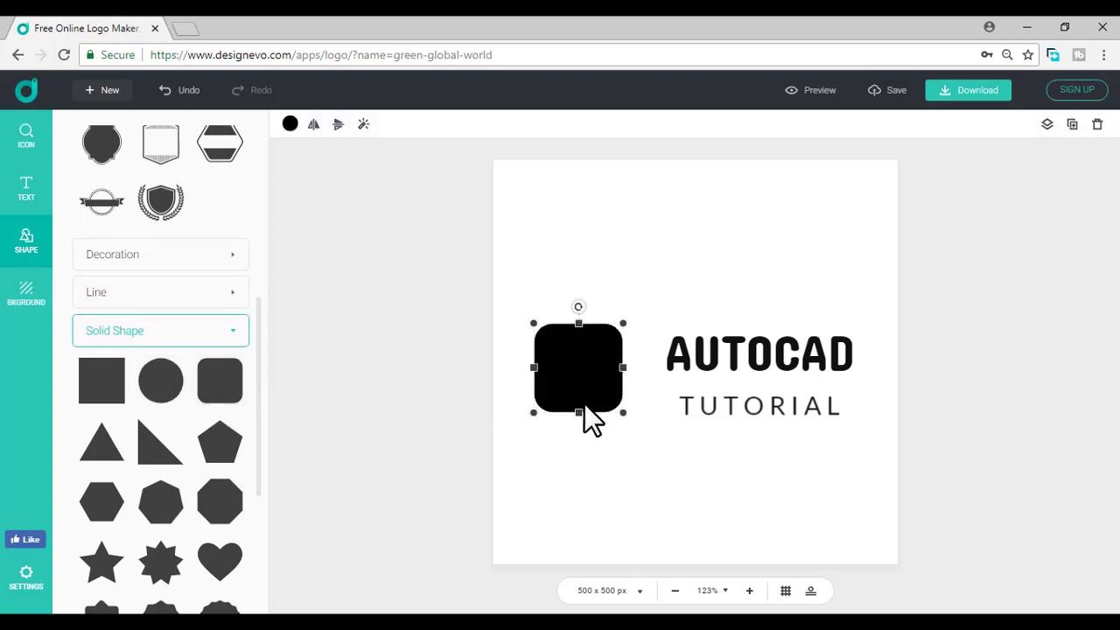
{"action": "left_click", "coordinate": [1049, 125]}
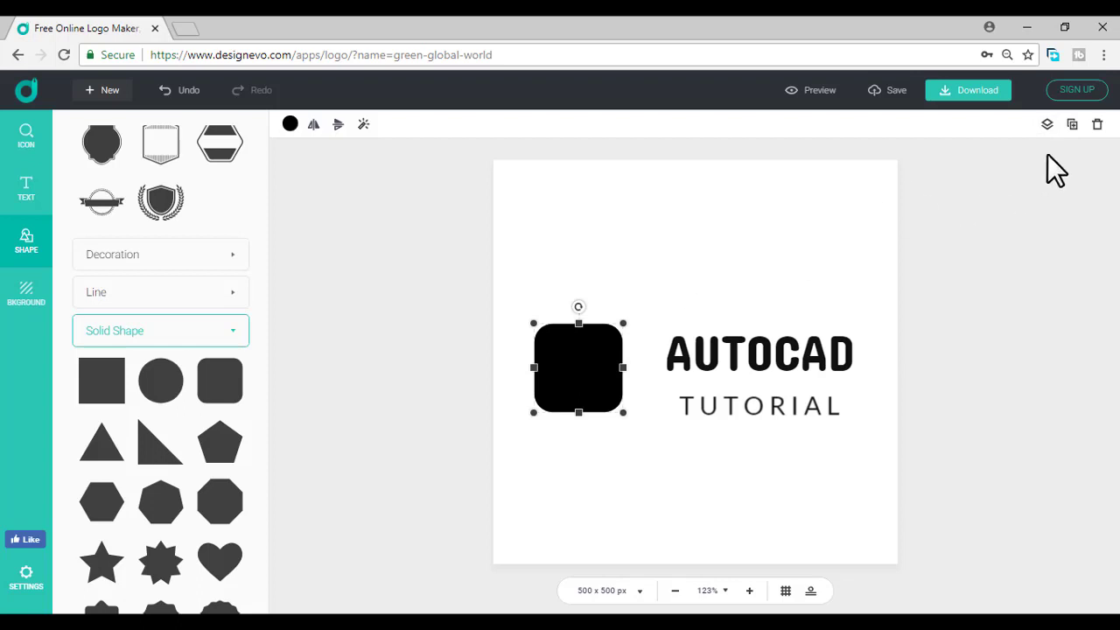
{"action": "mouse_move", "coordinate": [1046, 123]}
{"action": "mouse_move", "coordinate": [290, 127]}
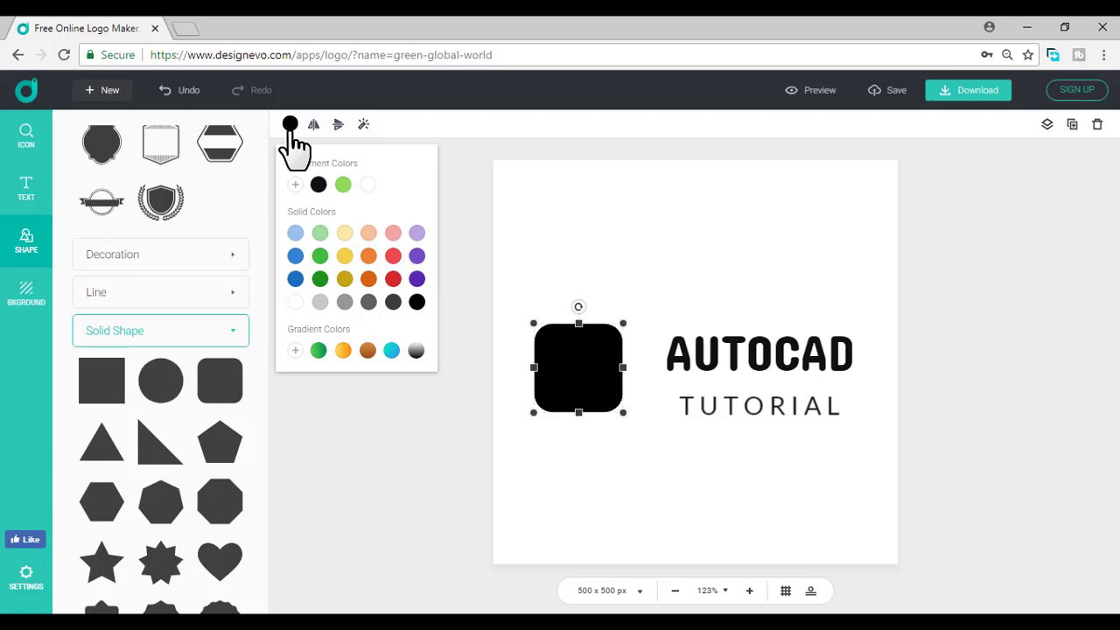
{"action": "left_click", "coordinate": [344, 255]}
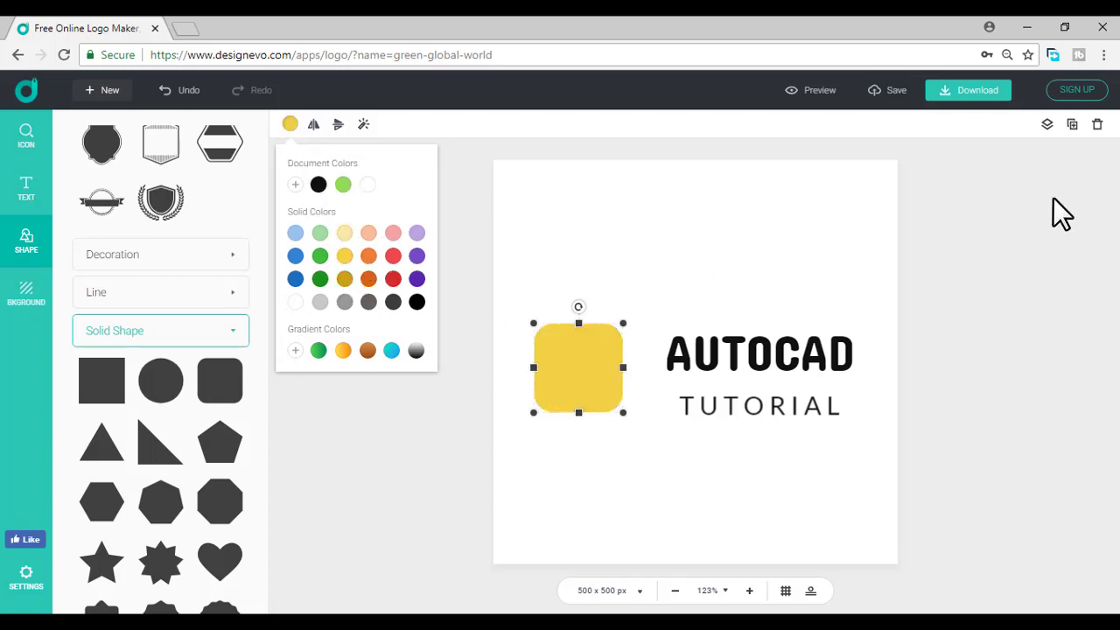
{"action": "left_click", "coordinate": [1047, 126]}
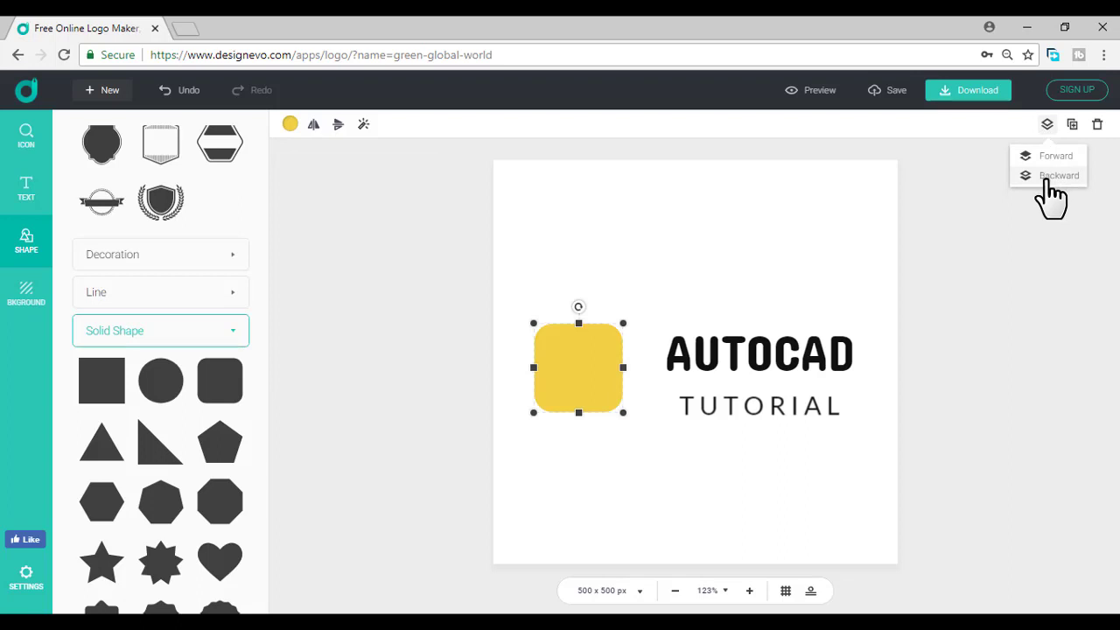
{"action": "left_click_drag", "start_coordinate": [588, 404], "coordinate": [569, 447]}
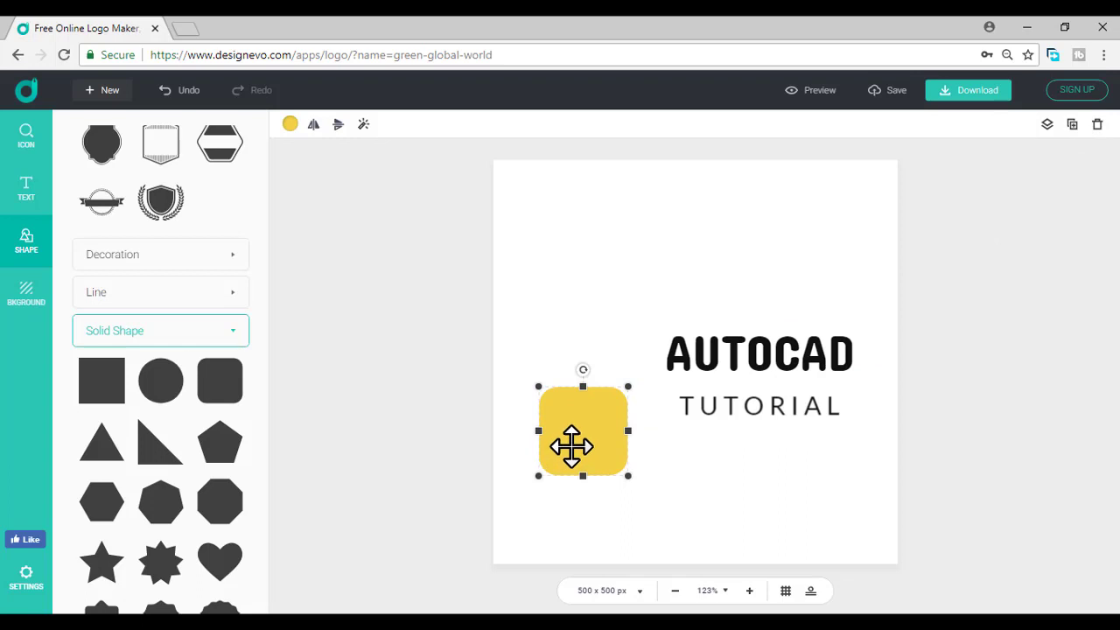
{"action": "left_click_drag", "start_coordinate": [571, 446], "coordinate": [558, 377]}
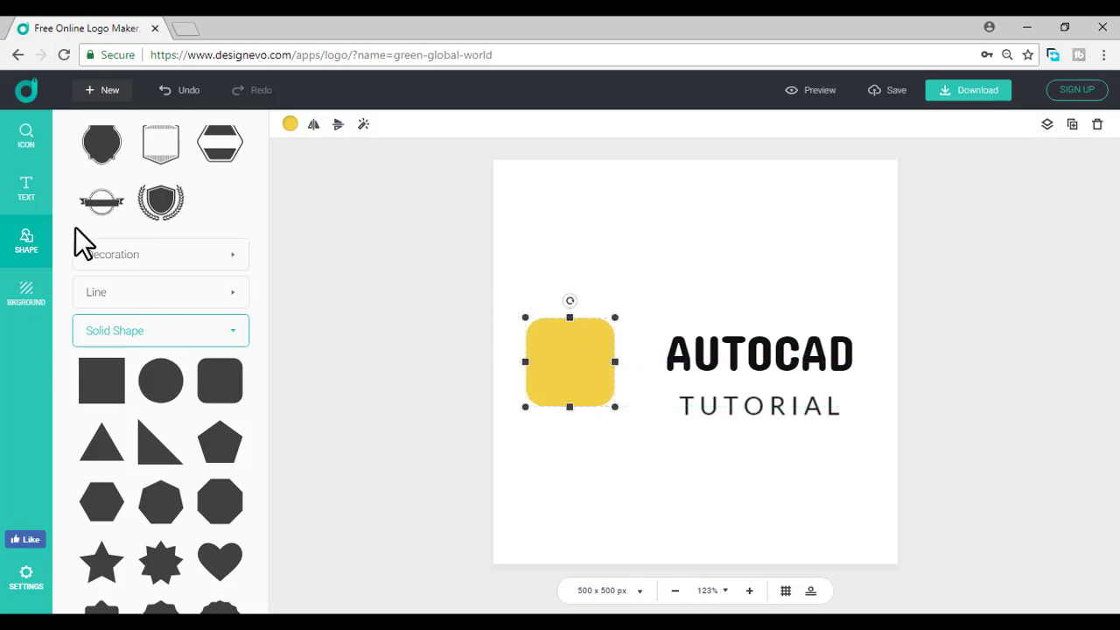
Drop the cube-network icon onto the yellow square and shrink it to fit.
{"action": "left_click", "coordinate": [36, 147]}
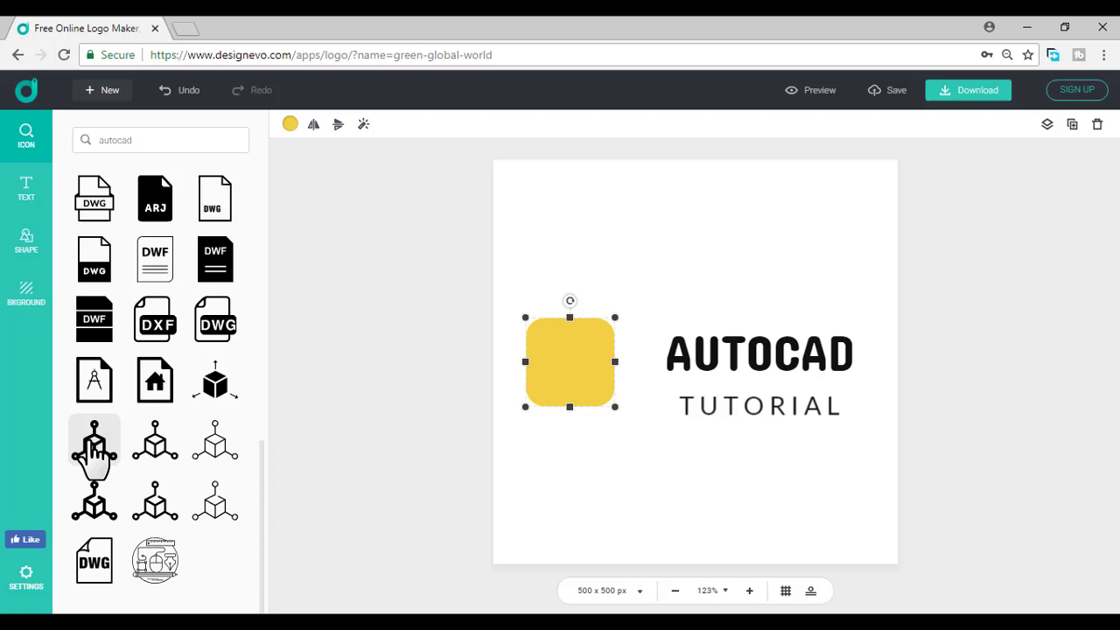
{"action": "left_click_drag", "start_coordinate": [94, 446], "coordinate": [564, 360]}
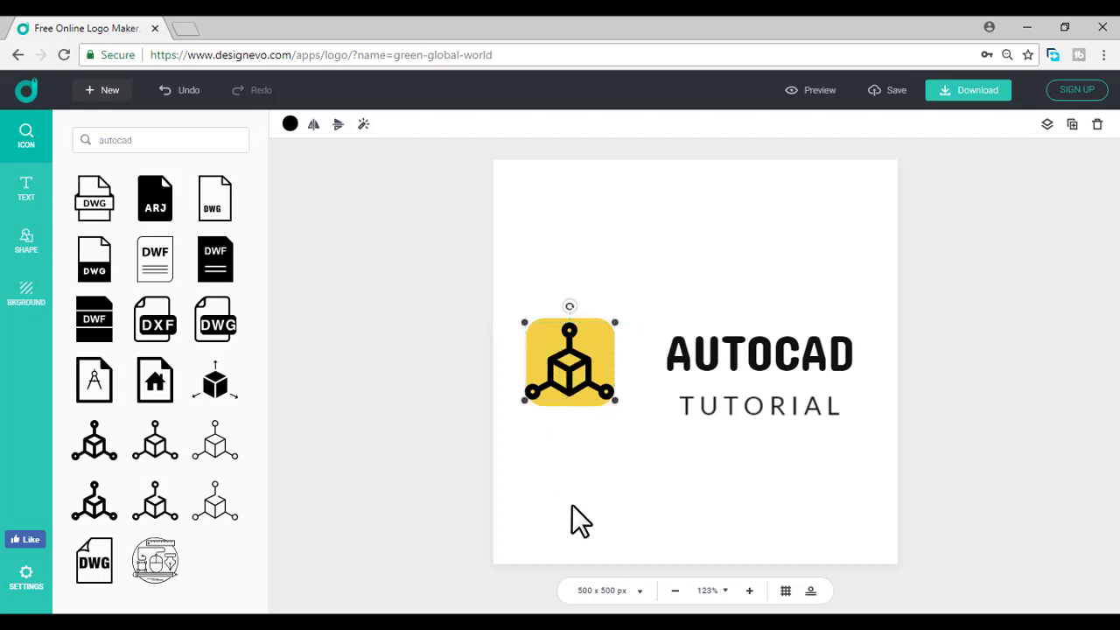
{"action": "left_click_drag", "start_coordinate": [615, 322], "coordinate": [536, 388]}
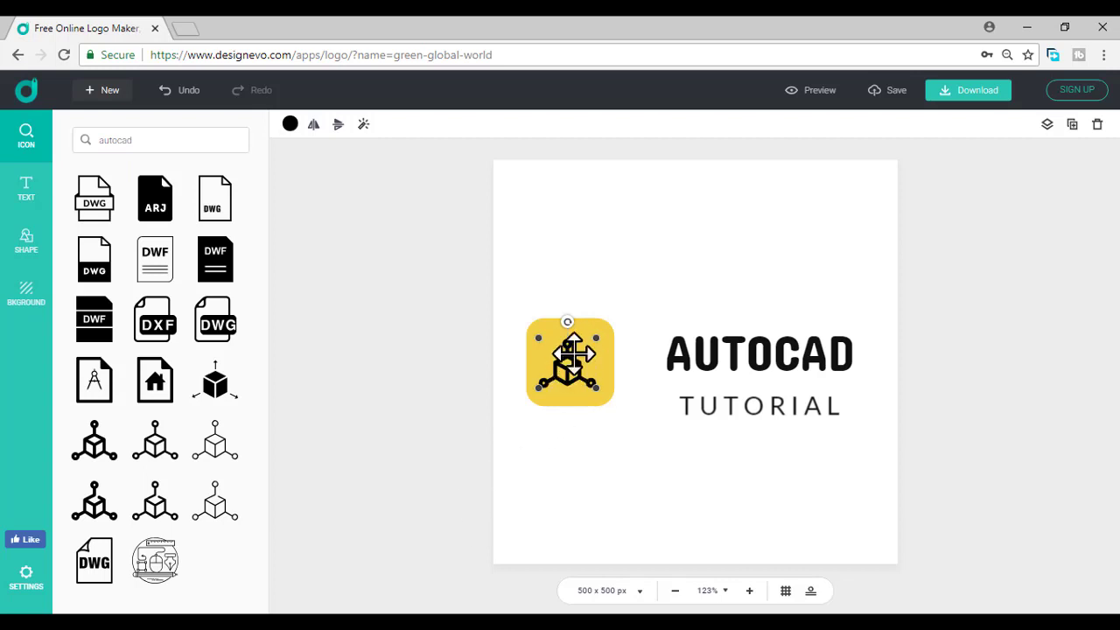
{"action": "left_click_drag", "start_coordinate": [541, 362], "coordinate": [570, 260]}
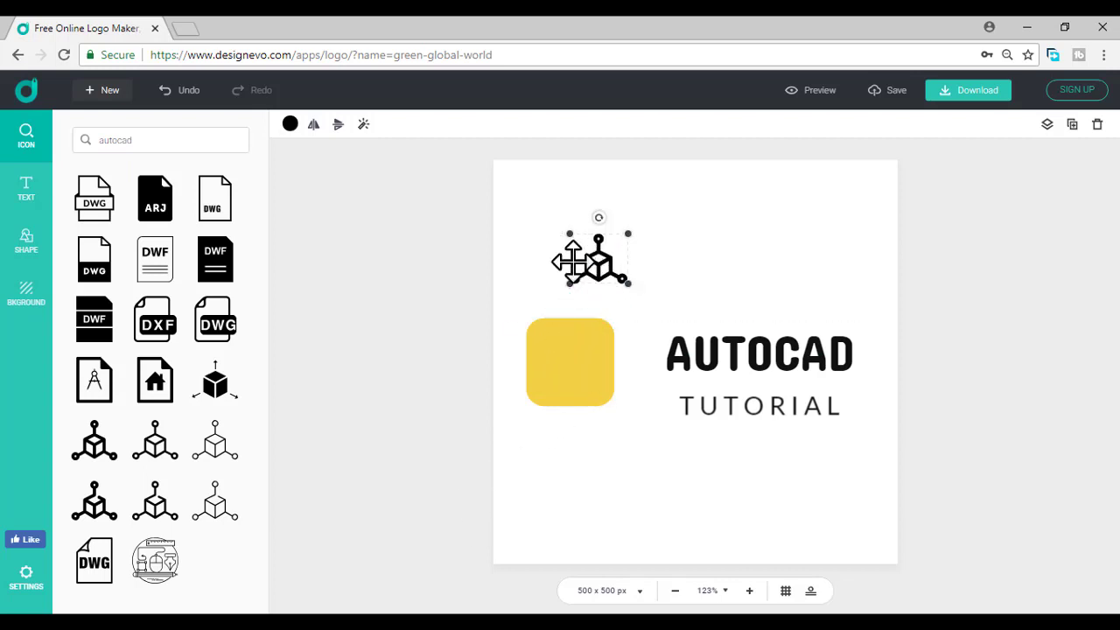
Try the DWF file and home-document icons, then undo and delete them.
{"action": "left_click", "coordinate": [163, 278]}
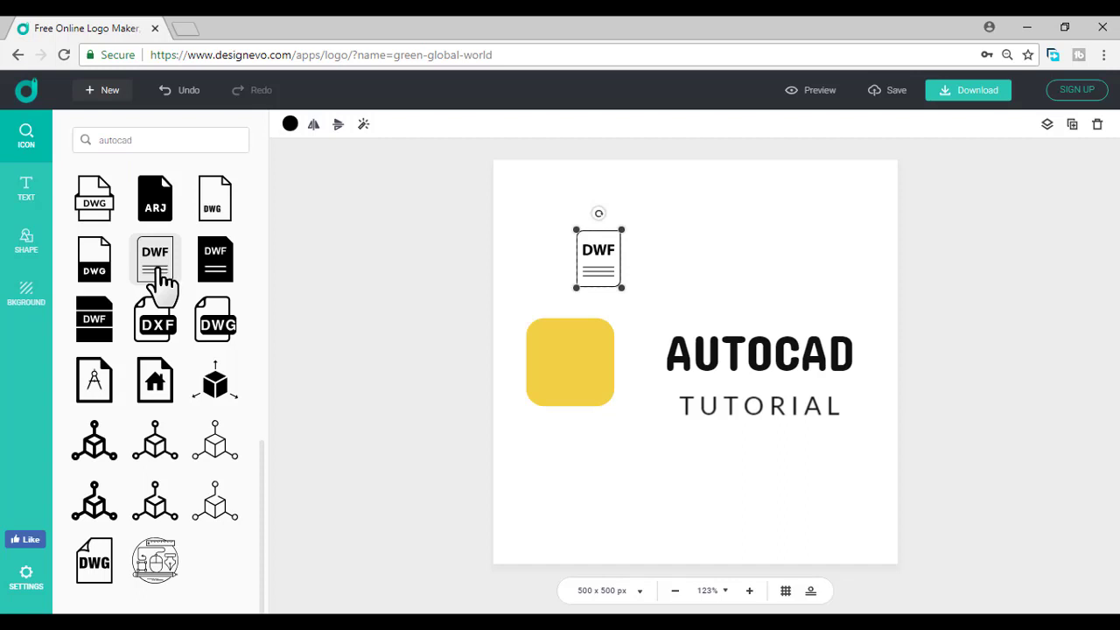
{"action": "key", "text": "ctrl+z"}
{"action": "left_click", "coordinate": [533, 229]}
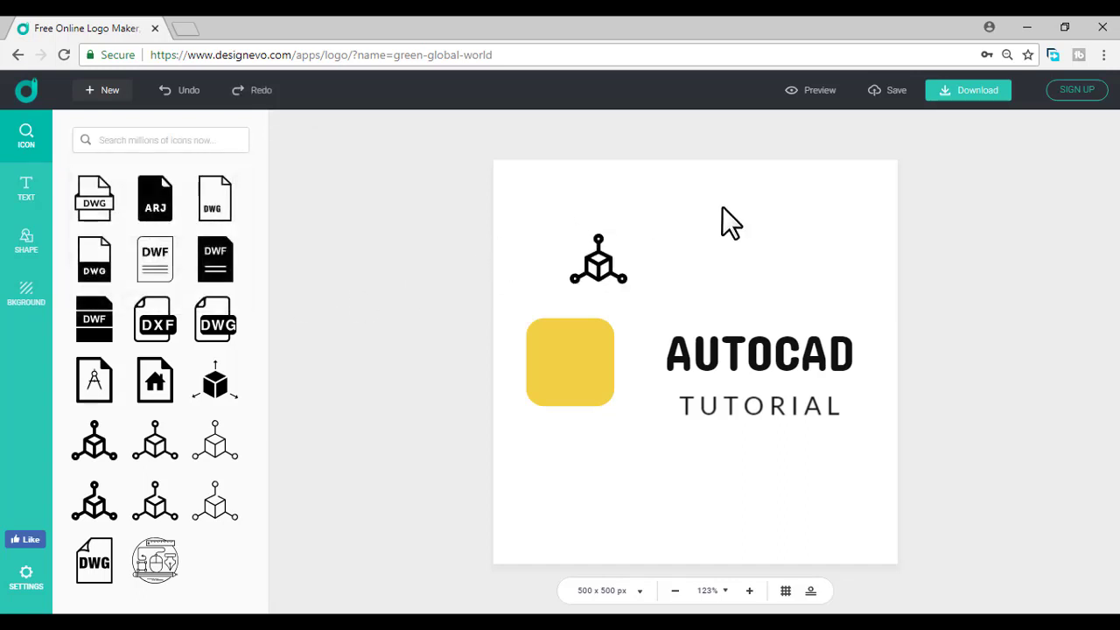
{"action": "left_click", "coordinate": [147, 385]}
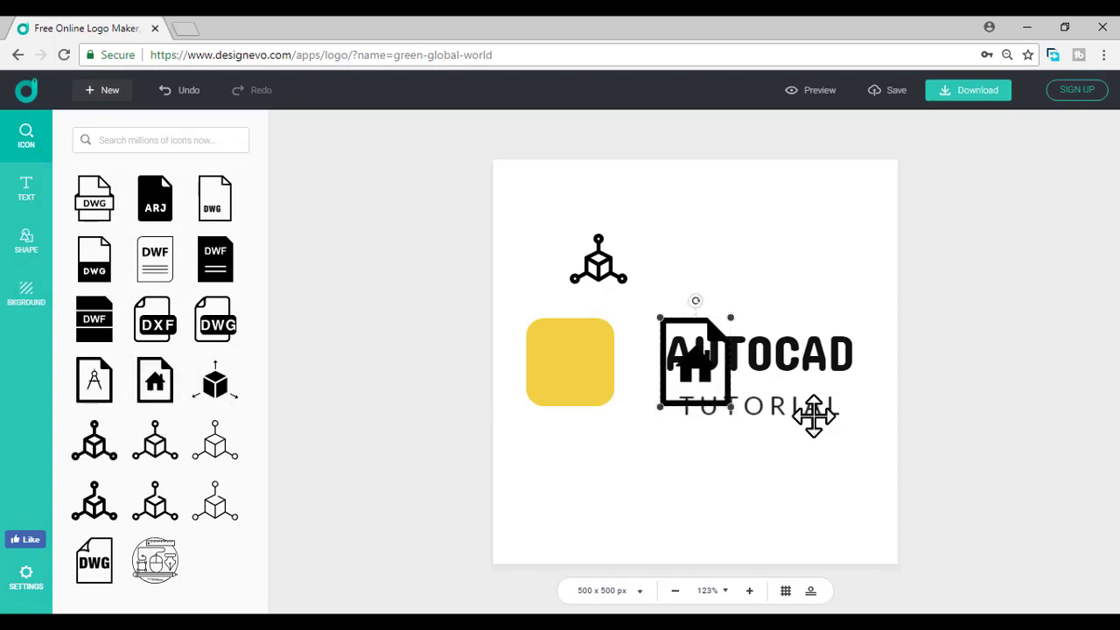
{"action": "left_click_drag", "start_coordinate": [694, 369], "coordinate": [604, 460]}
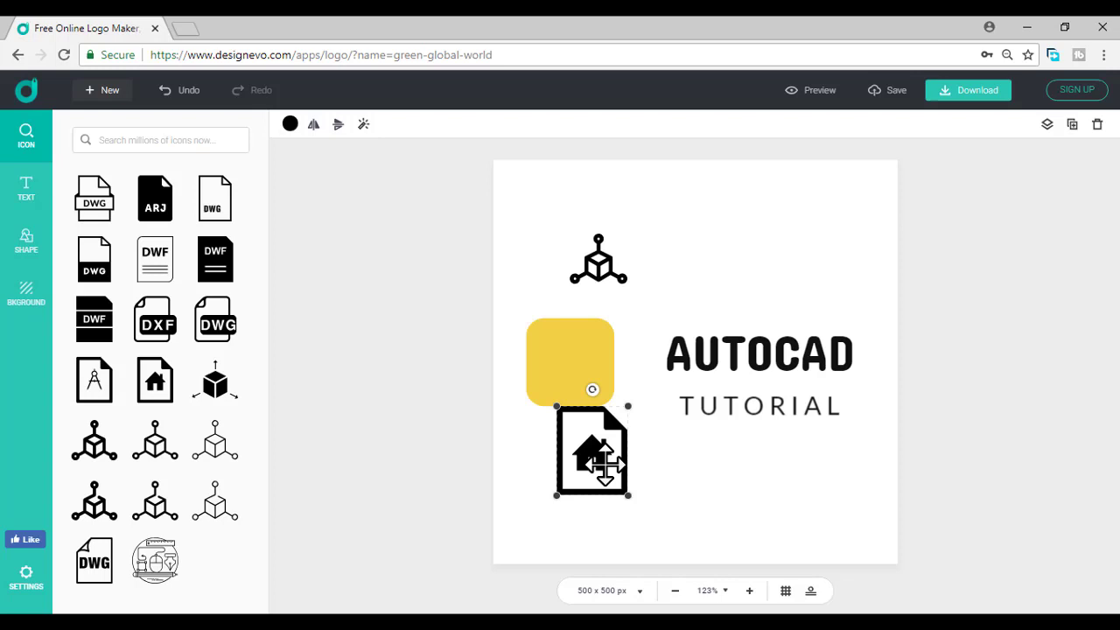
{"action": "key", "text": "Delete"}
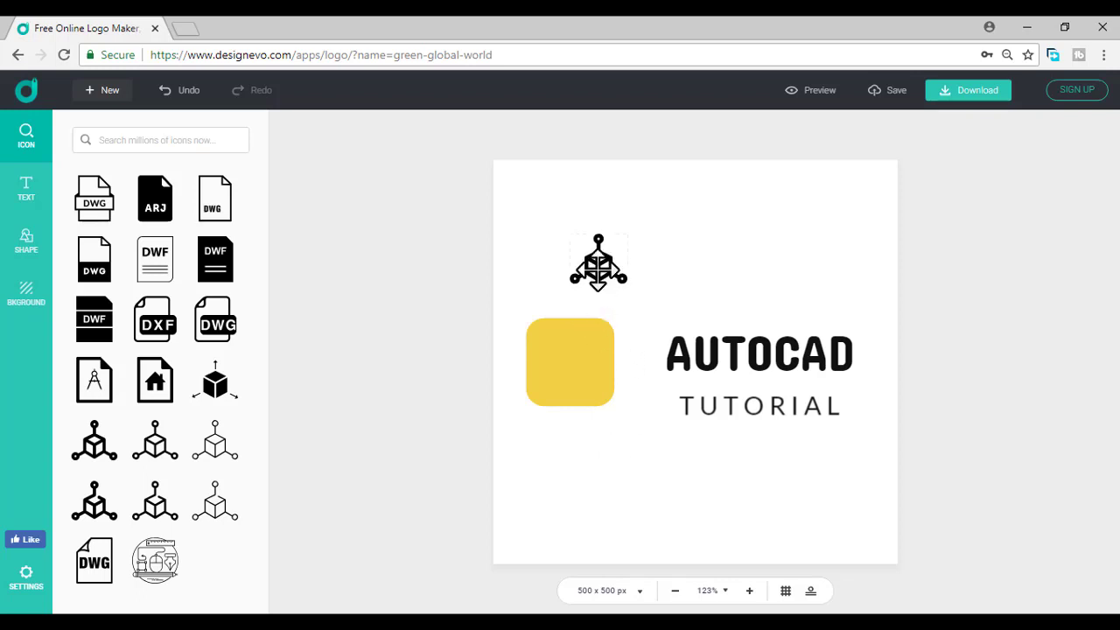
Centre the cube icon inside the yellow square and marquee-select the square.
{"action": "left_click_drag", "start_coordinate": [599, 262], "coordinate": [569, 362]}
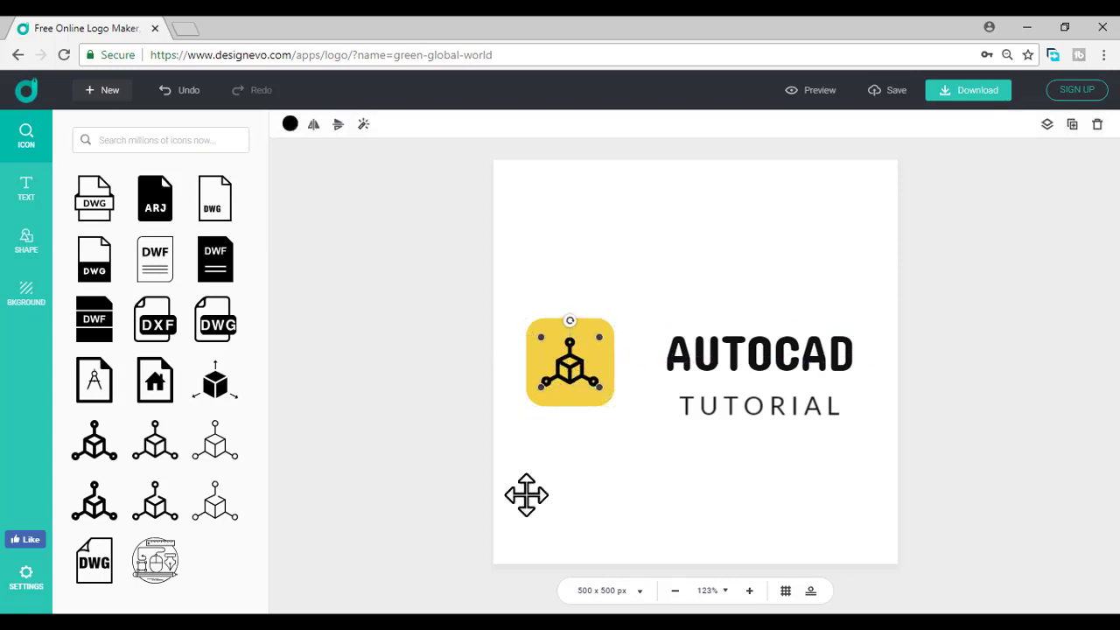
{"action": "left_click", "coordinate": [566, 473]}
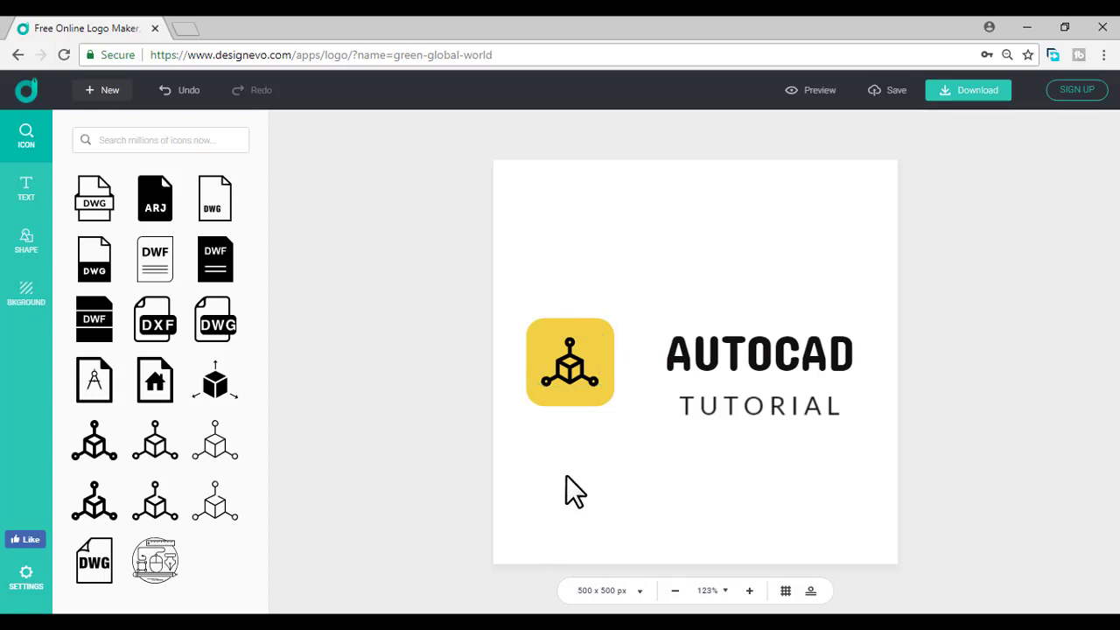
{"action": "left_click_drag", "start_coordinate": [512, 452], "coordinate": [625, 338]}
Select the yellow square and try a green gradient fill in several shades.
{"action": "left_click", "coordinate": [555, 322]}
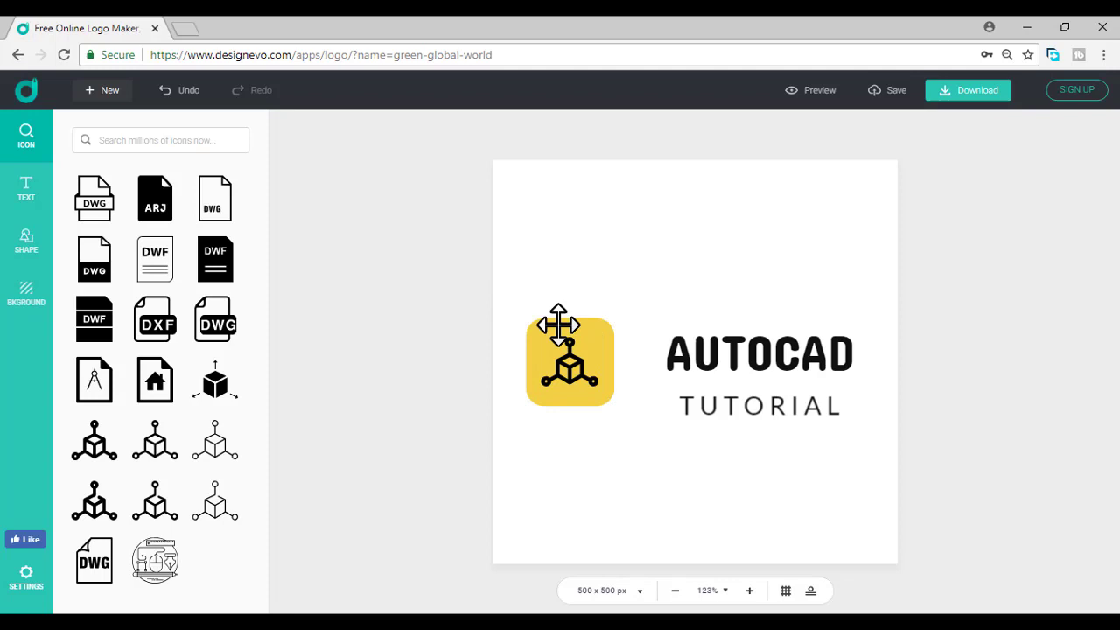
{"action": "left_click", "coordinate": [289, 123]}
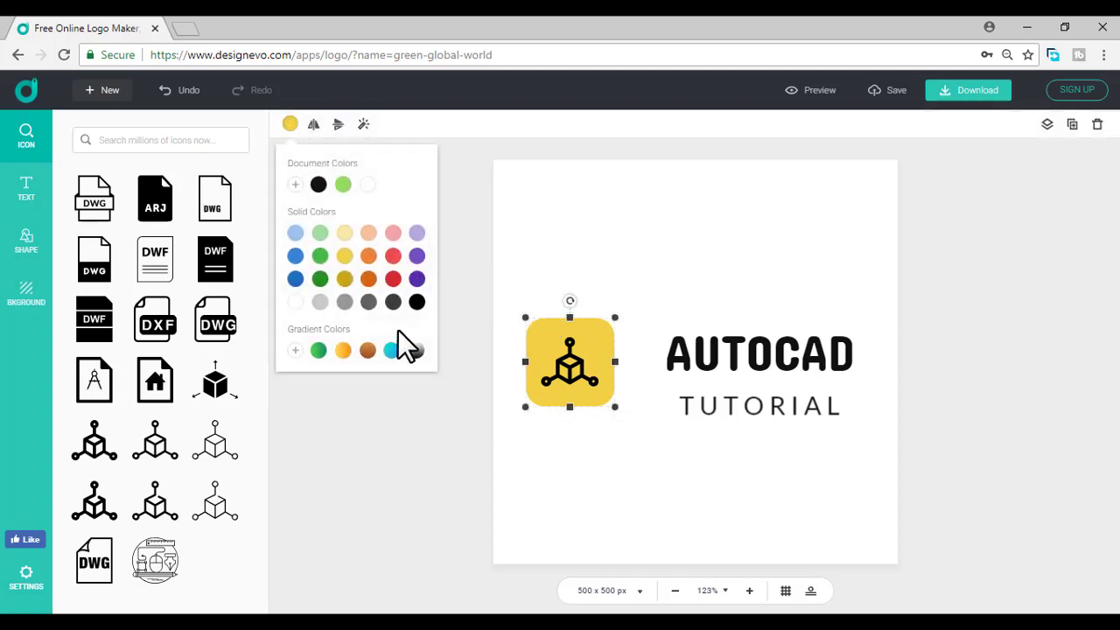
{"action": "left_click", "coordinate": [318, 350]}
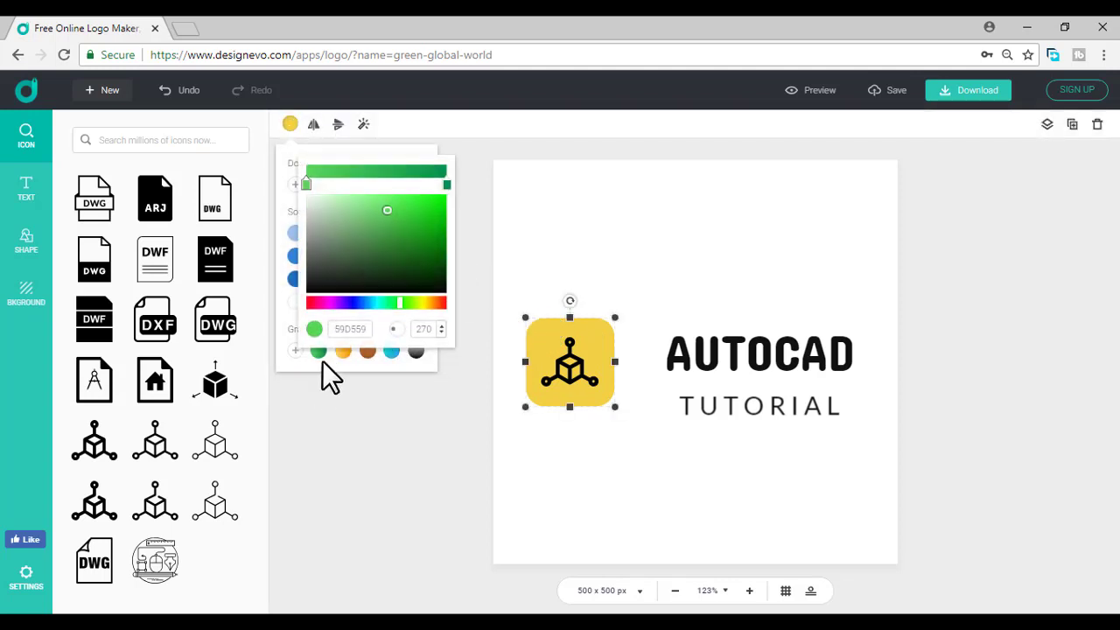
{"action": "left_click", "coordinate": [354, 205]}
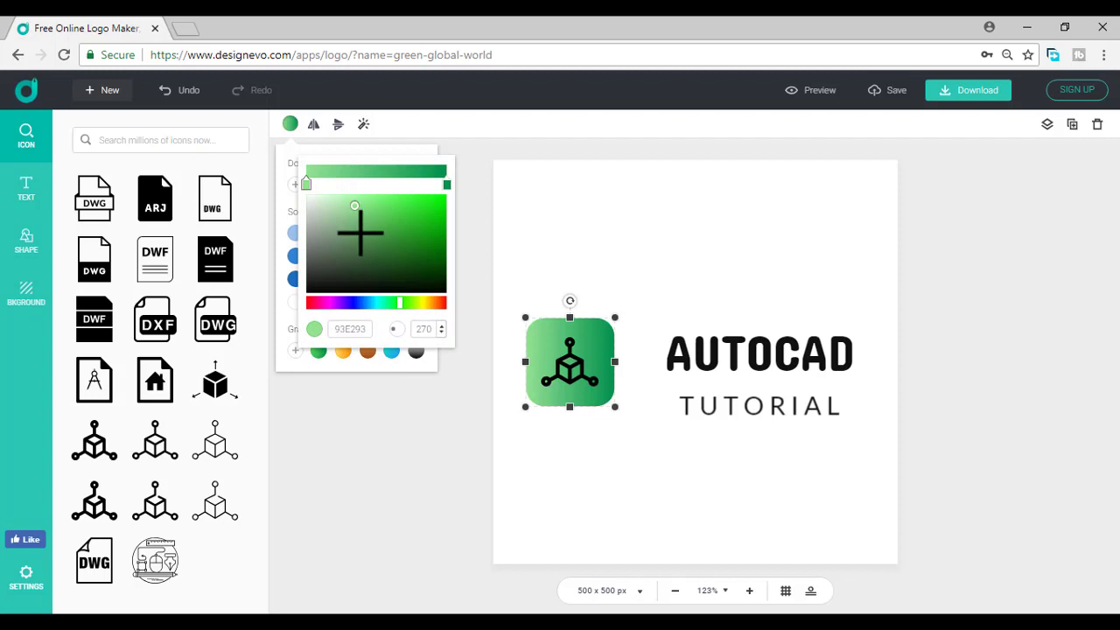
{"action": "left_click", "coordinate": [369, 248]}
{"action": "left_click", "coordinate": [372, 216]}
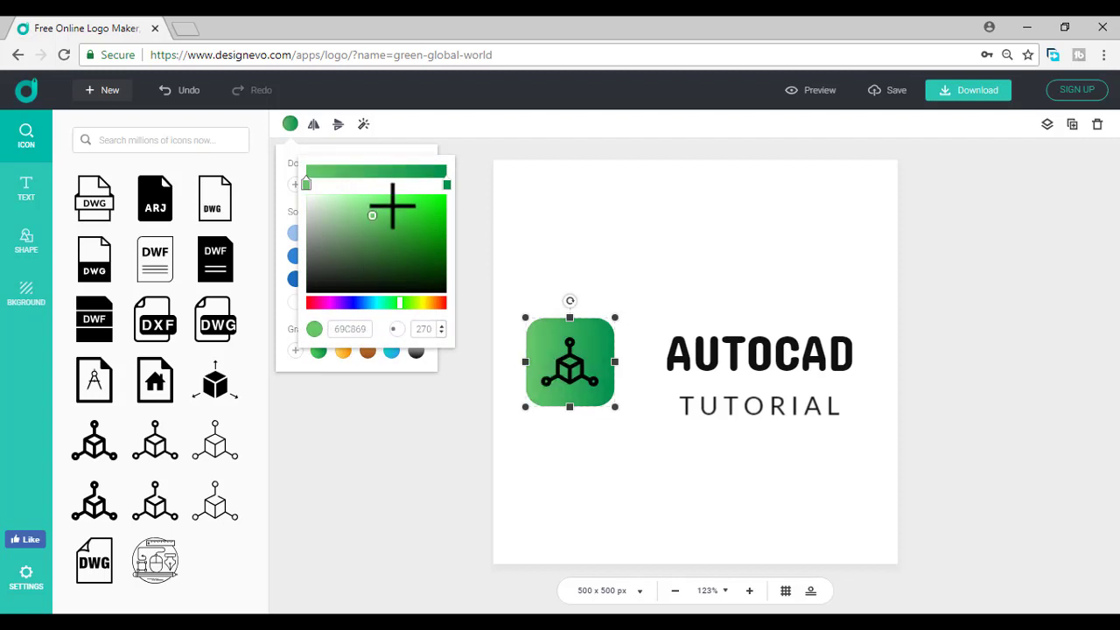
Shift the gradient colour through cyan and strong blue to a pale grey-blue.
{"action": "left_click", "coordinate": [372, 303]}
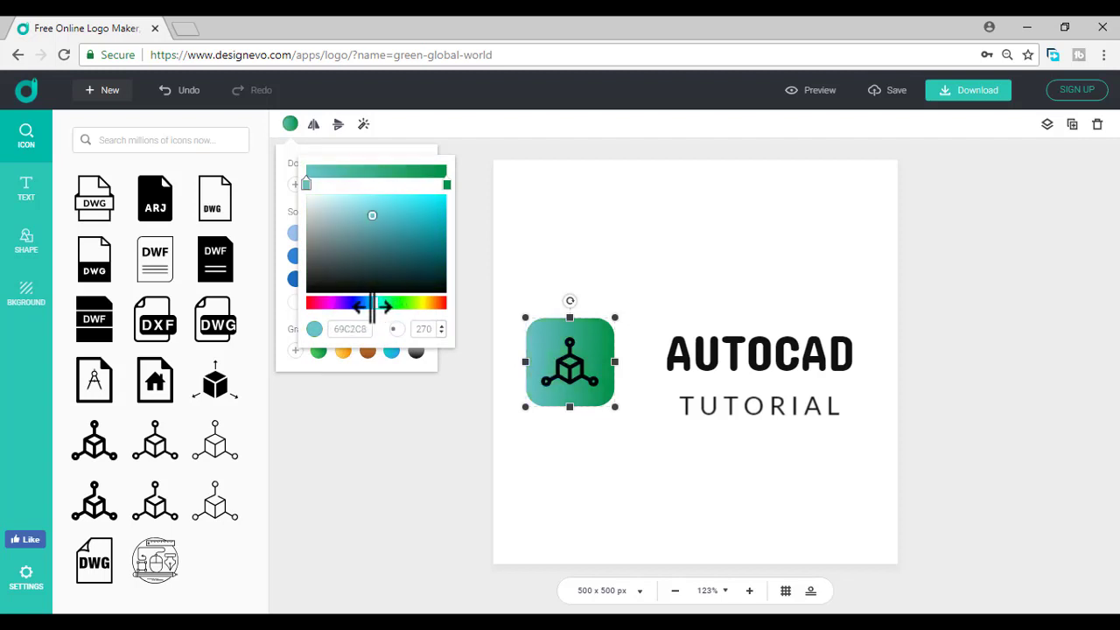
{"action": "left_click_drag", "start_coordinate": [372, 304], "coordinate": [372, 307]}
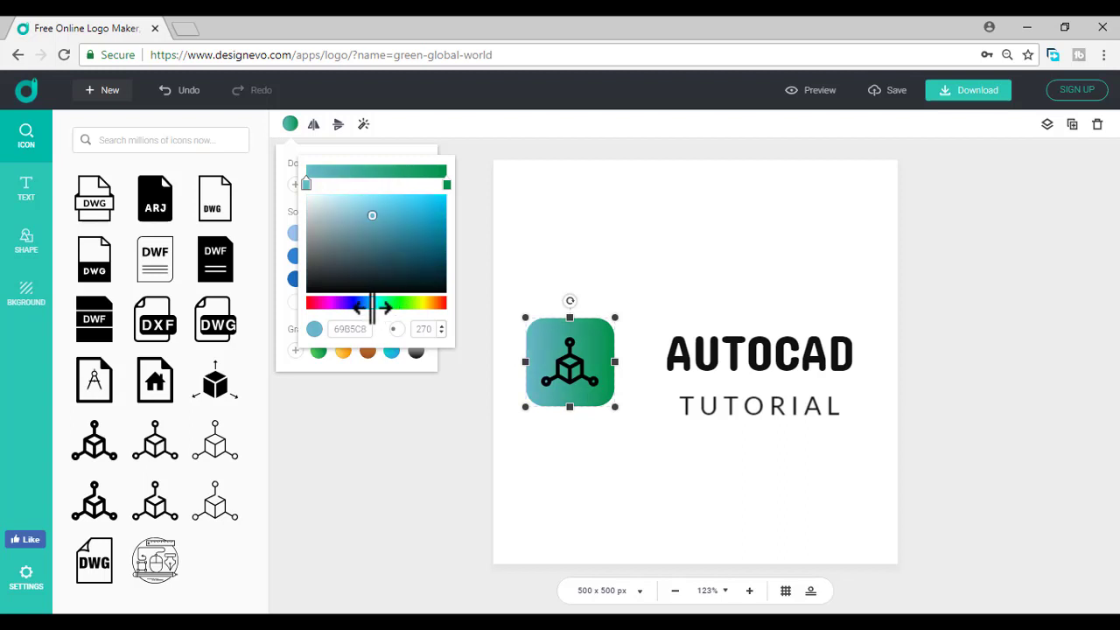
{"action": "left_click", "coordinate": [375, 232]}
{"action": "left_click", "coordinate": [354, 199]}
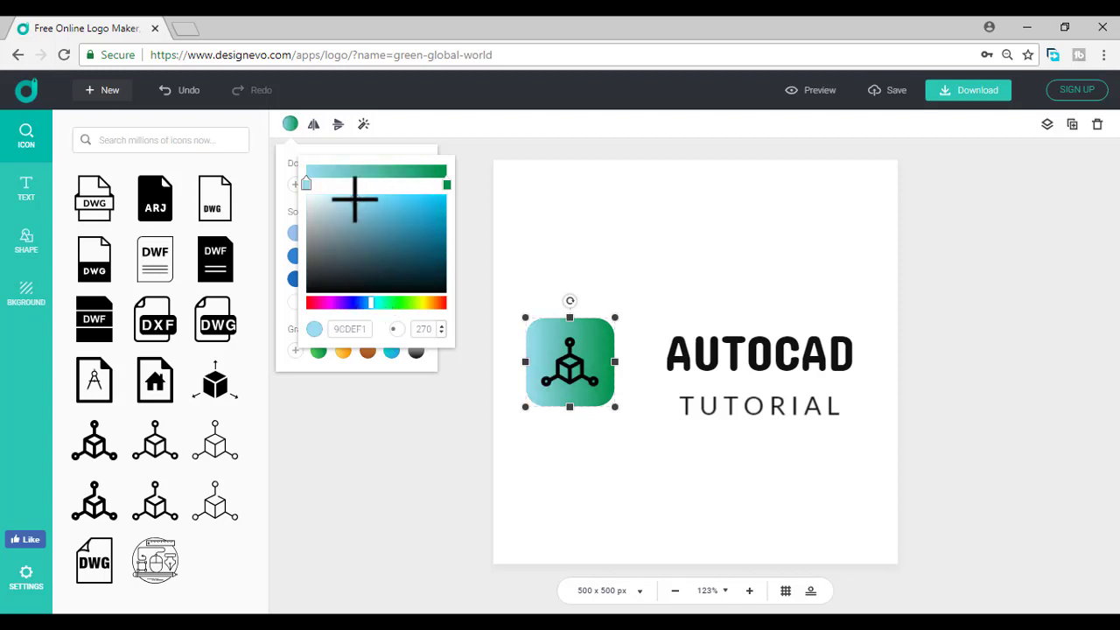
{"action": "left_click_drag", "start_coordinate": [402, 208], "coordinate": [428, 216]}
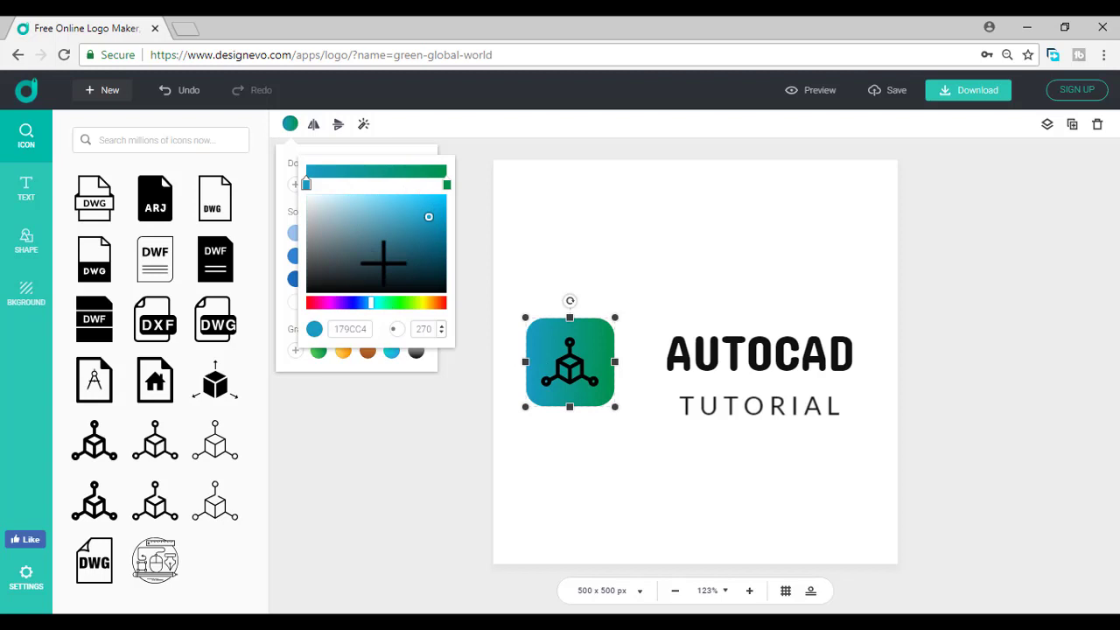
{"action": "left_click", "coordinate": [320, 205]}
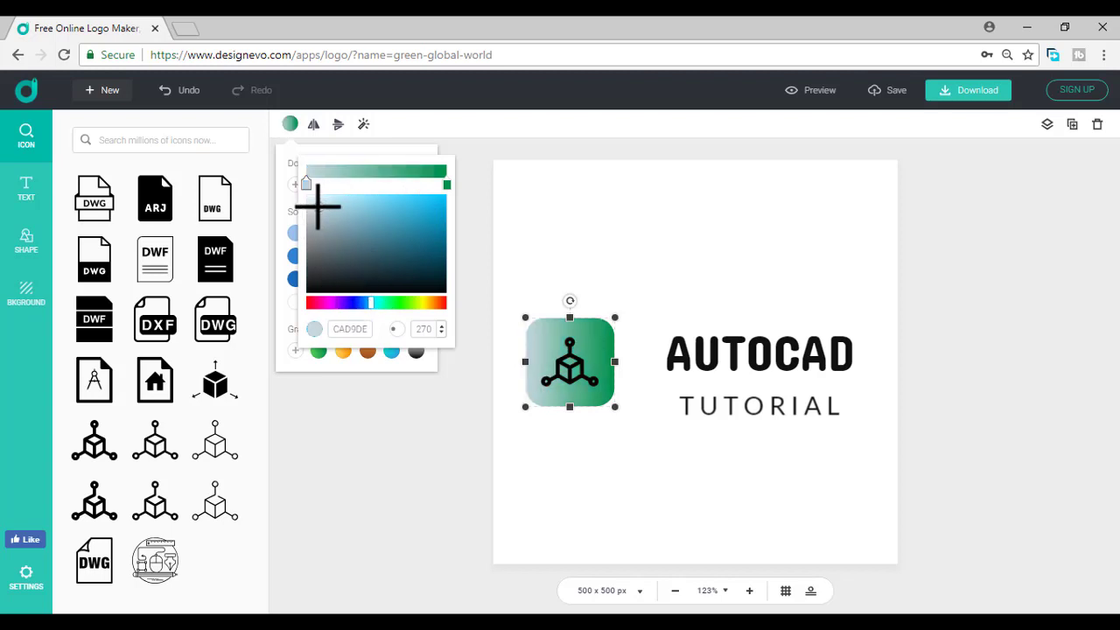
Replace the gradient with a solid light-green fill and reselect the icon group.
{"action": "left_click", "coordinate": [339, 375]}
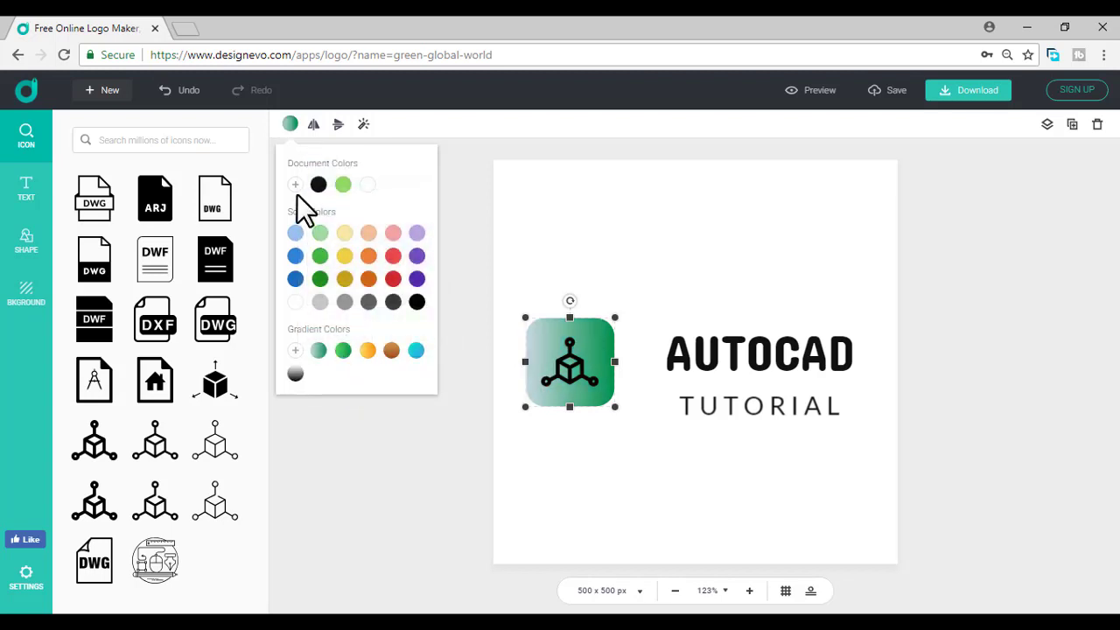
{"action": "left_click", "coordinate": [323, 234]}
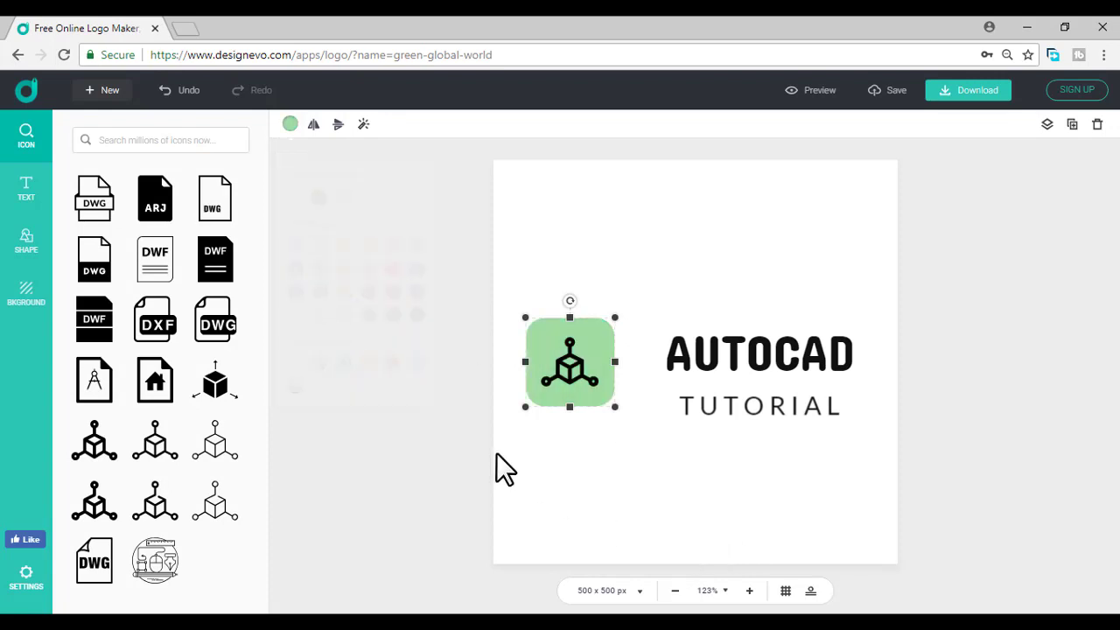
{"action": "left_click_drag", "start_coordinate": [490, 446], "coordinate": [628, 339]}
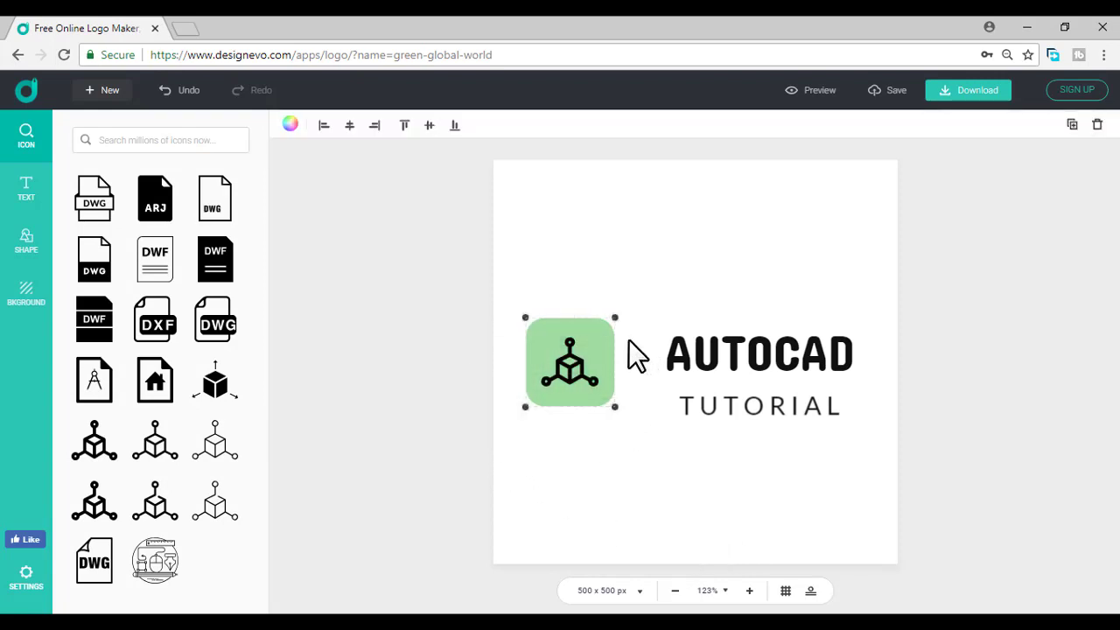
{"action": "left_click", "coordinate": [603, 425]}
{"action": "left_click_drag", "start_coordinate": [497, 328], "coordinate": [634, 400]}
Colour the cube symbol red after trying darker red and light pink.
{"action": "left_click", "coordinate": [627, 407]}
{"action": "left_click", "coordinate": [577, 361]}
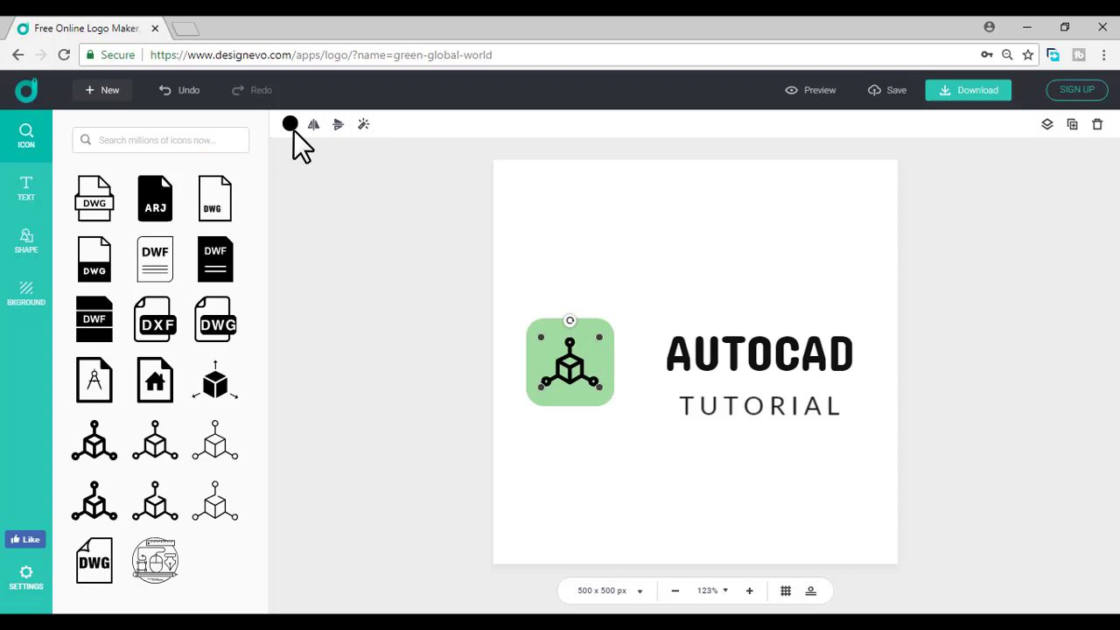
{"action": "left_click", "coordinate": [290, 123]}
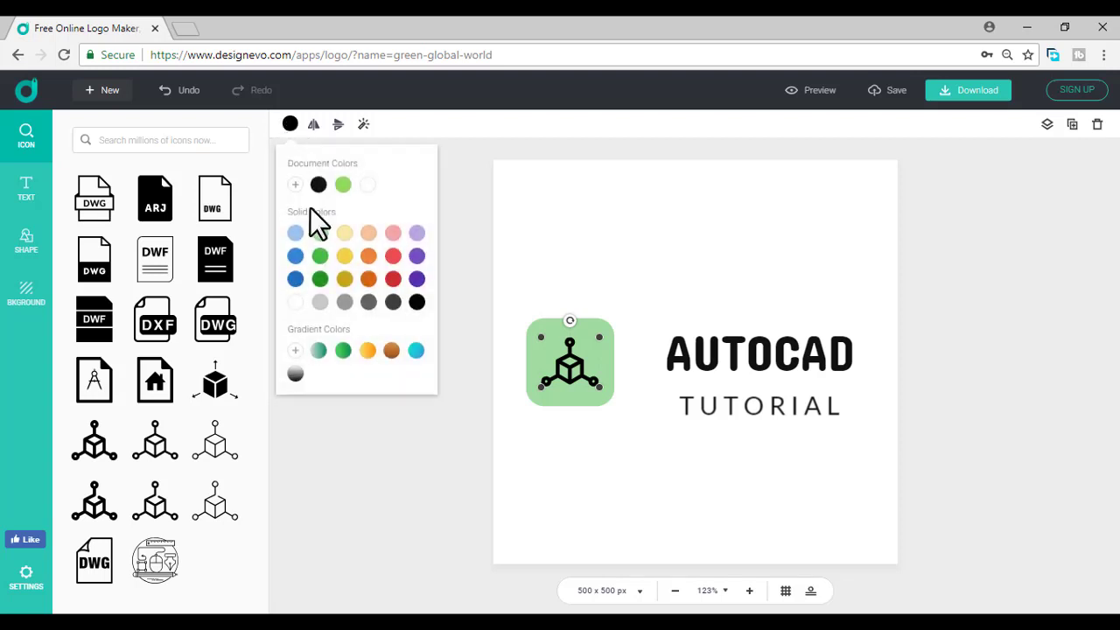
{"action": "left_click", "coordinate": [393, 256]}
{"action": "left_click", "coordinate": [393, 278]}
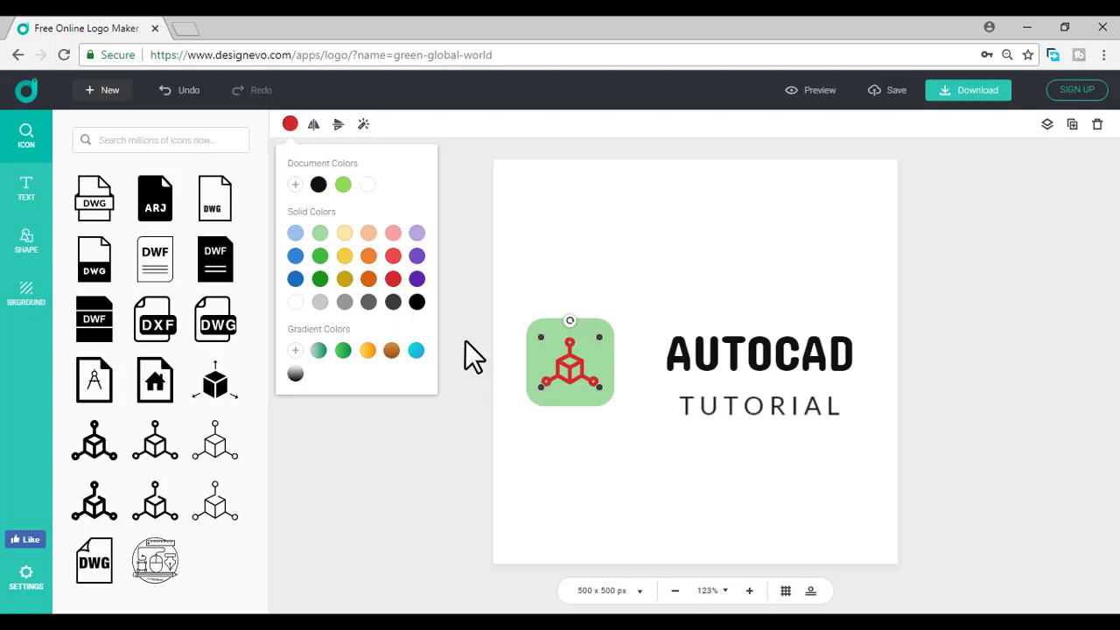
{"action": "left_click", "coordinate": [393, 257]}
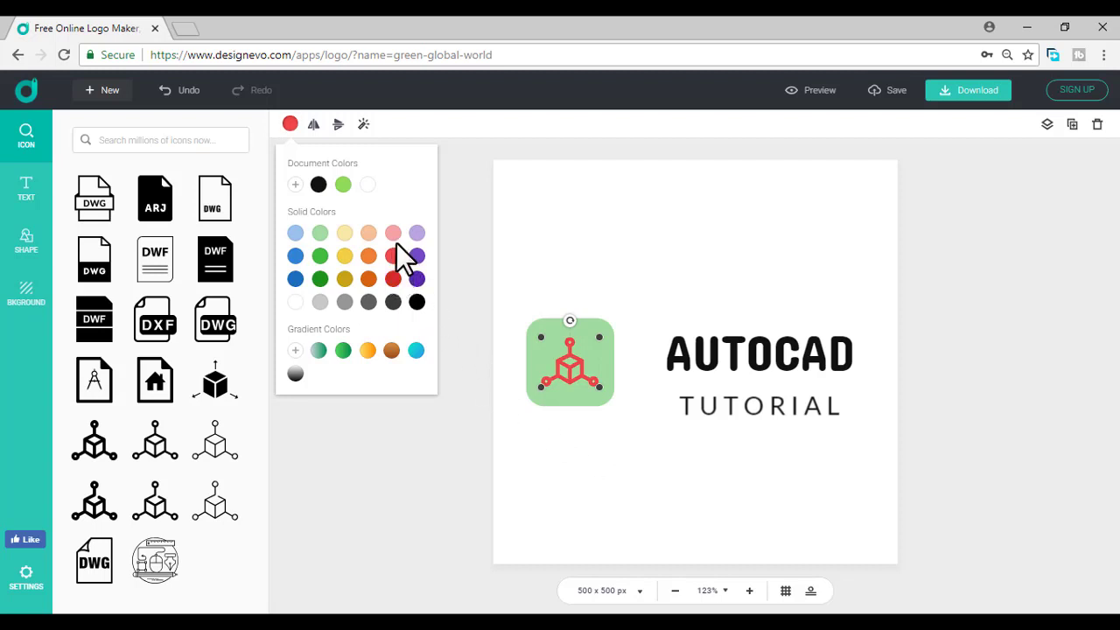
{"action": "left_click", "coordinate": [394, 234]}
{"action": "left_click", "coordinate": [392, 276]}
{"action": "left_click", "coordinate": [594, 474]}
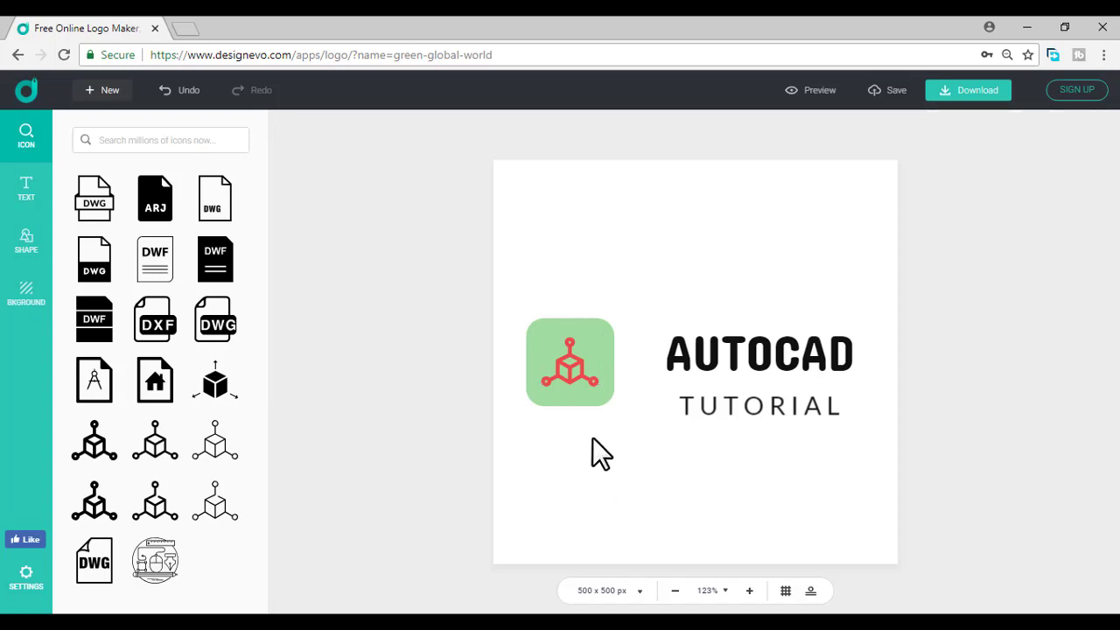
Nudge the icon right and down and move the AUTOCAD text left beside it.
{"action": "left_click", "coordinate": [643, 311]}
{"action": "left_click_drag", "start_coordinate": [600, 374], "coordinate": [608, 382]}
{"action": "left_click", "coordinate": [742, 370]}
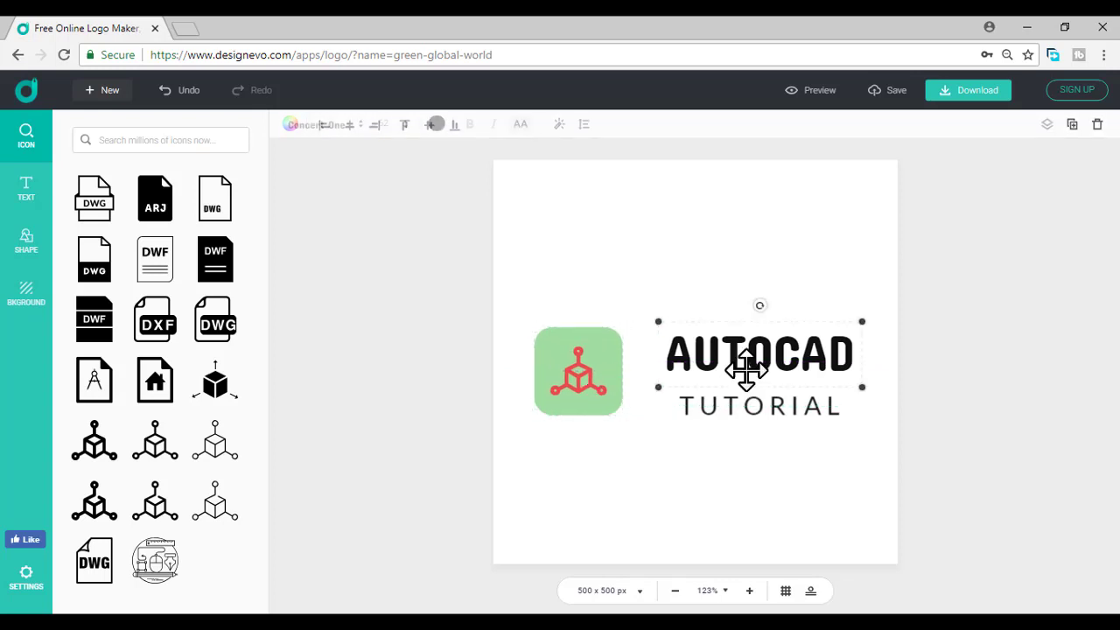
{"action": "left_click_drag", "start_coordinate": [757, 380], "coordinate": [732, 407]}
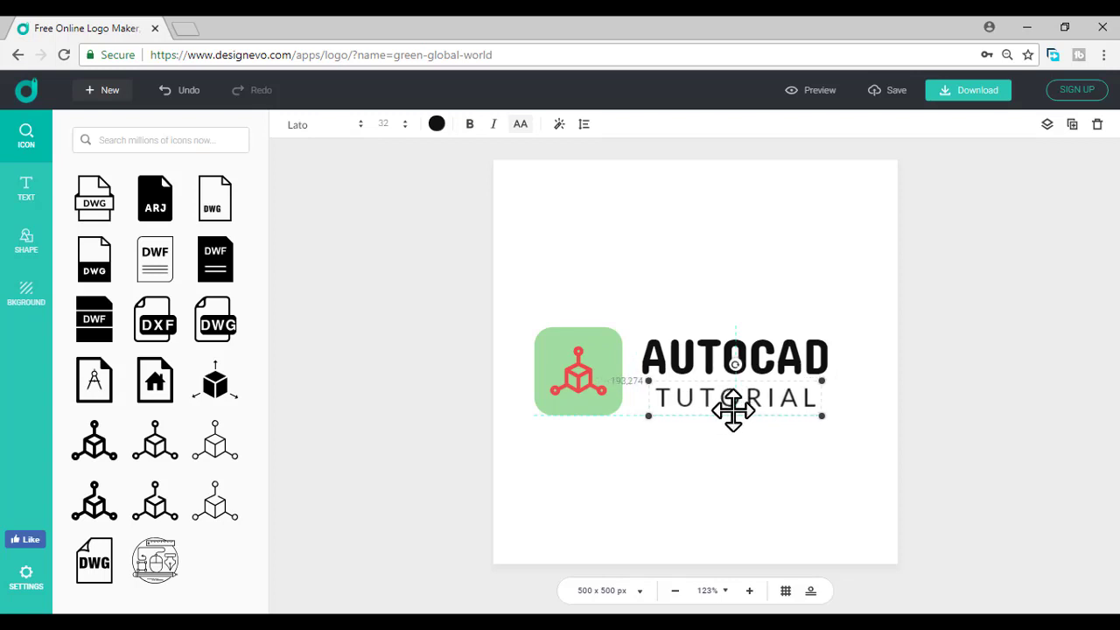
{"action": "left_click", "coordinate": [717, 356]}
{"action": "left_click", "coordinate": [576, 473]}
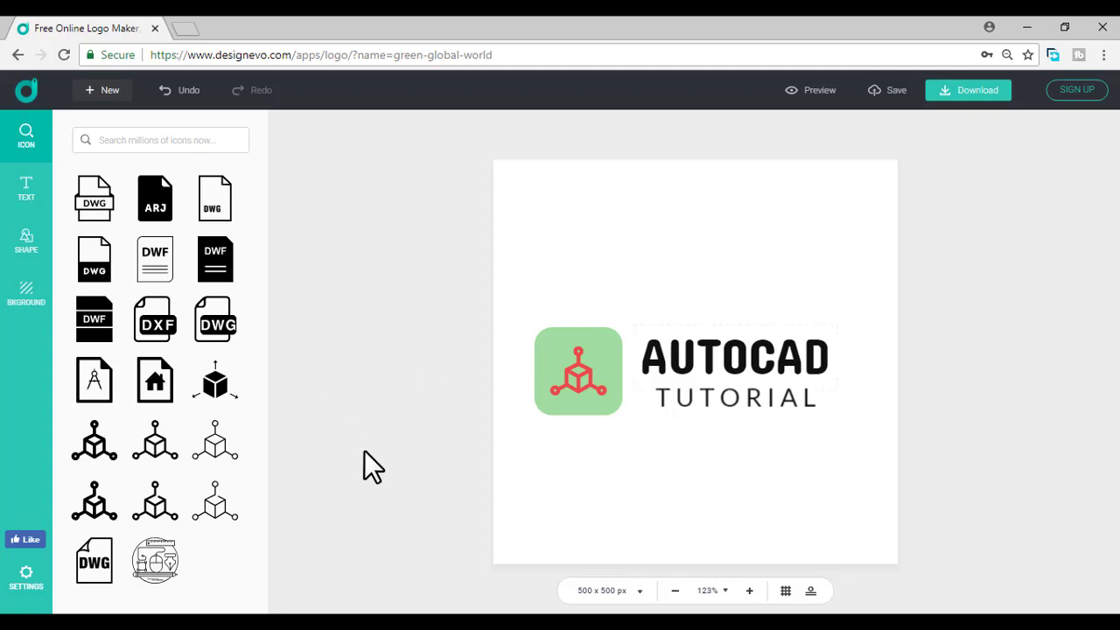
Try orange gradient, green, blue and orange backgrounds, then restore the transparent background.
{"action": "left_click", "coordinate": [33, 308]}
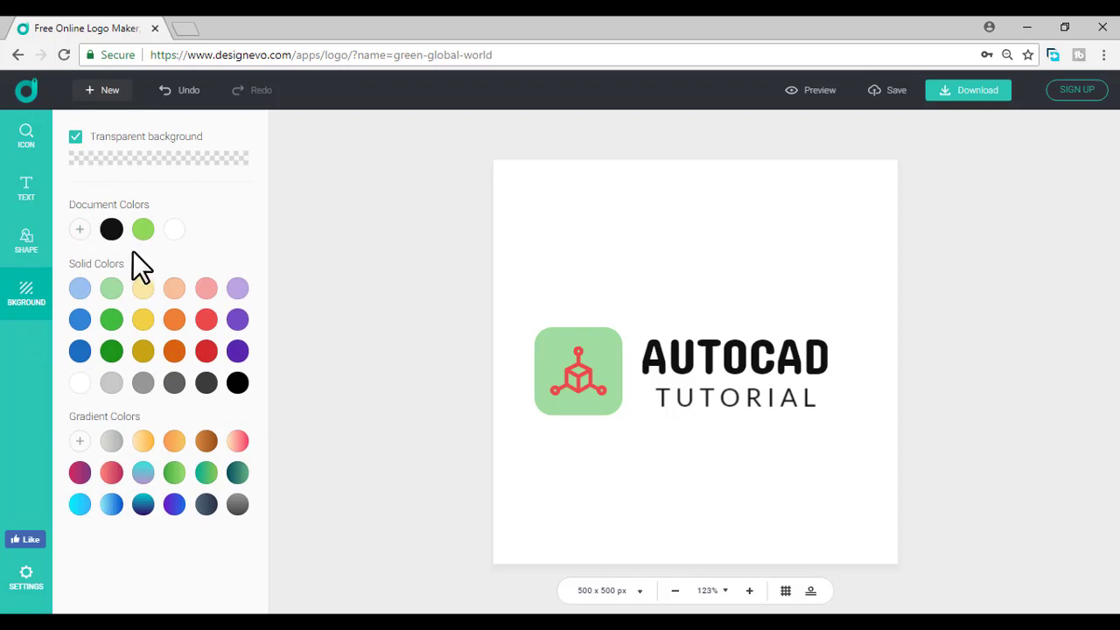
{"action": "left_click", "coordinate": [206, 383]}
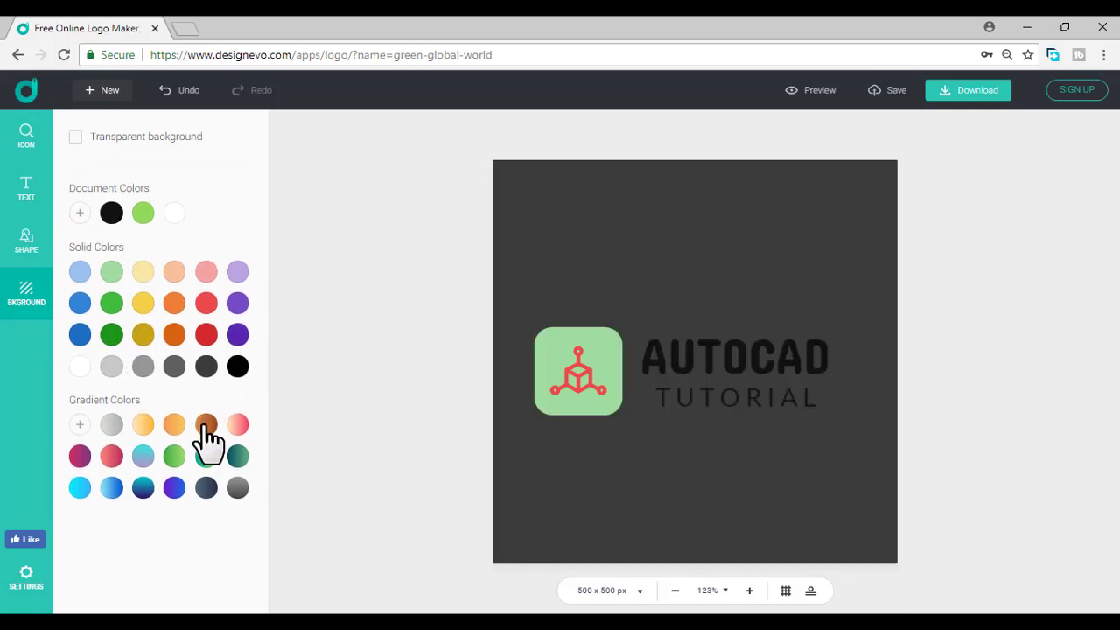
{"action": "left_click", "coordinate": [207, 429]}
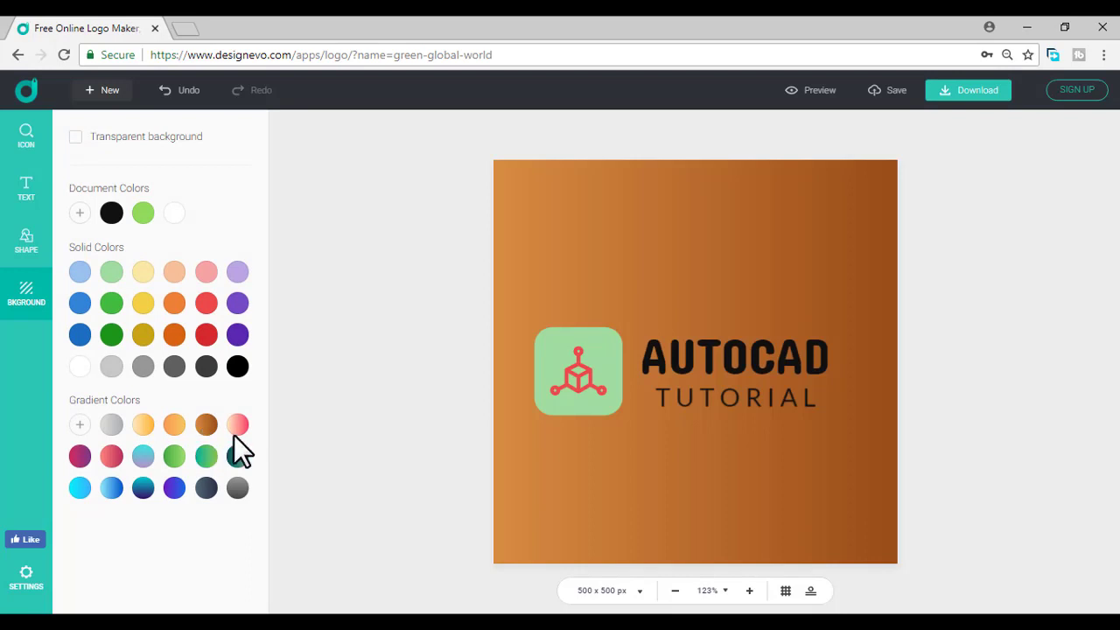
{"action": "left_click", "coordinate": [144, 428]}
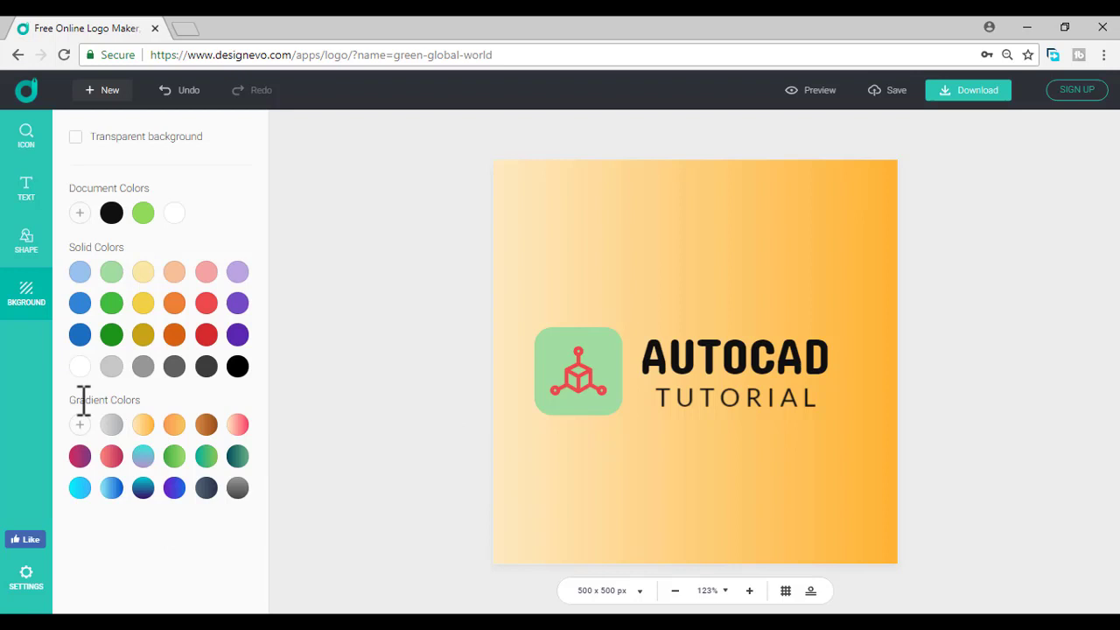
{"action": "left_click", "coordinate": [111, 273]}
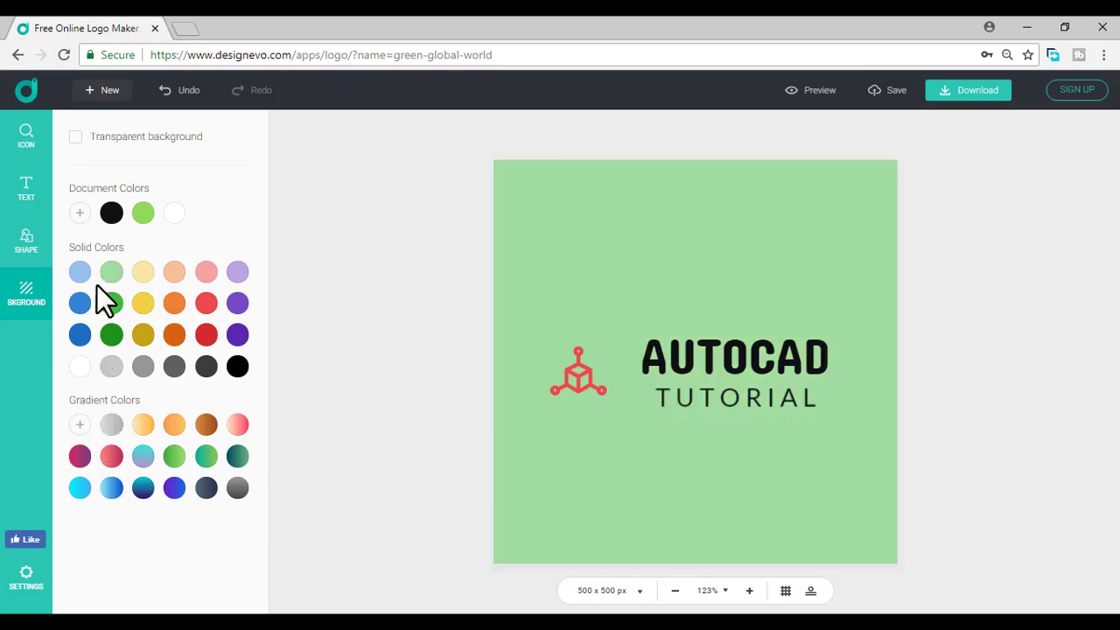
{"action": "left_click", "coordinate": [80, 273]}
{"action": "left_click", "coordinate": [80, 335]}
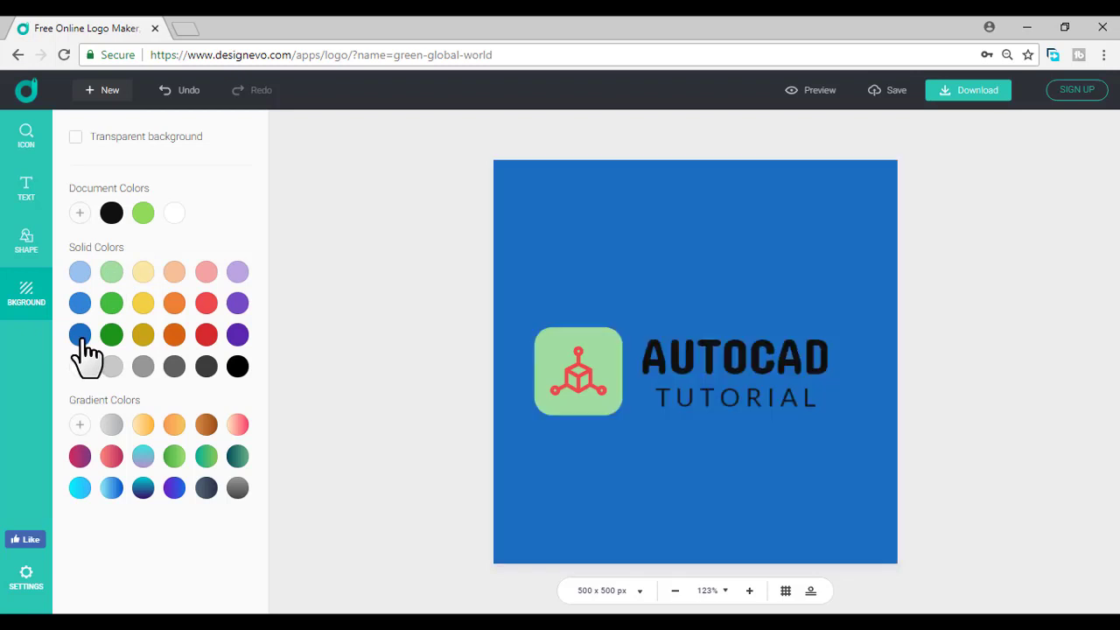
{"action": "left_click", "coordinate": [178, 306]}
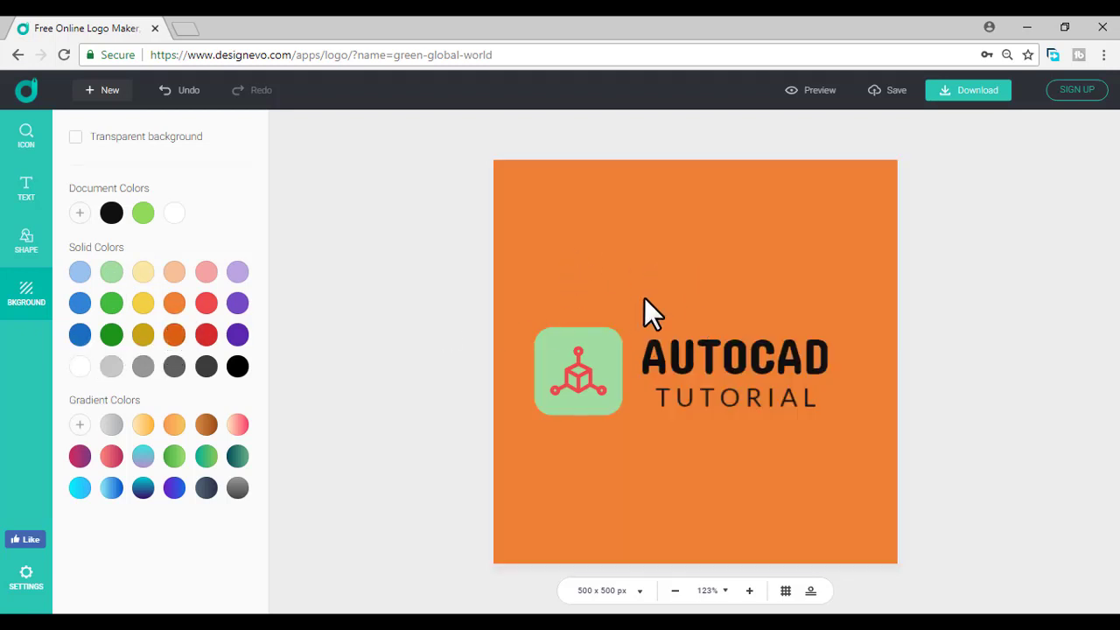
{"action": "left_click", "coordinate": [75, 139]}
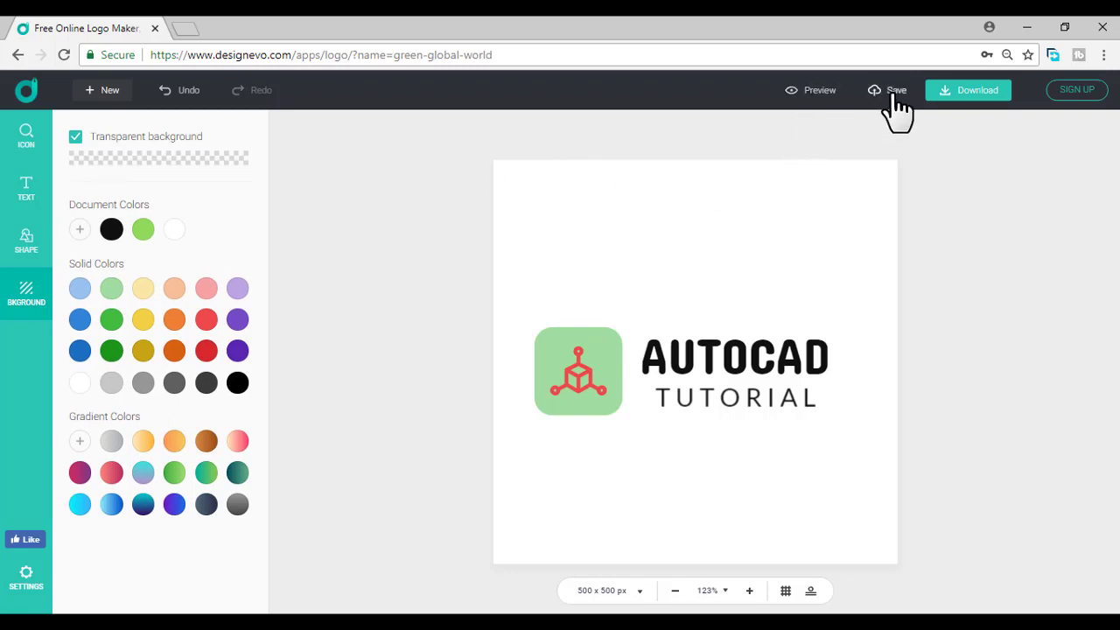
Browse the T-shirt, office wall, business card and letterhead mockups, then close the preview.
{"action": "left_click", "coordinate": [806, 94]}
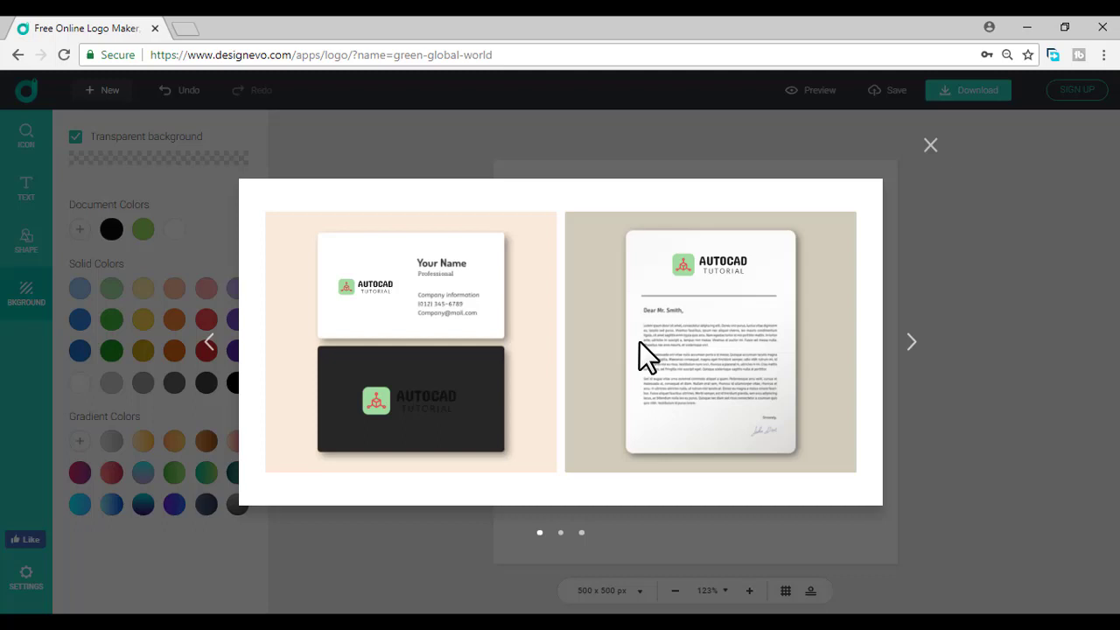
{"action": "left_click", "coordinate": [910, 354]}
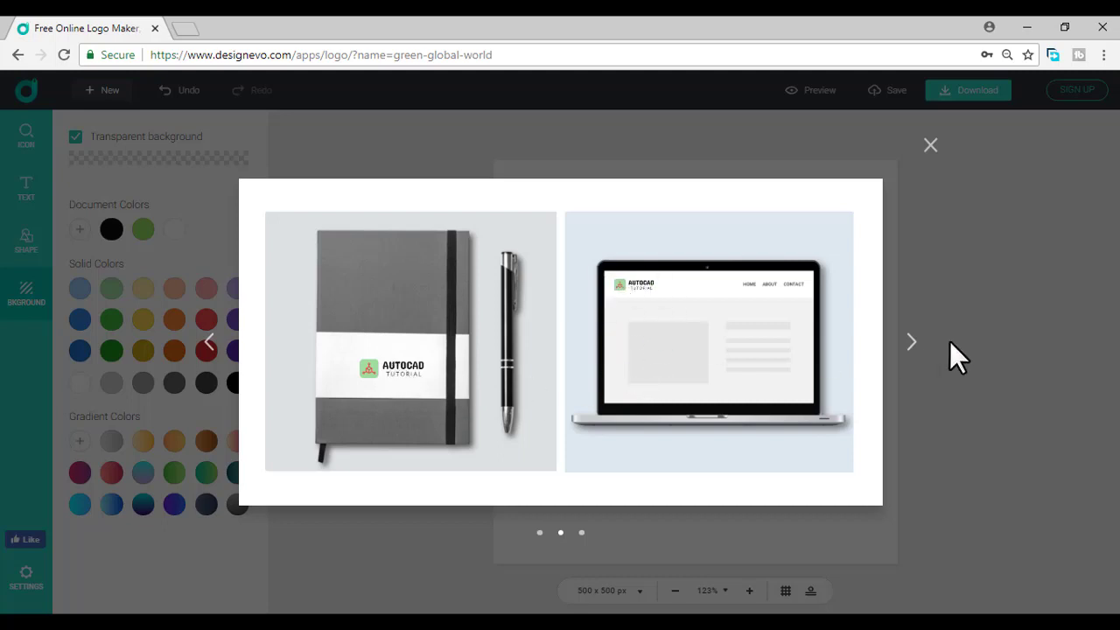
{"action": "left_click", "coordinate": [910, 355]}
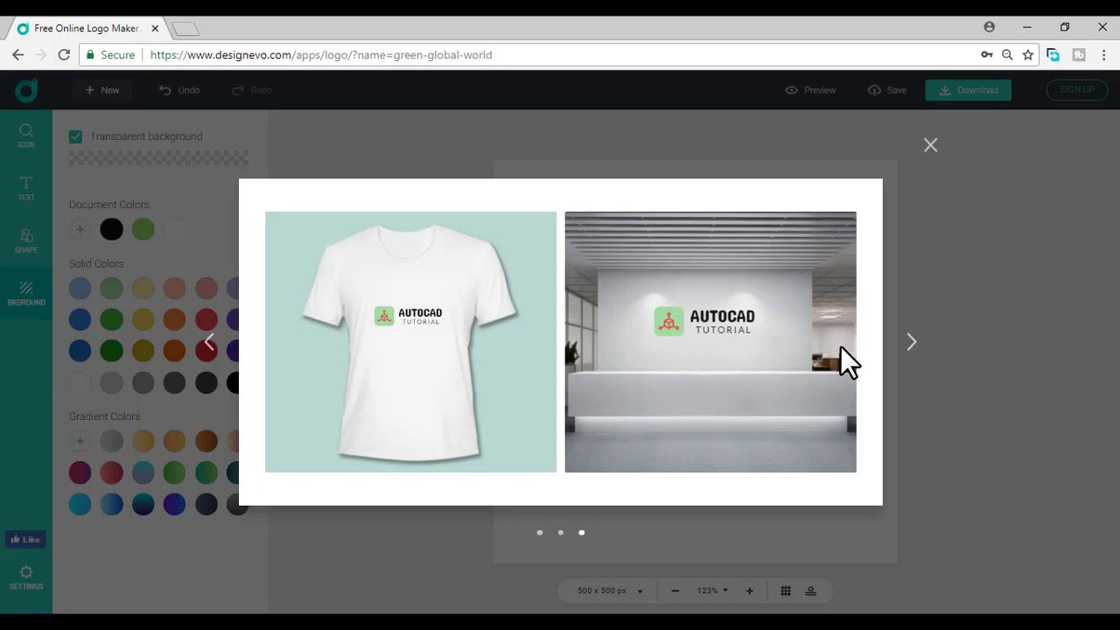
{"action": "left_click", "coordinate": [910, 343]}
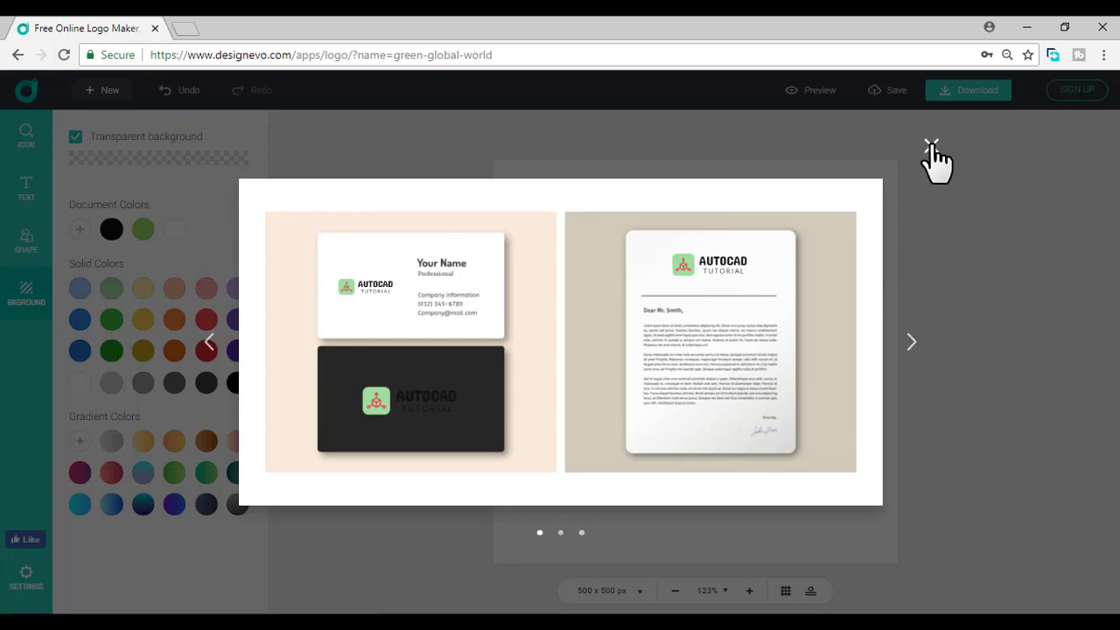
{"action": "left_click", "coordinate": [930, 145]}
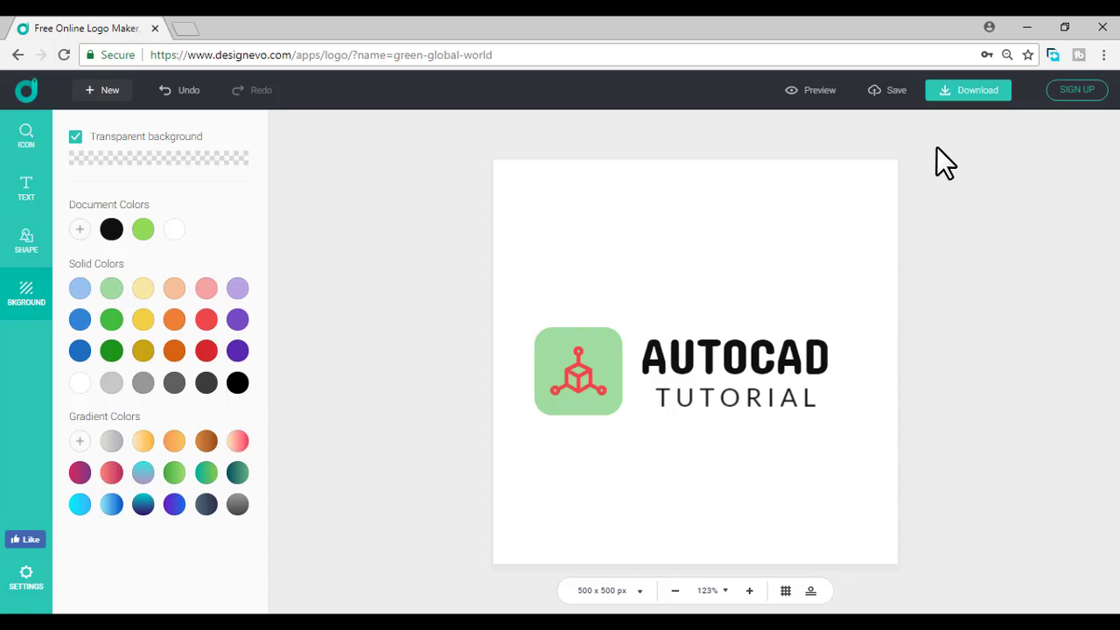
Save the design, dismiss sign-up, and review the Free, Basic $19.99 and Plus $39.99 plans.
{"action": "left_click", "coordinate": [885, 97]}
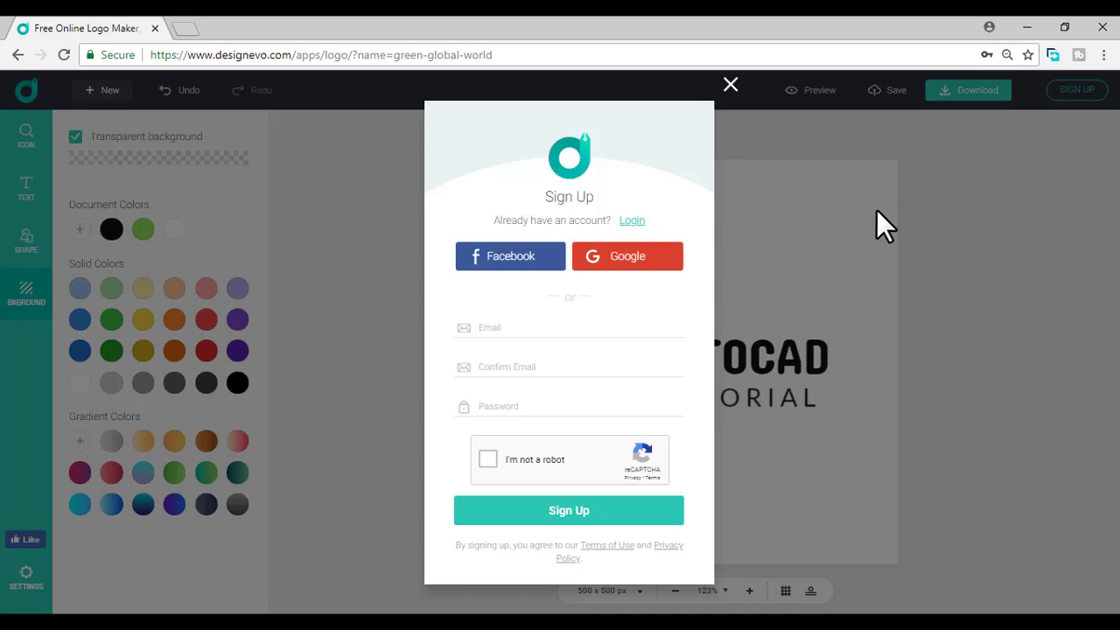
{"action": "left_click", "coordinate": [731, 84]}
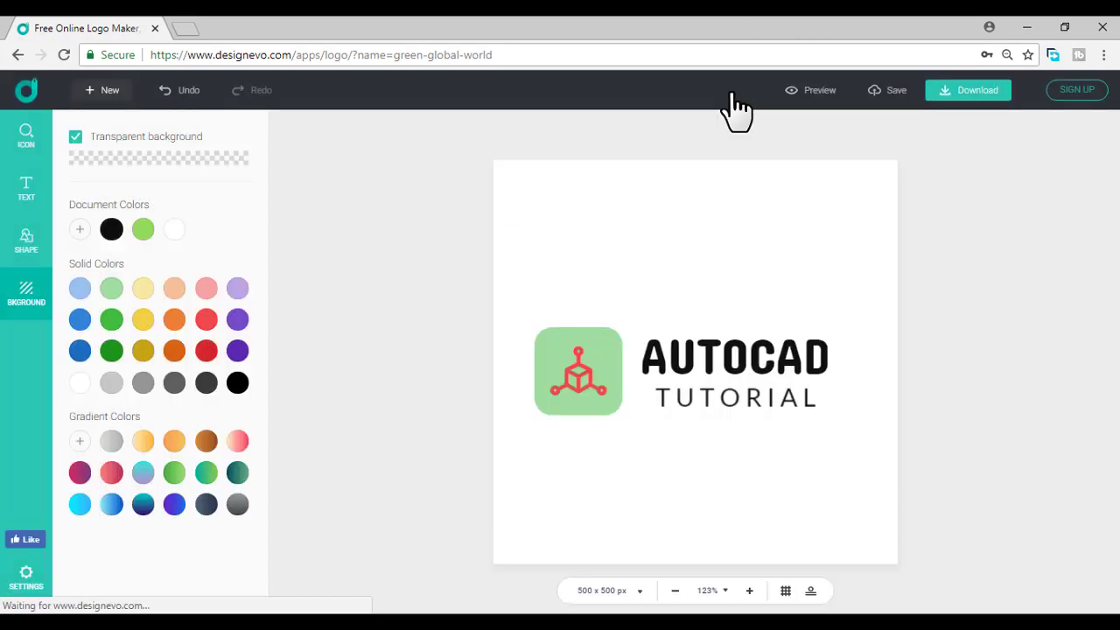
{"action": "left_click", "coordinate": [953, 103]}
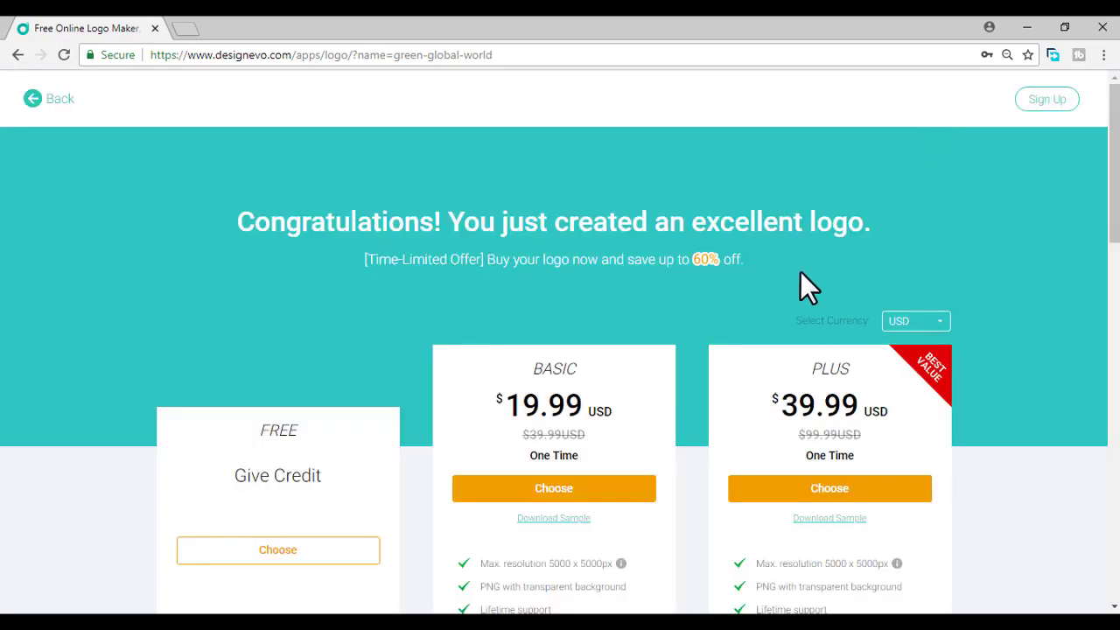
{"action": "scroll", "coordinate": [704, 262], "scroll_direction": "down", "scroll_amount": 3}
{"action": "scroll", "coordinate": [490, 289], "scroll_direction": "up", "scroll_amount": 3}
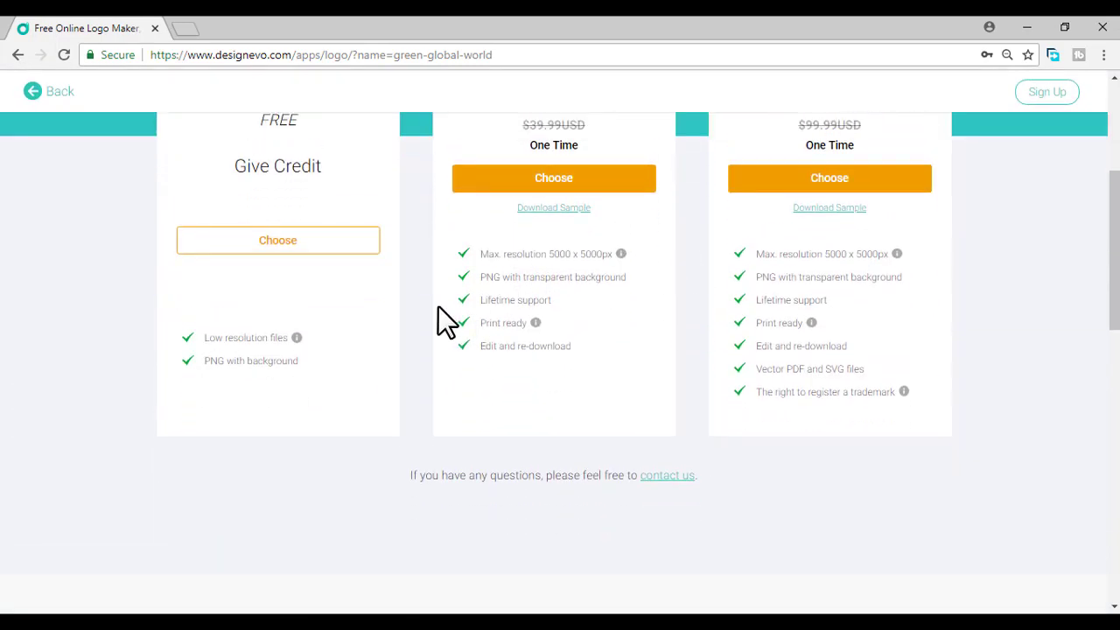
{"action": "scroll", "coordinate": [408, 320], "scroll_direction": "down", "scroll_amount": 1}
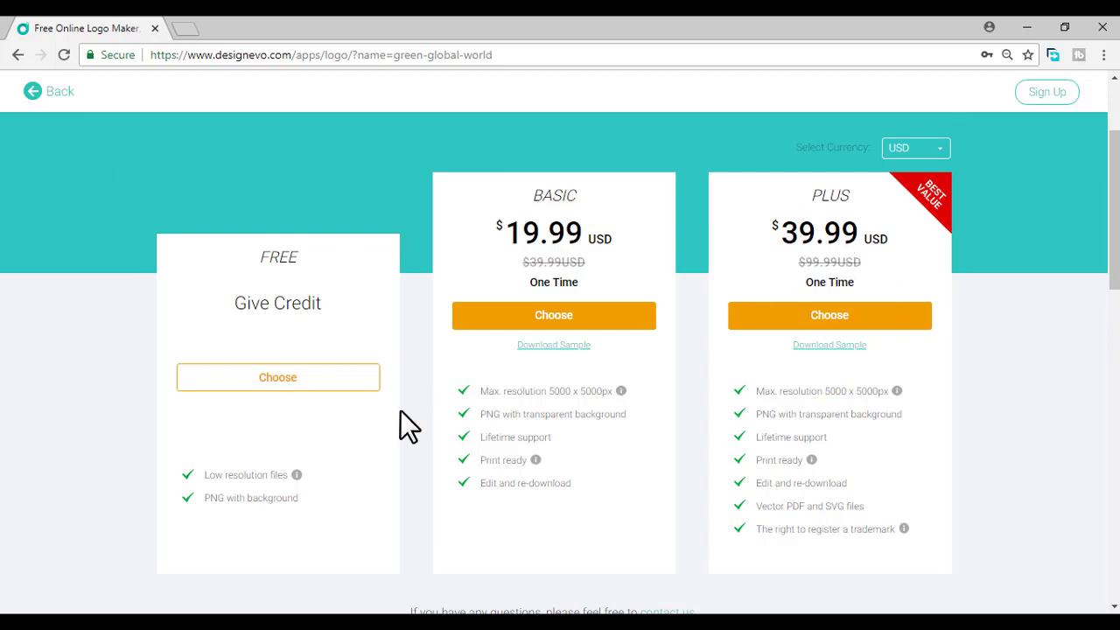
{"action": "scroll", "coordinate": [314, 412], "scroll_direction": "down", "scroll_amount": 1}
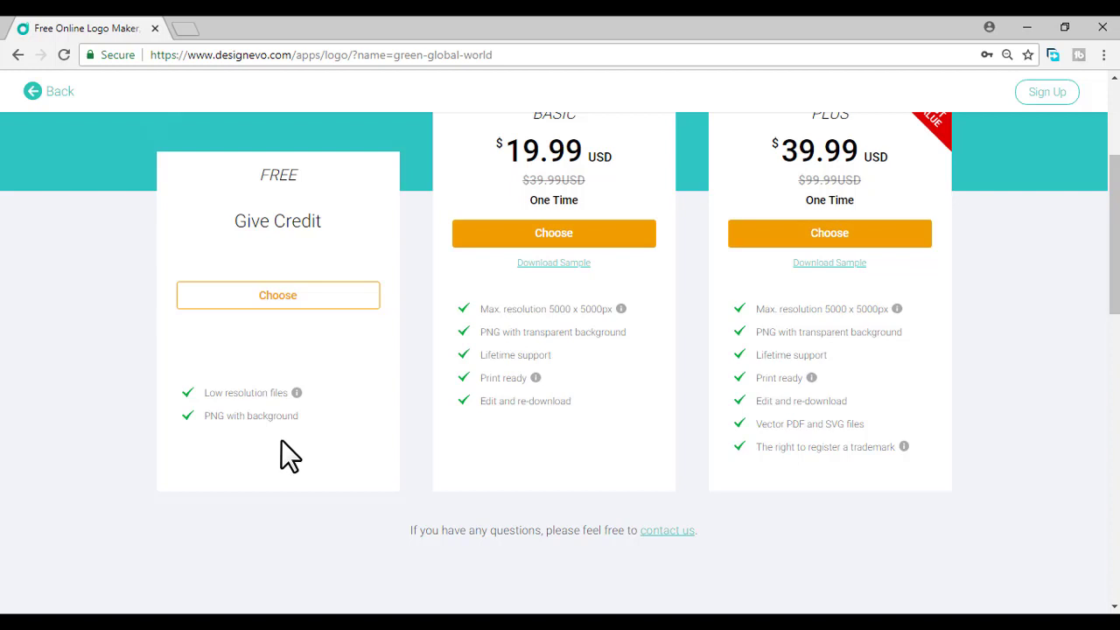
{"action": "scroll", "coordinate": [490, 516], "scroll_direction": "up", "scroll_amount": 1}
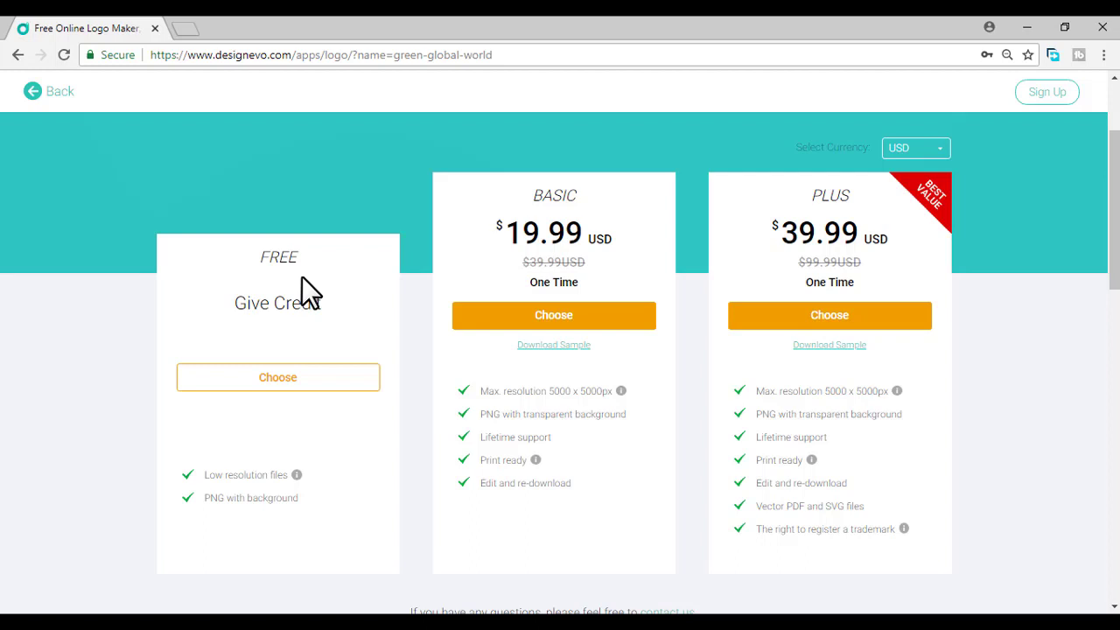
Choose the FREE give-credit plan and agree to download logo (5).zip.
{"action": "left_click", "coordinate": [288, 386]}
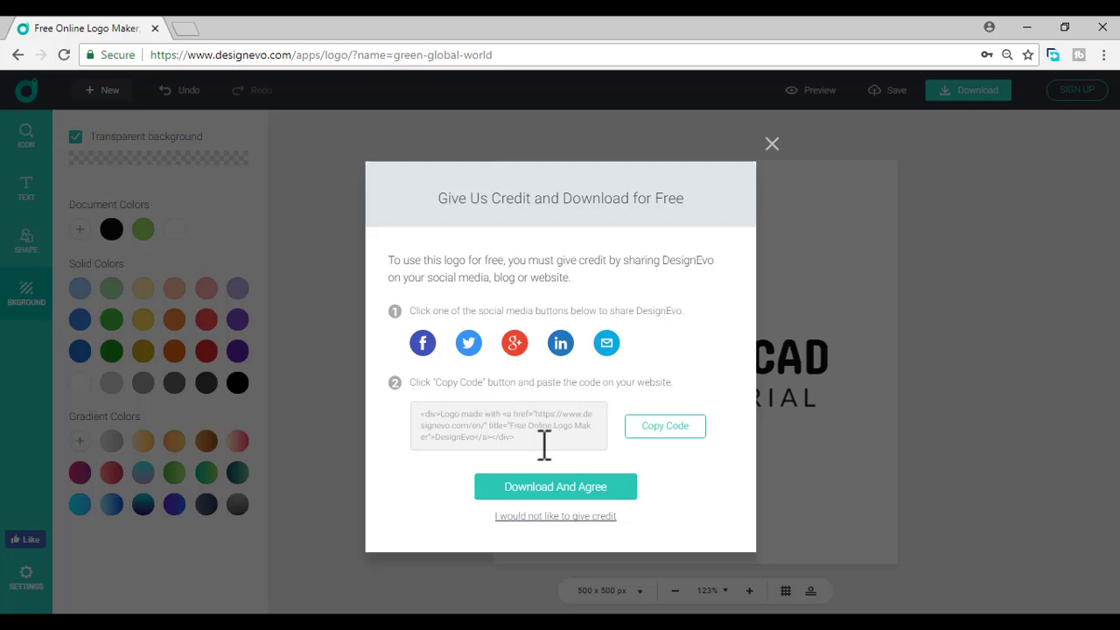
{"action": "left_click_drag", "start_coordinate": [545, 445], "coordinate": [482, 414]}
{"action": "left_click", "coordinate": [485, 418]}
{"action": "left_click", "coordinate": [557, 489]}
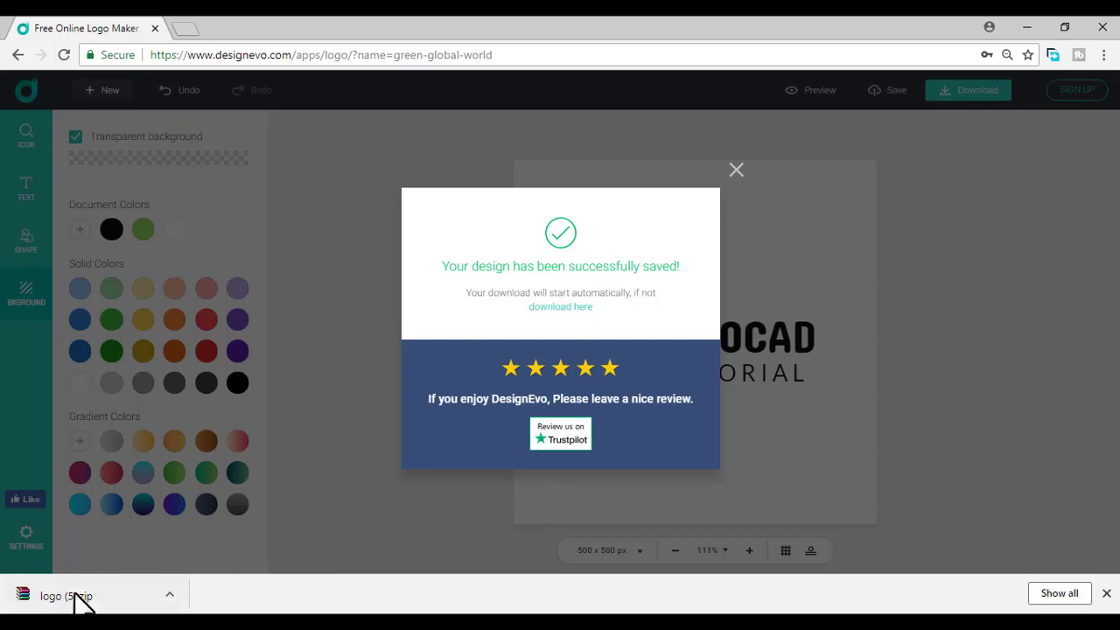
Open logo (5).zip in WinRAR, enter the logo folder, and open the Read me file.
{"action": "left_click", "coordinate": [75, 598]}
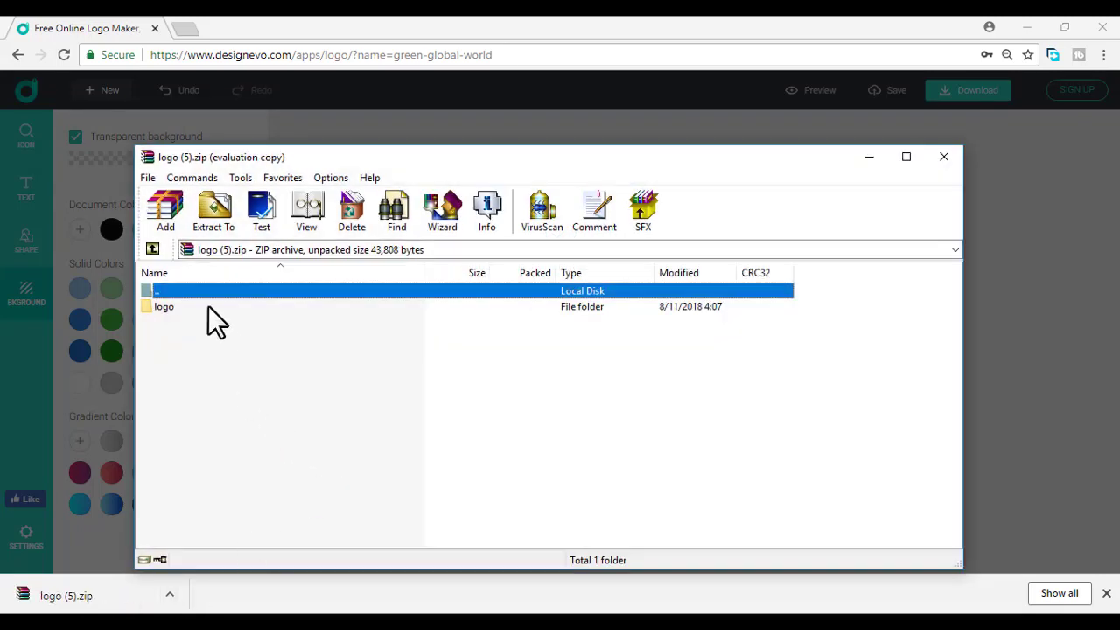
{"action": "left_click", "coordinate": [637, 370]}
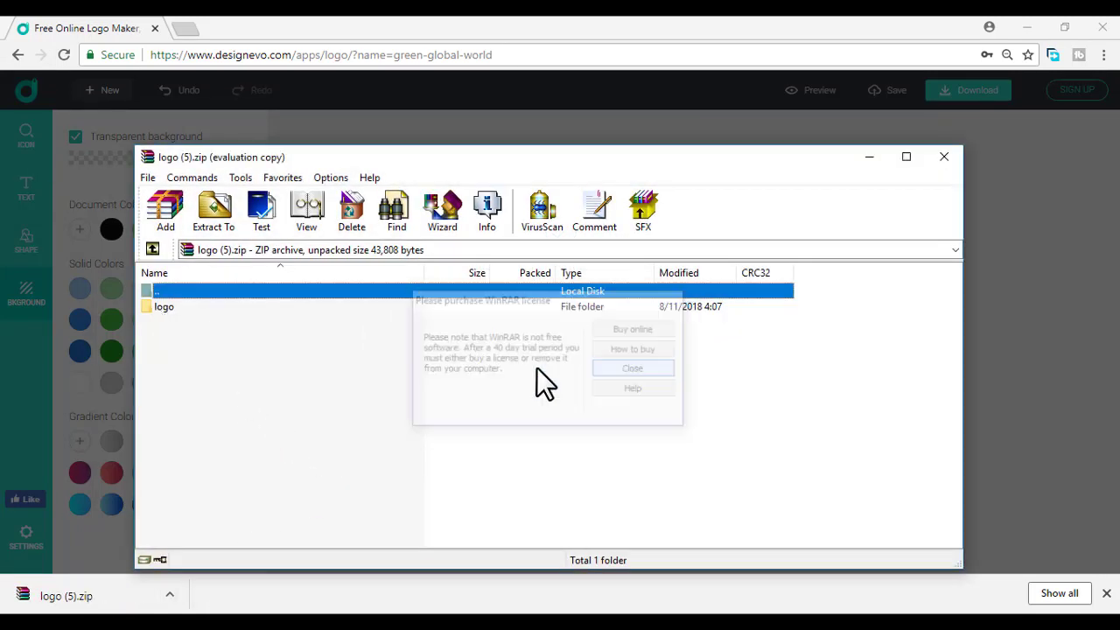
{"action": "double_click", "coordinate": [158, 308]}
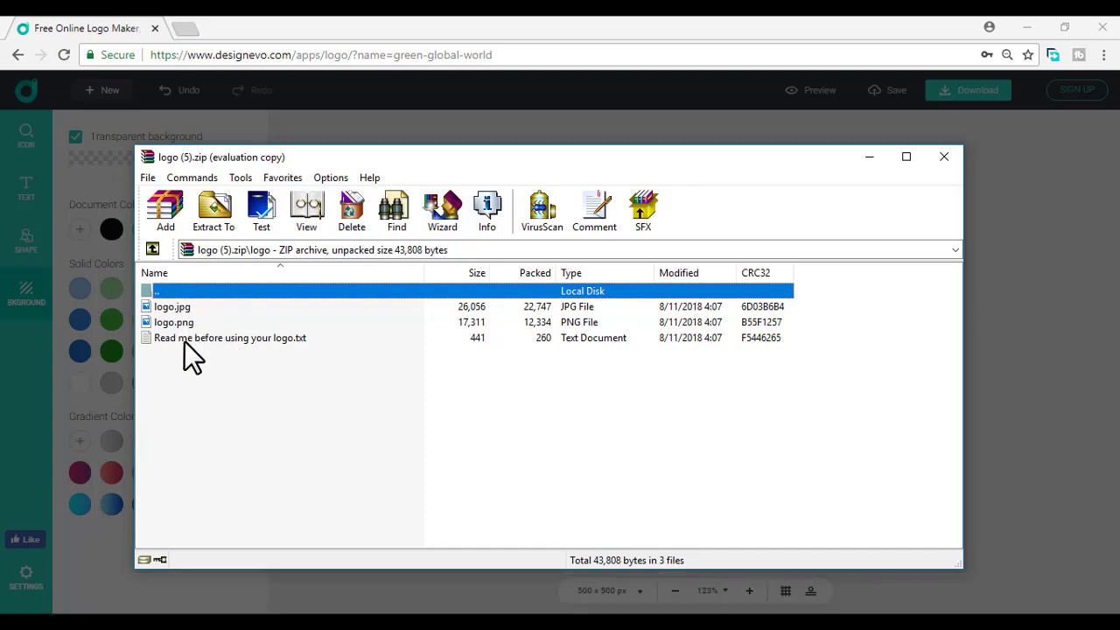
{"action": "left_click", "coordinate": [184, 341]}
{"action": "double_click", "coordinate": [184, 341]}
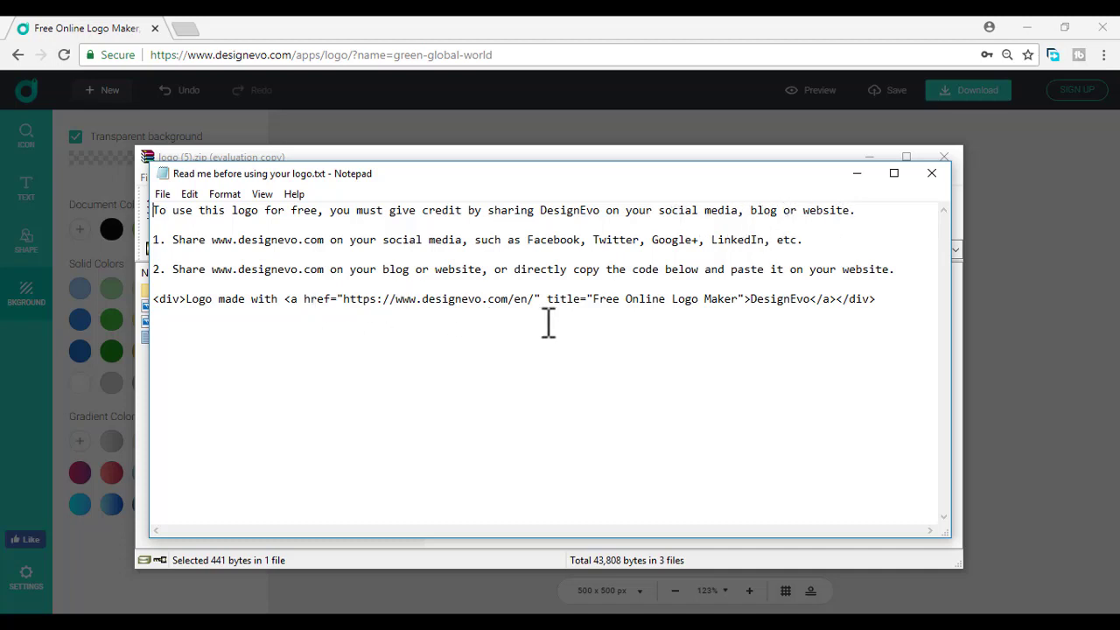
Read the credit instructions and attribution code, close Notepad, and open logo.jpg.
{"action": "left_click_drag", "start_coordinate": [211, 268], "coordinate": [867, 279]}
{"action": "left_click", "coordinate": [251, 271]}
{"action": "left_click", "coordinate": [305, 270], "text": "shift"}
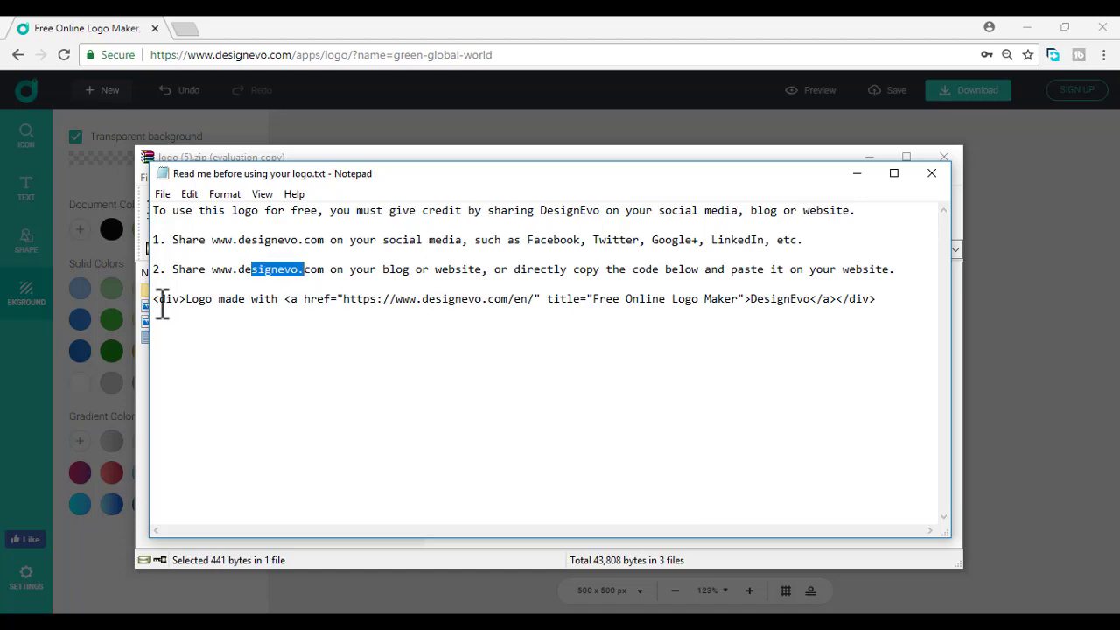
{"action": "left_click_drag", "start_coordinate": [161, 302], "coordinate": [880, 345]}
{"action": "left_click", "coordinate": [861, 349]}
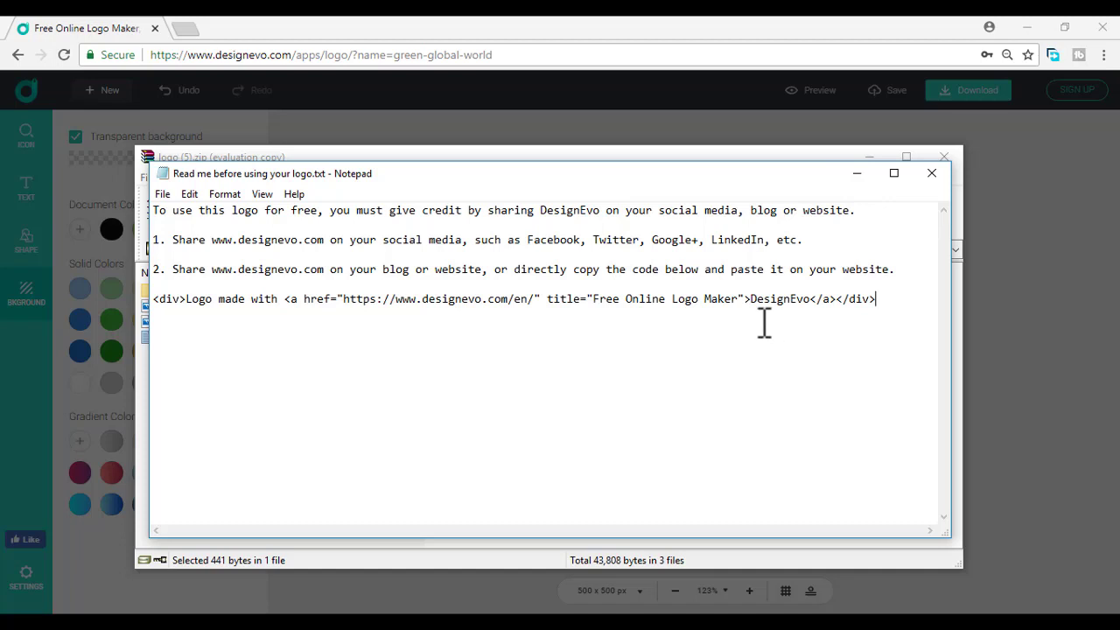
{"action": "left_click", "coordinate": [932, 175]}
{"action": "left_click", "coordinate": [167, 308]}
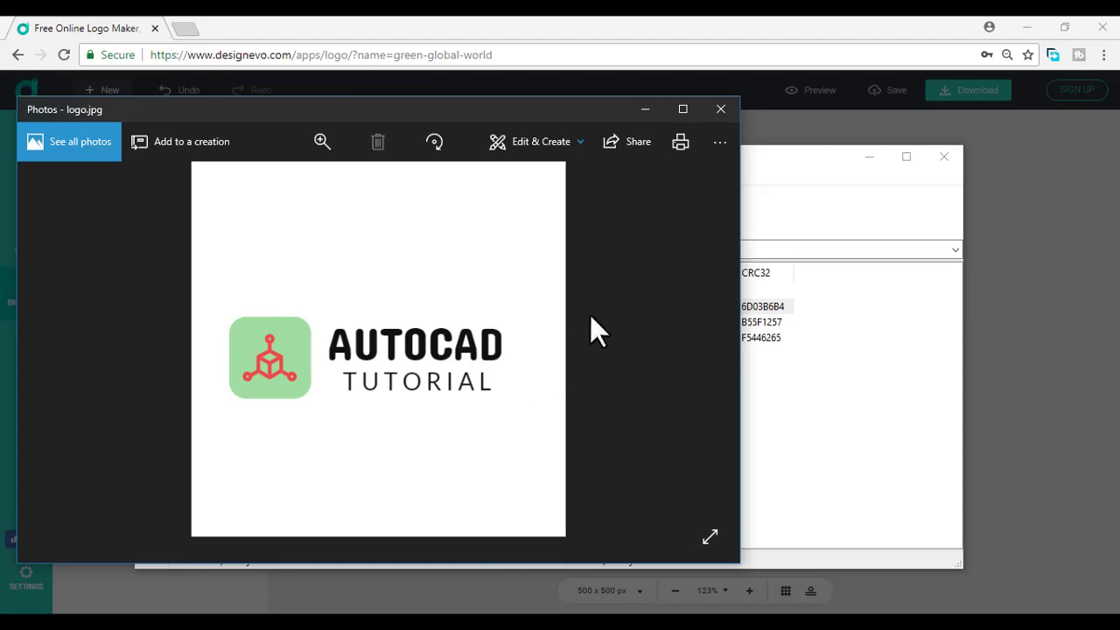
Close the logo.jpg viewer, view logo.png, then close Photos and the WinRAR archive.
{"action": "left_click", "coordinate": [723, 109]}
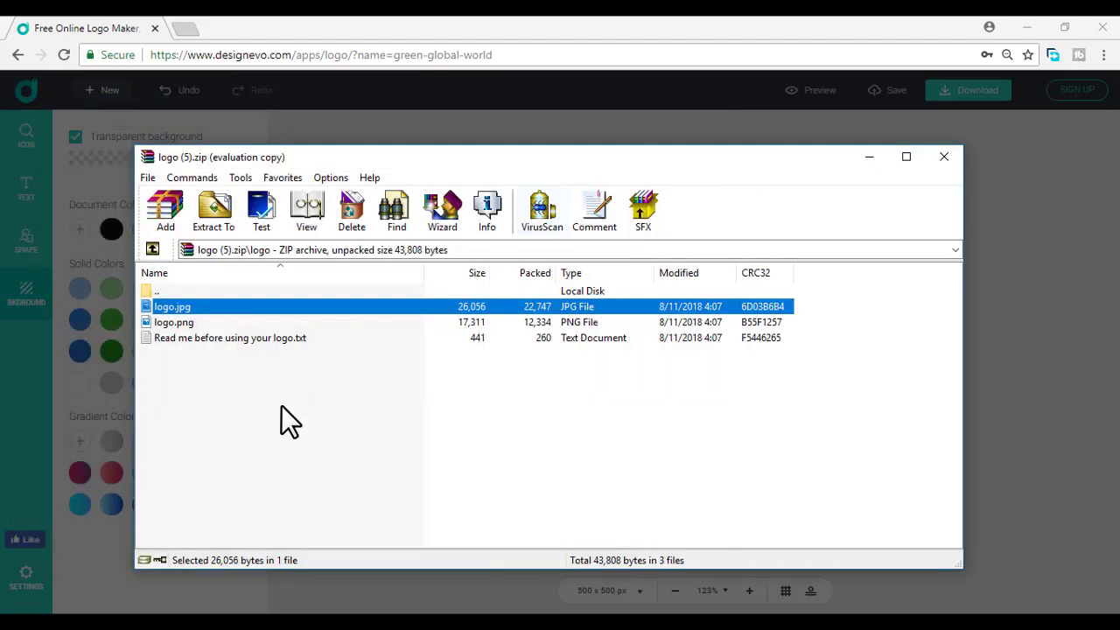
{"action": "double_click", "coordinate": [170, 323]}
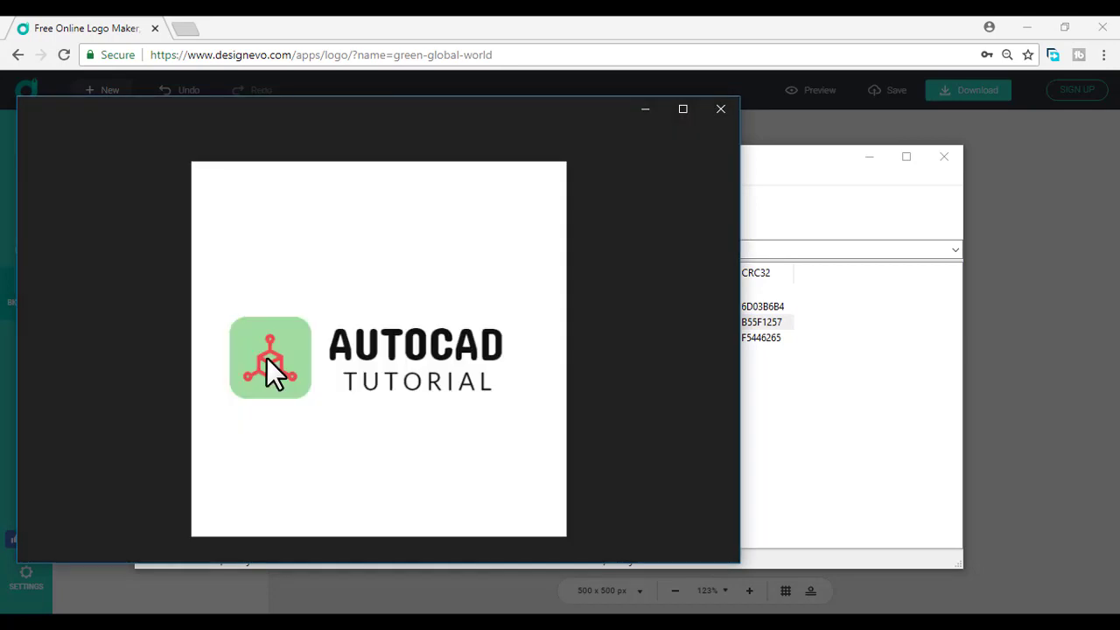
{"action": "left_click", "coordinate": [723, 107]}
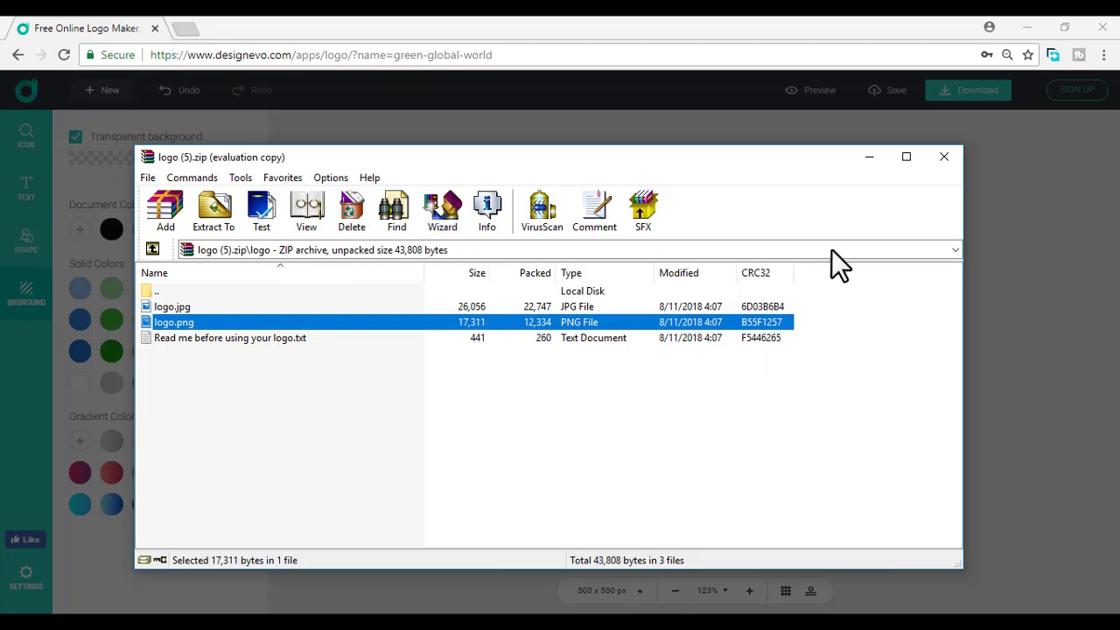
{"action": "left_click", "coordinate": [943, 156]}
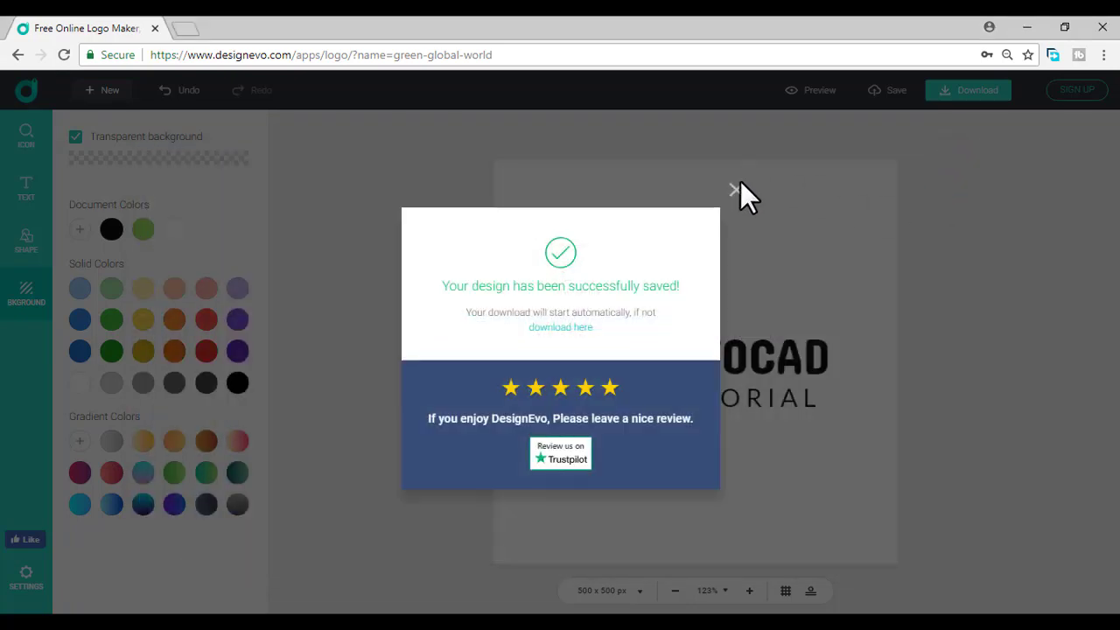
Close the design-saved message, then open the Sign Up form and start on its Email field.
{"action": "left_click", "coordinate": [739, 184]}
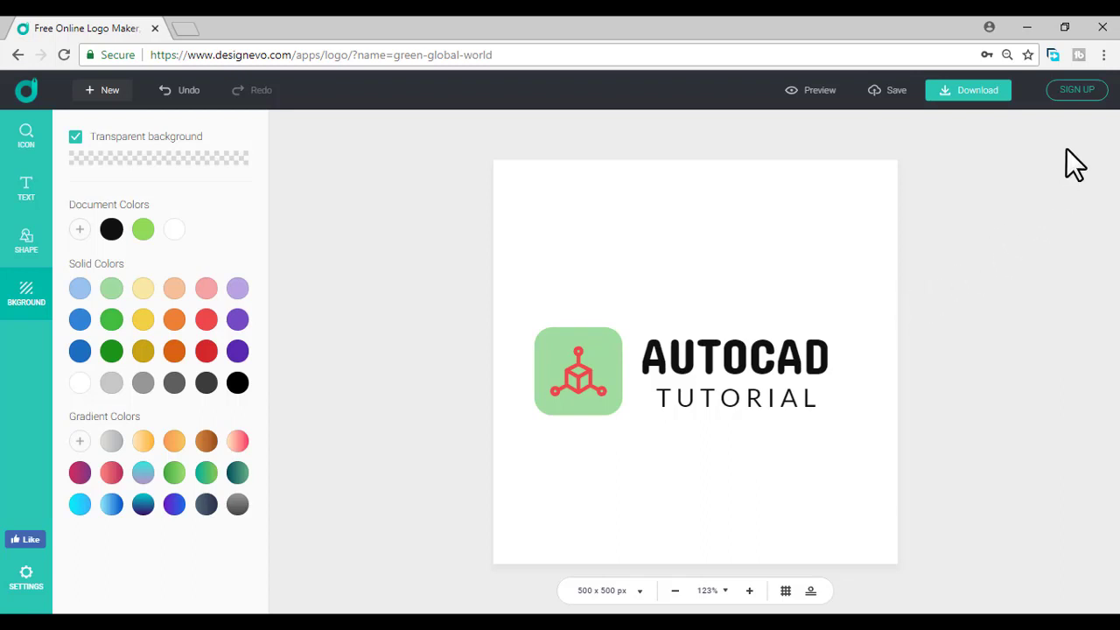
{"action": "left_click", "coordinate": [1074, 93]}
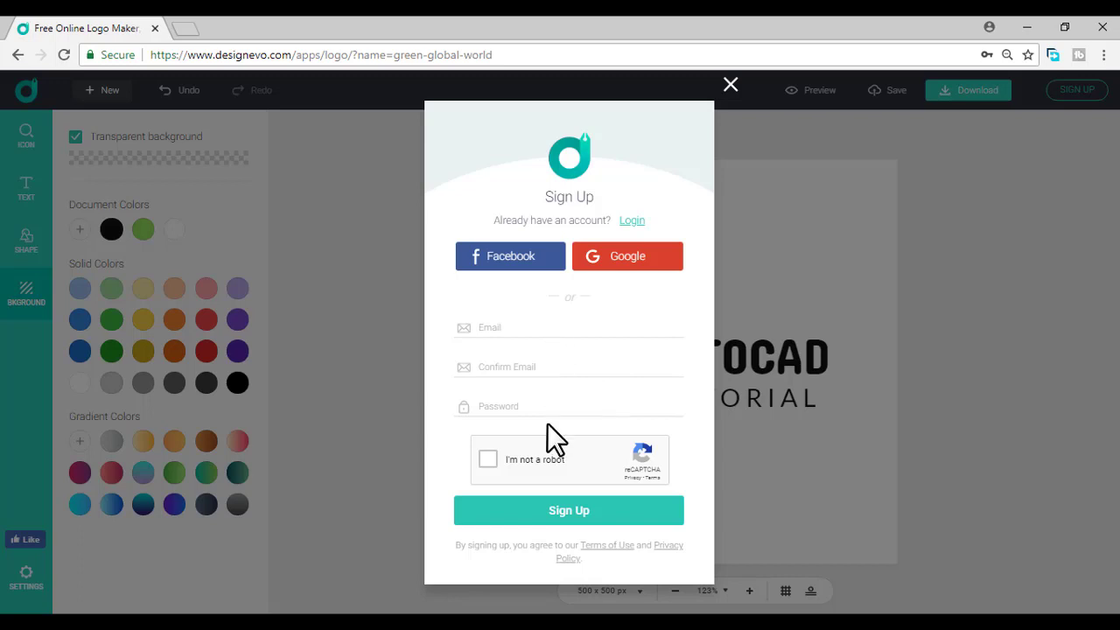
{"action": "left_click", "coordinate": [559, 331]}
{"action": "key", "text": "Down"}
{"action": "key", "text": "Down"}
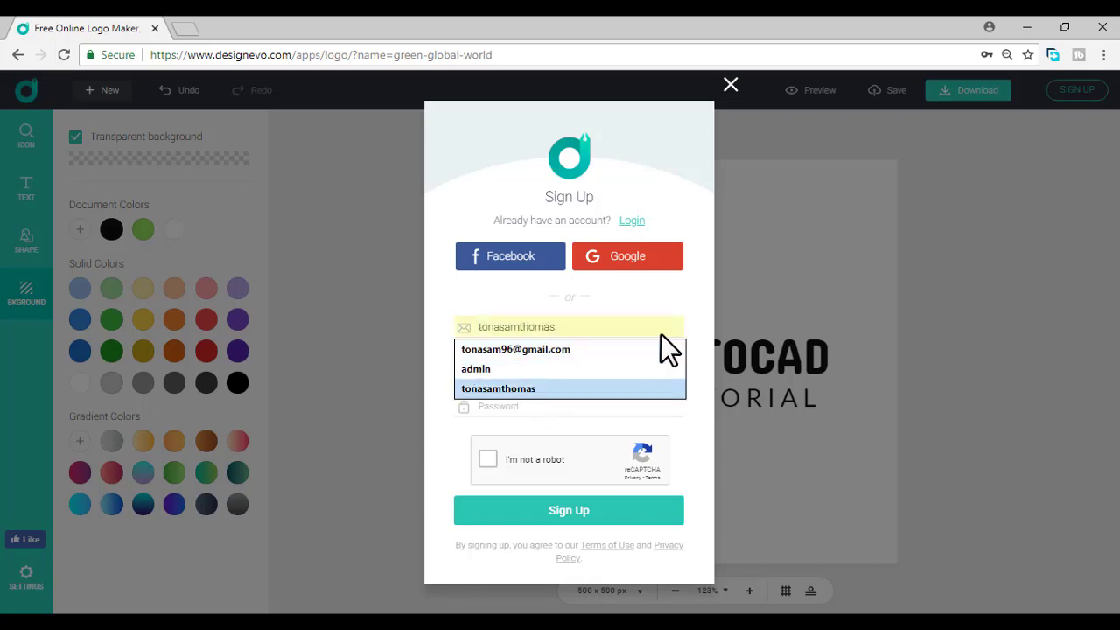
{"action": "key", "text": "Escape"}
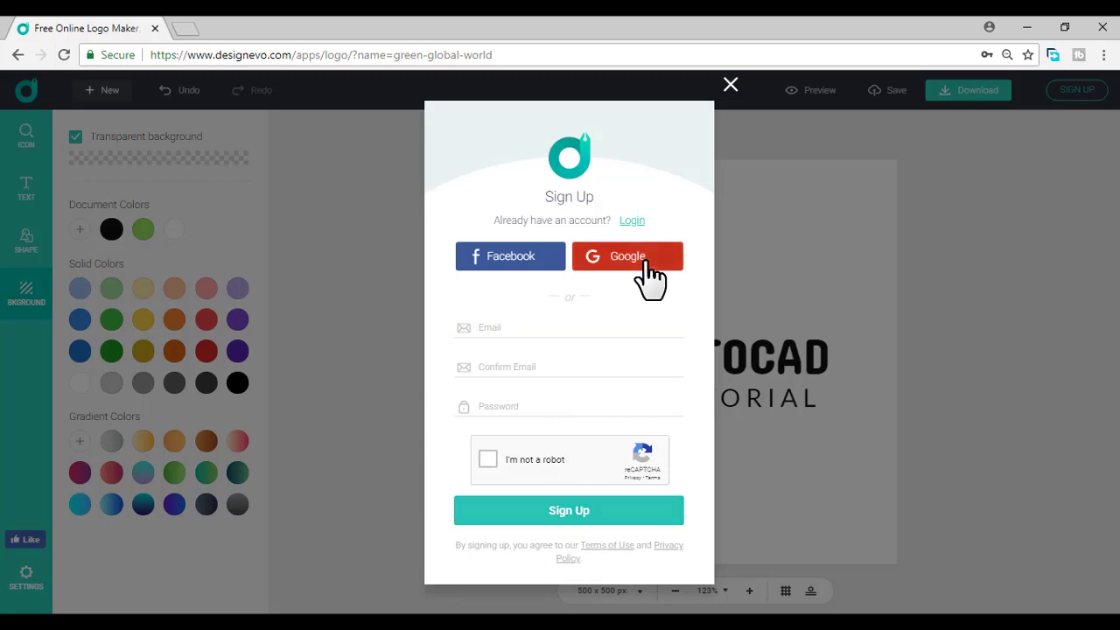
{"action": "left_click", "coordinate": [731, 87]}
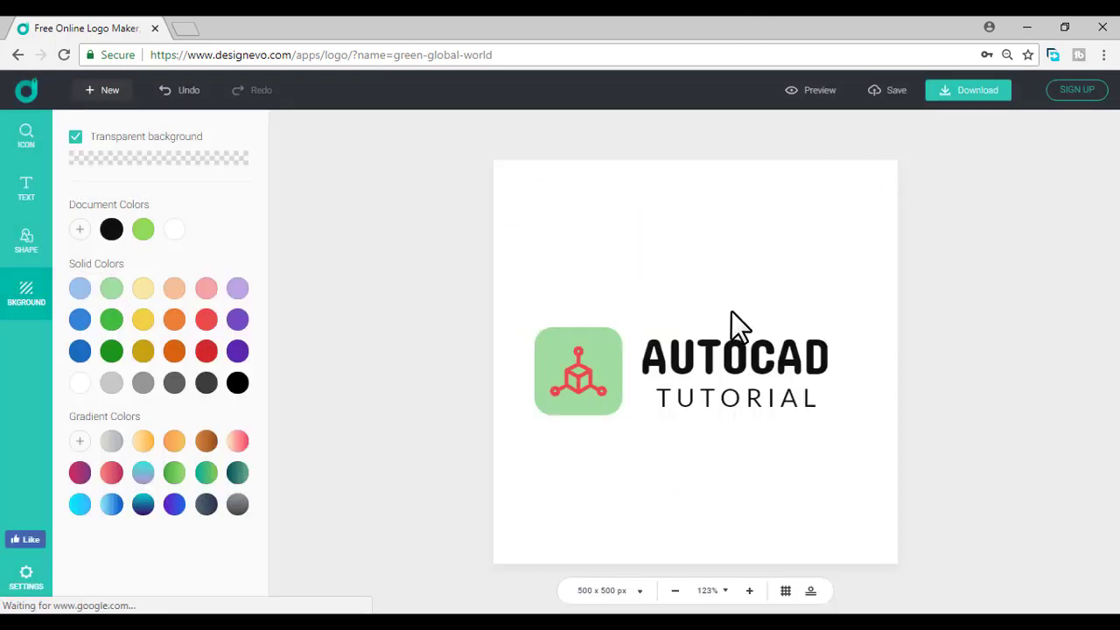